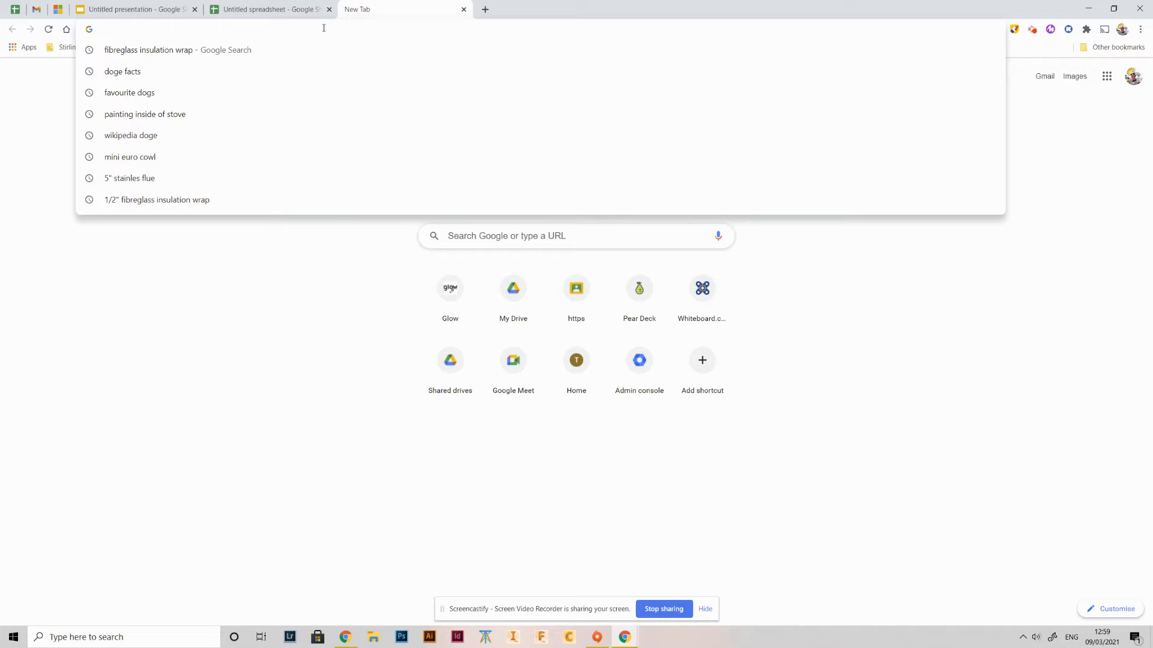
- Create a new blank Google Docs document by going to docs.new
type("docs.")
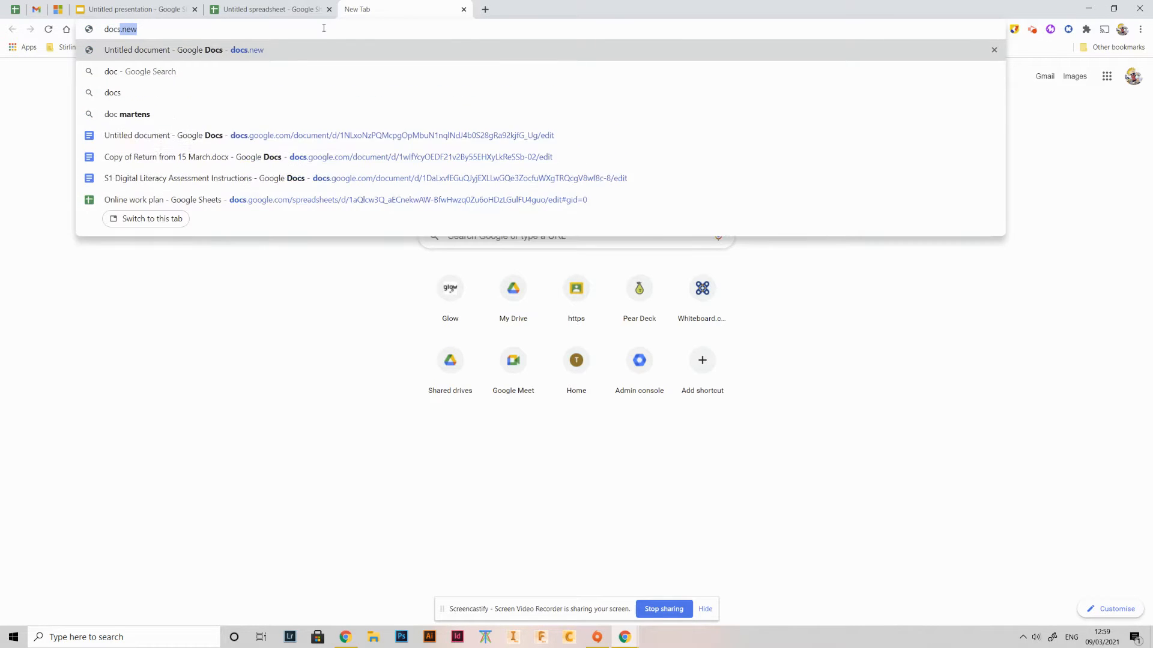
type("new")
key("Return")
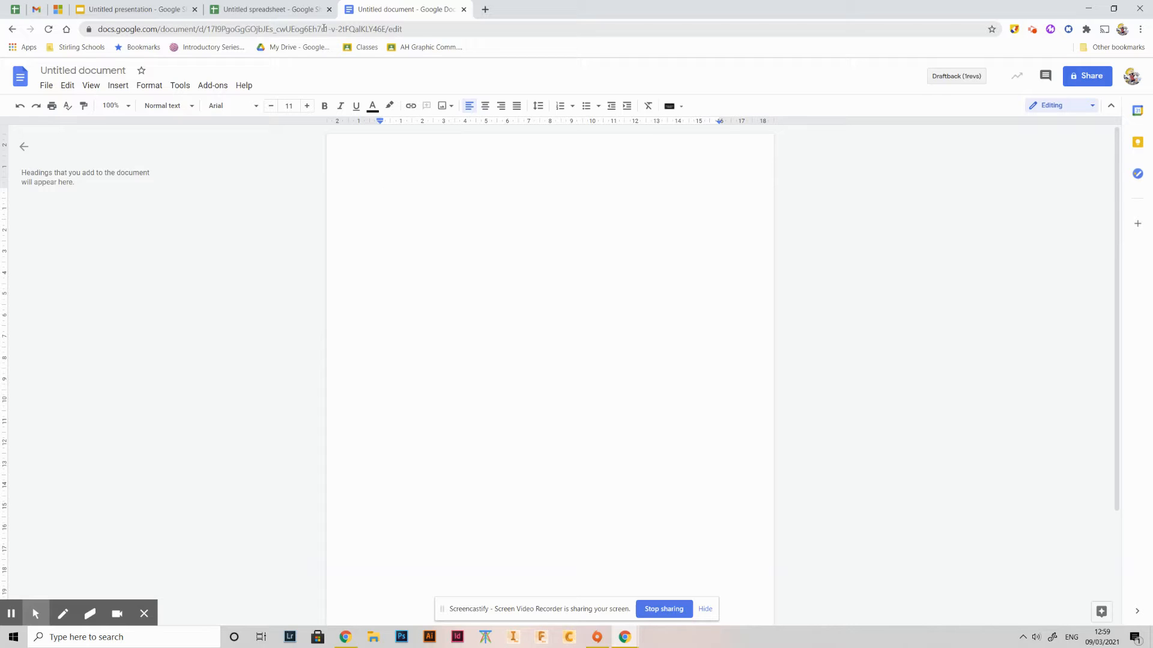
- Enter the list of document skills, from "Changing font size" to "Using the explore tool", and insert five blank lines above it
double_click(420, 193)
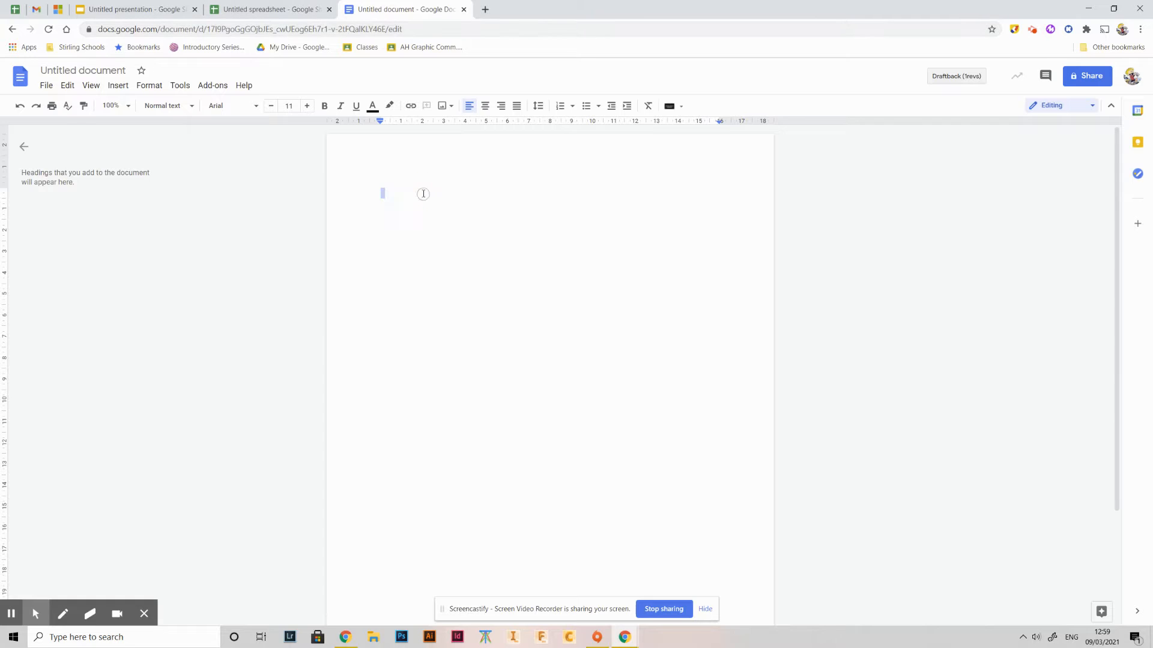
left_click(423, 194)
type("Changing font size, style, colour and formatting e.g. bold, italics etc. Aligning text e.g. right align, justify etc. Adding headers, footers and page numbers Copying and pasting (without formatting) Creating bulleted and numbered lists Inserting an image from the web Inserting a hyperlink (a link to another website) into text Using the explore tool to find information and add citations")
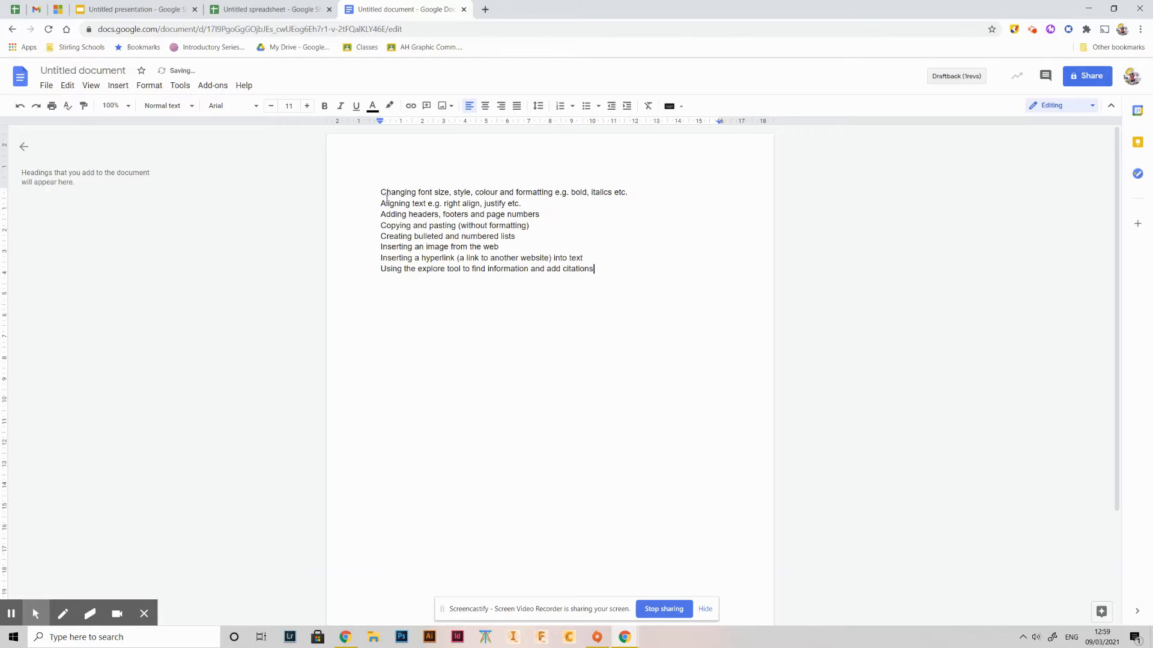
left_click(382, 193)
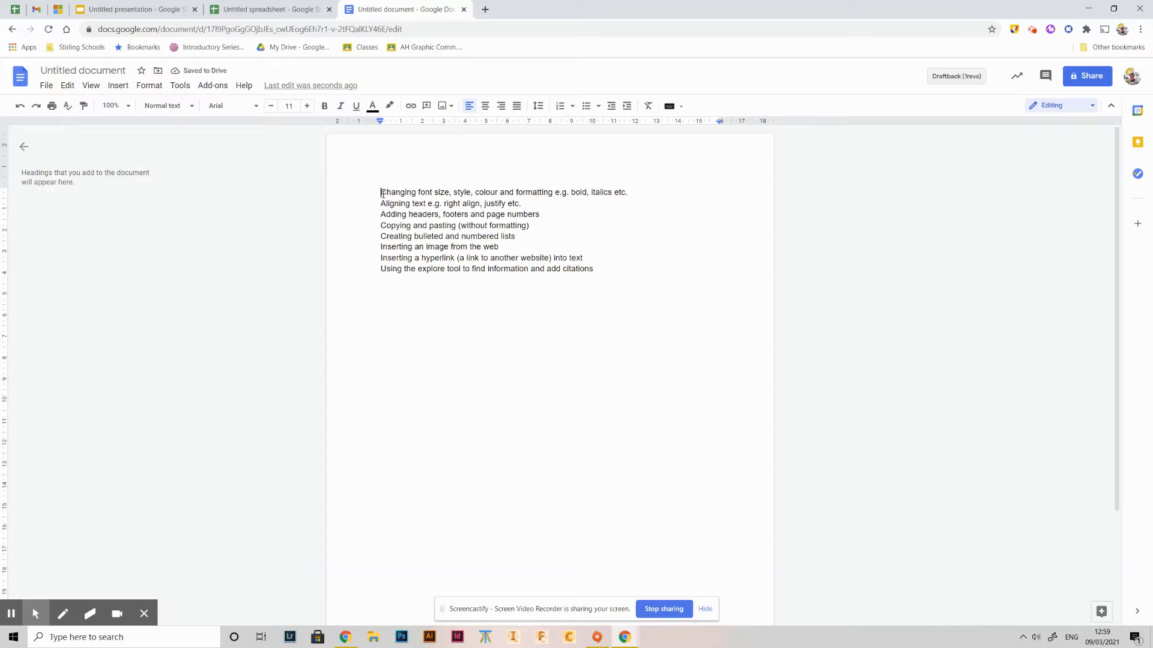
key("Return")
key("Return")
key("Return")
key("Return")
key("Return")
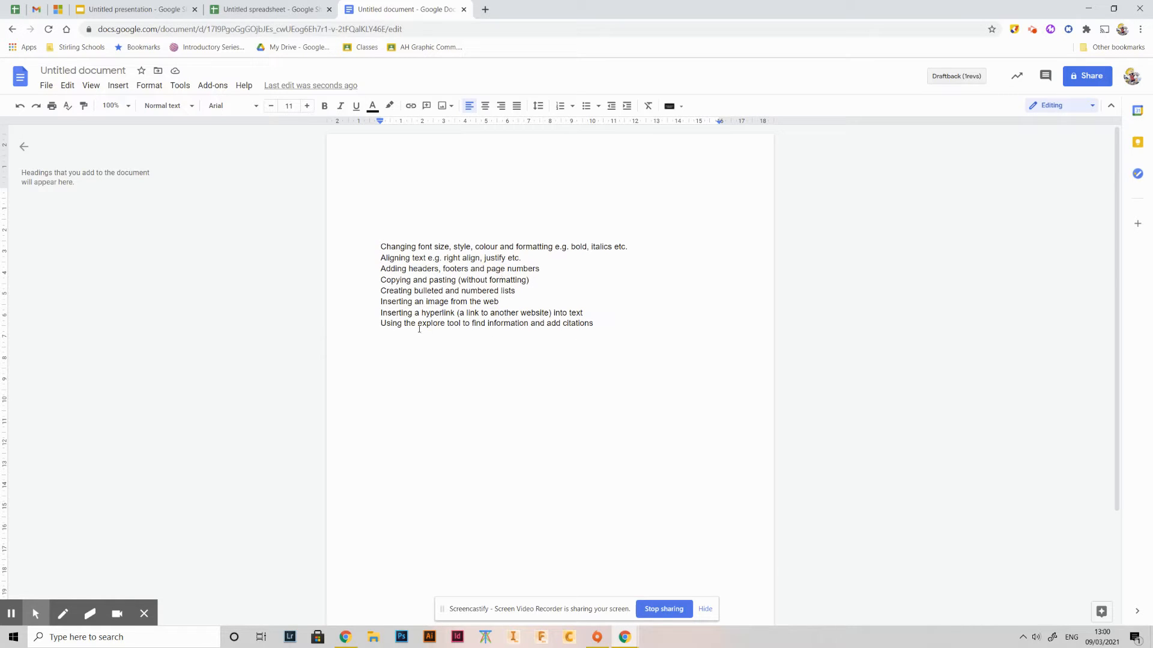
- Search for "doge" with the Explore tool inside the document
left_click_drag(379, 326, 641, 360)
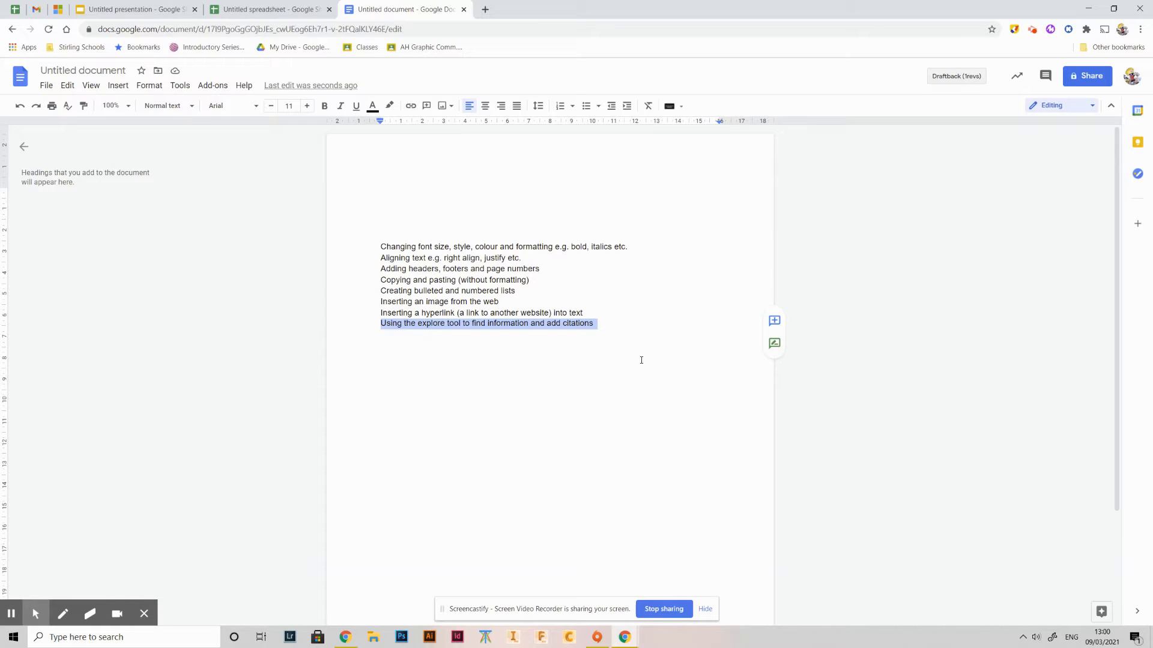
left_click(694, 366)
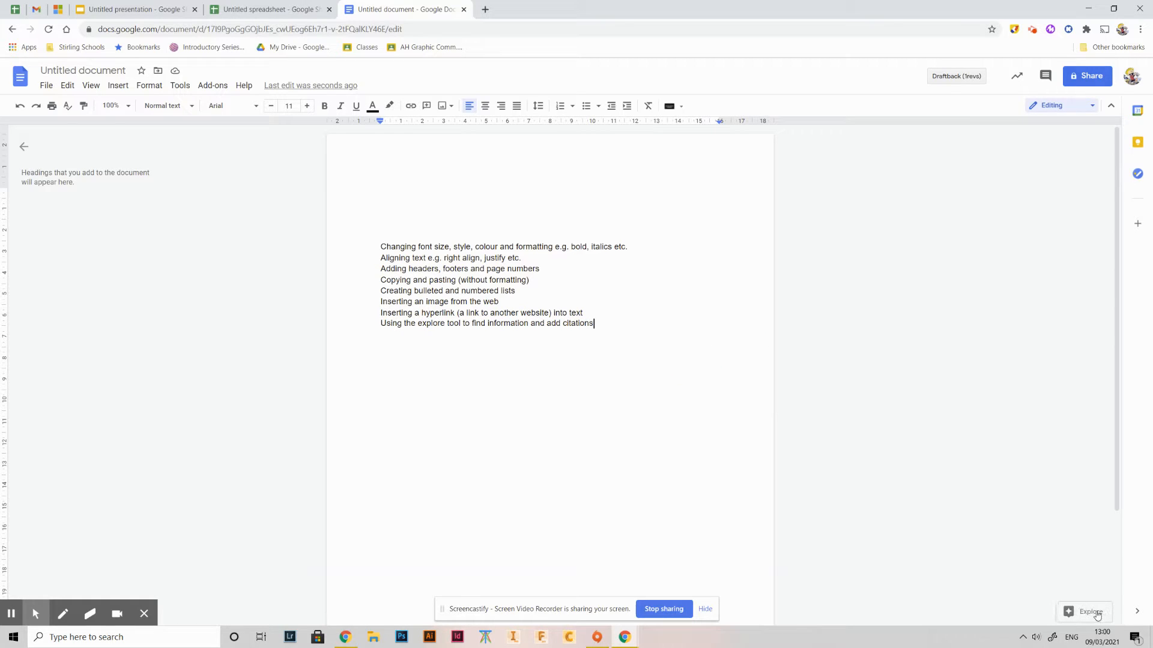
left_click(1096, 615)
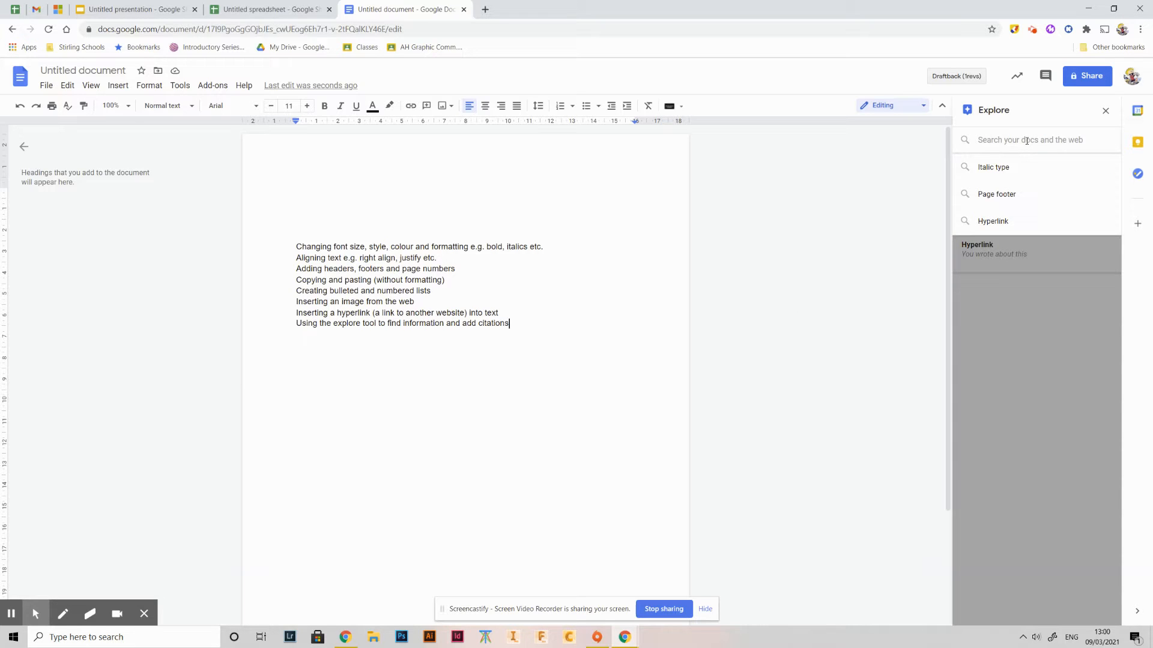
left_click(1026, 141)
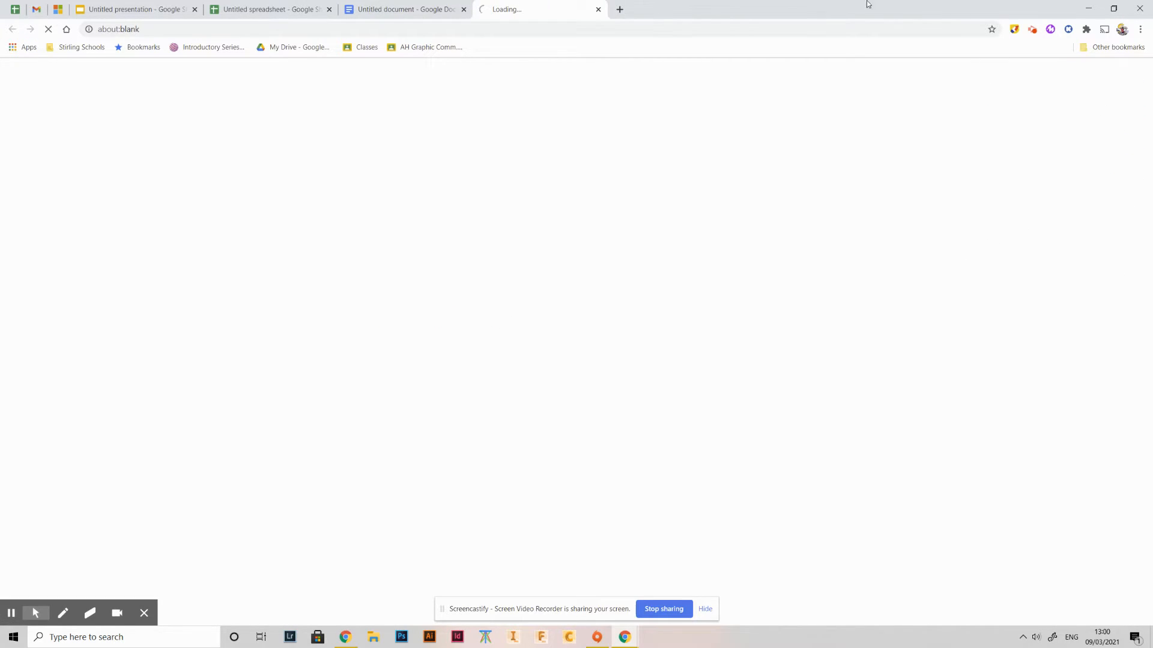
left_click(598, 10)
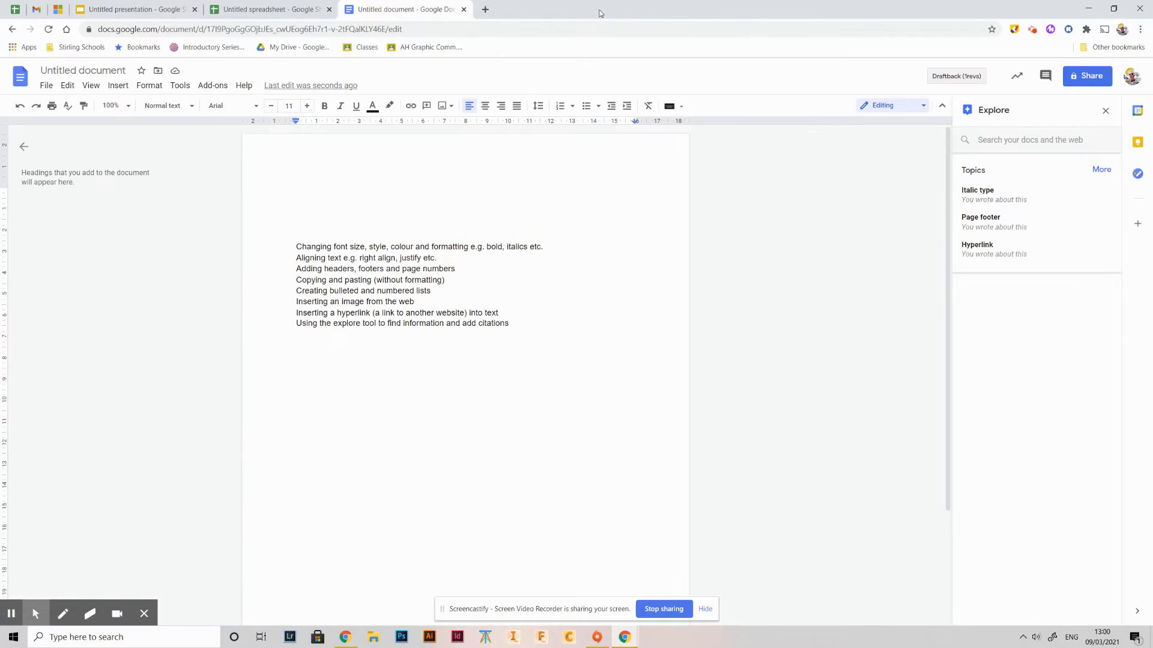
left_click(1026, 137)
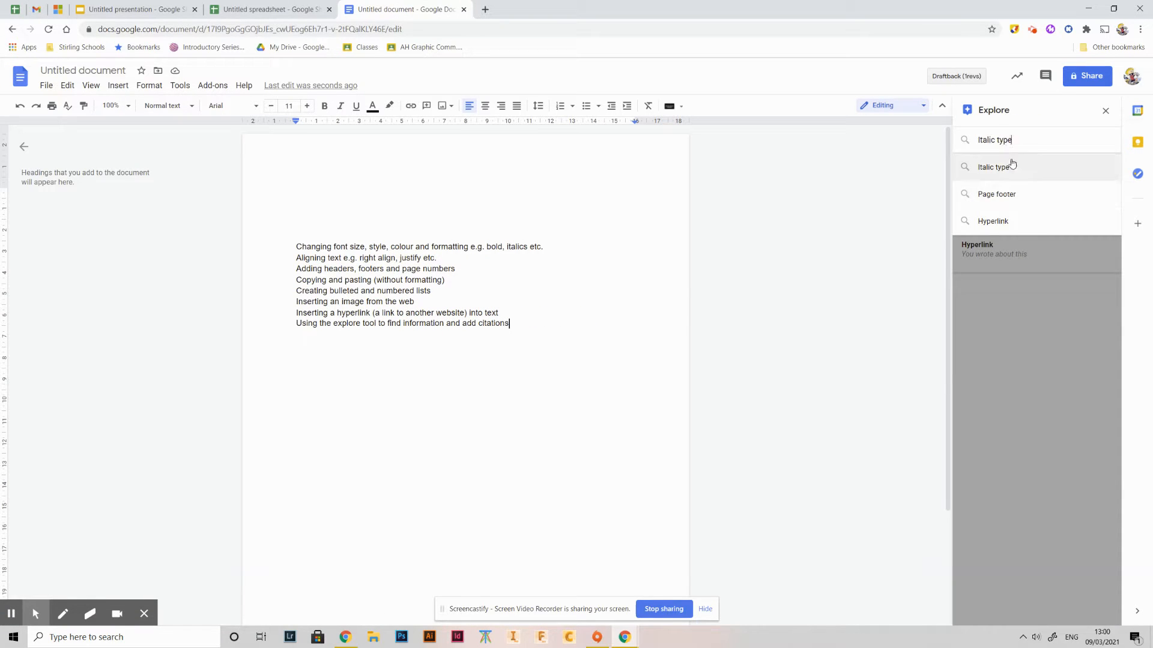
left_click(955, 140)
type("doge")
key("Return")
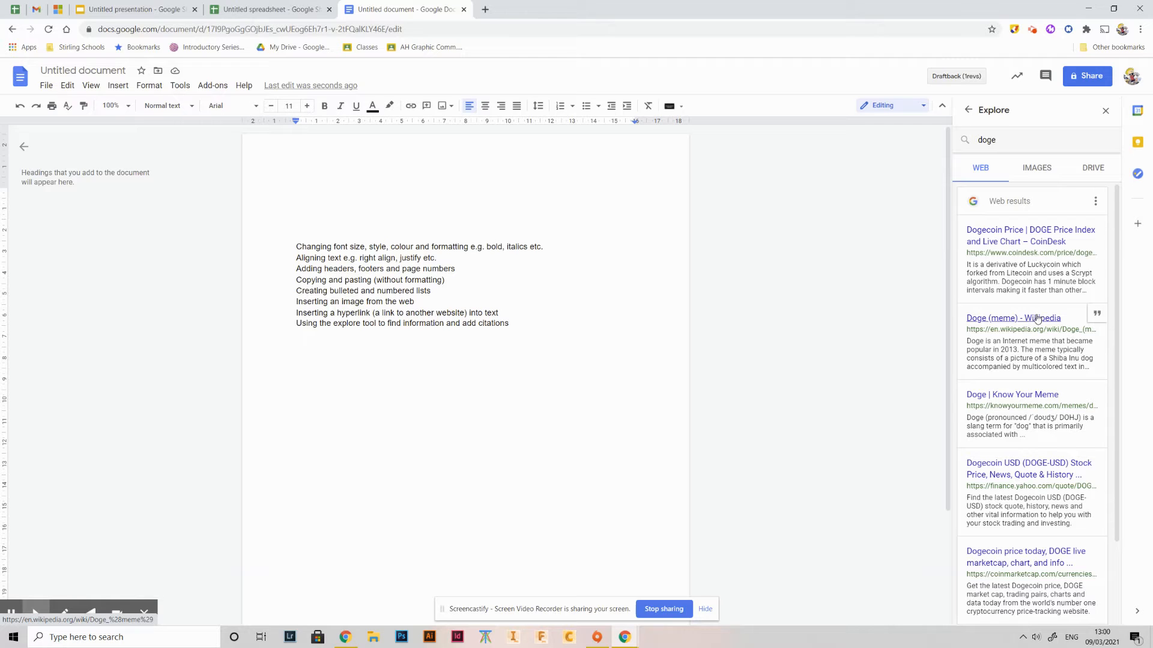
- Open the Doge (meme) Wikipedia article from the Explore web results and copy its two introductory paragraphs
scroll(1037, 320, "down", 1)
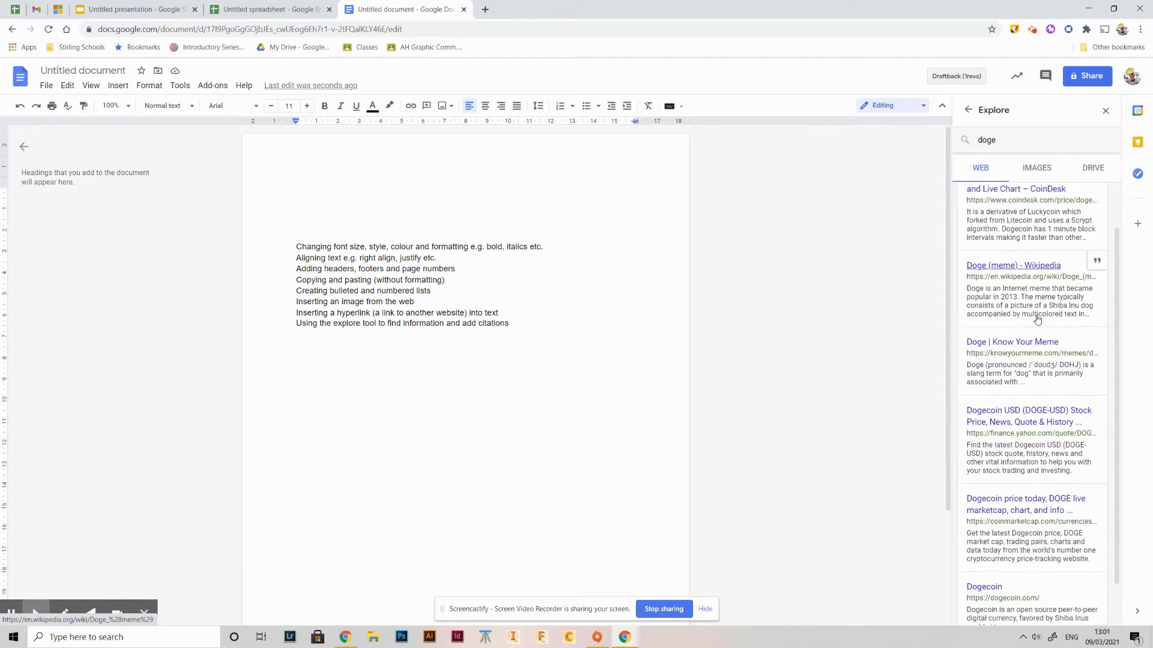
scroll(1069, 318, "up", 1)
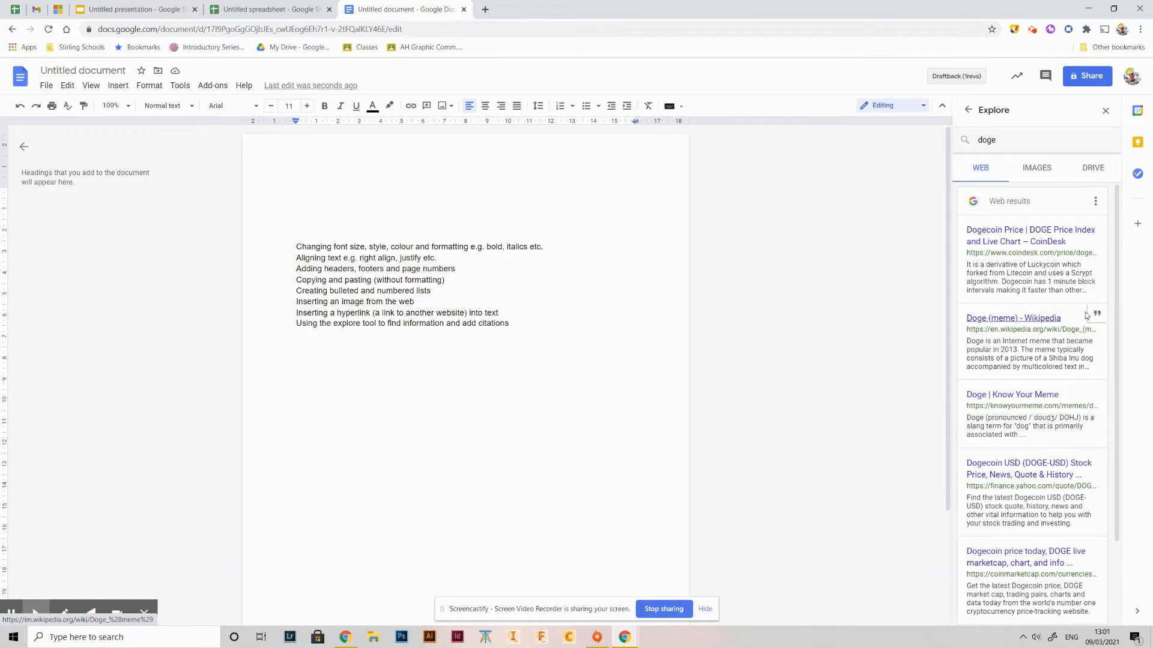
left_click(1032, 318)
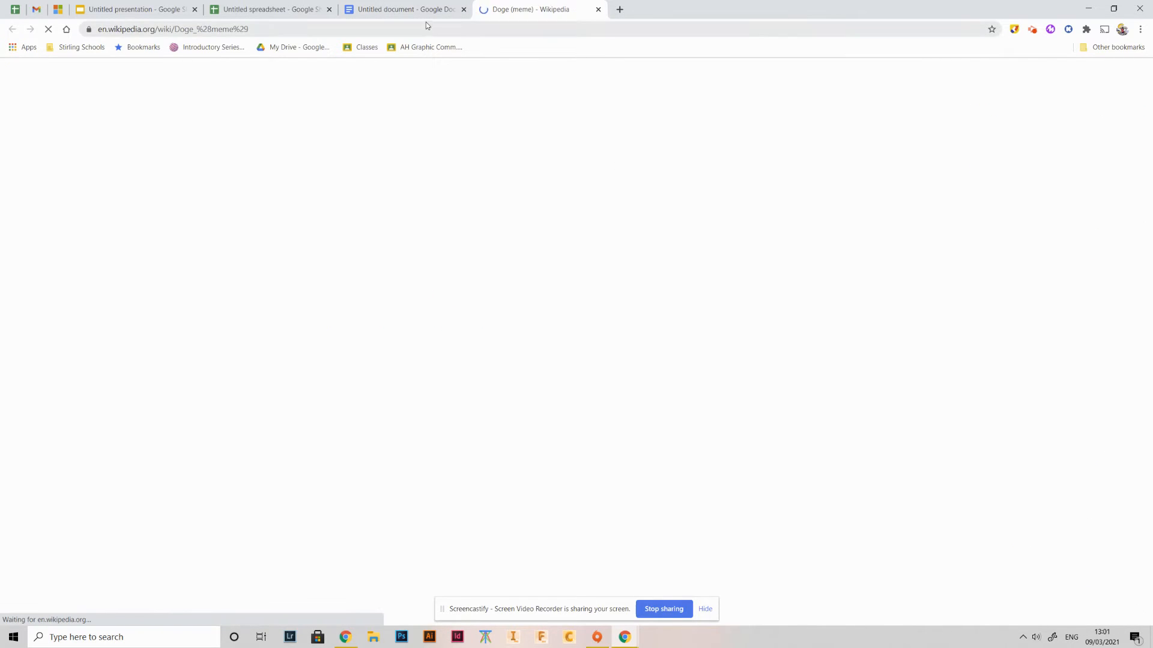
left_click(426, 21)
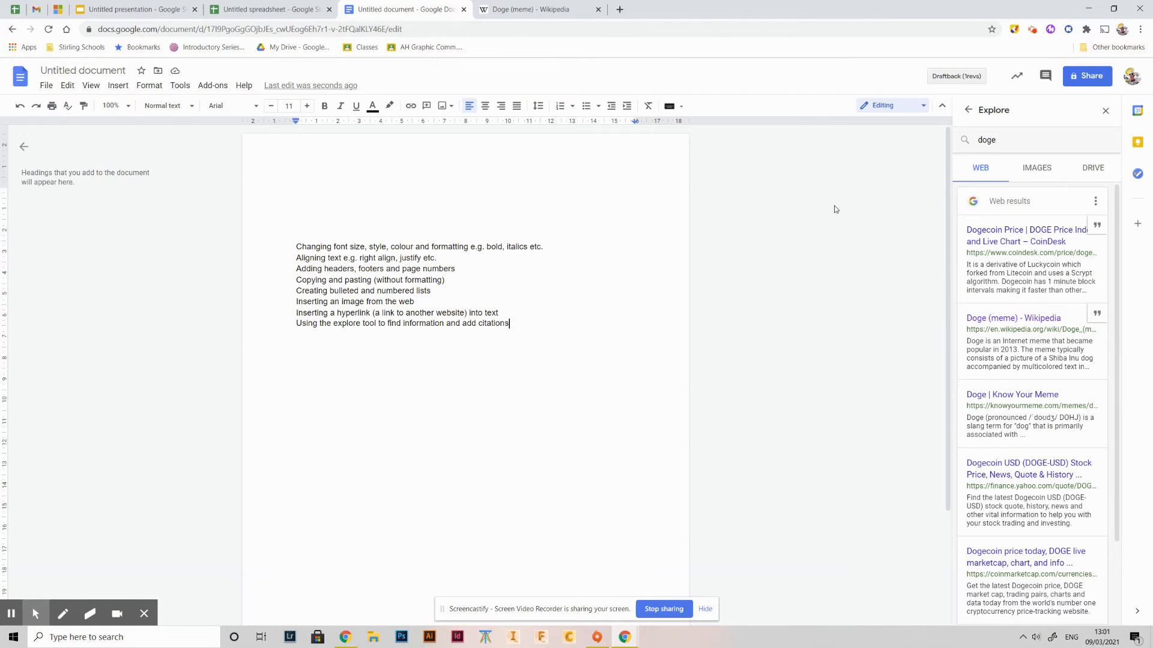
left_click(523, 10)
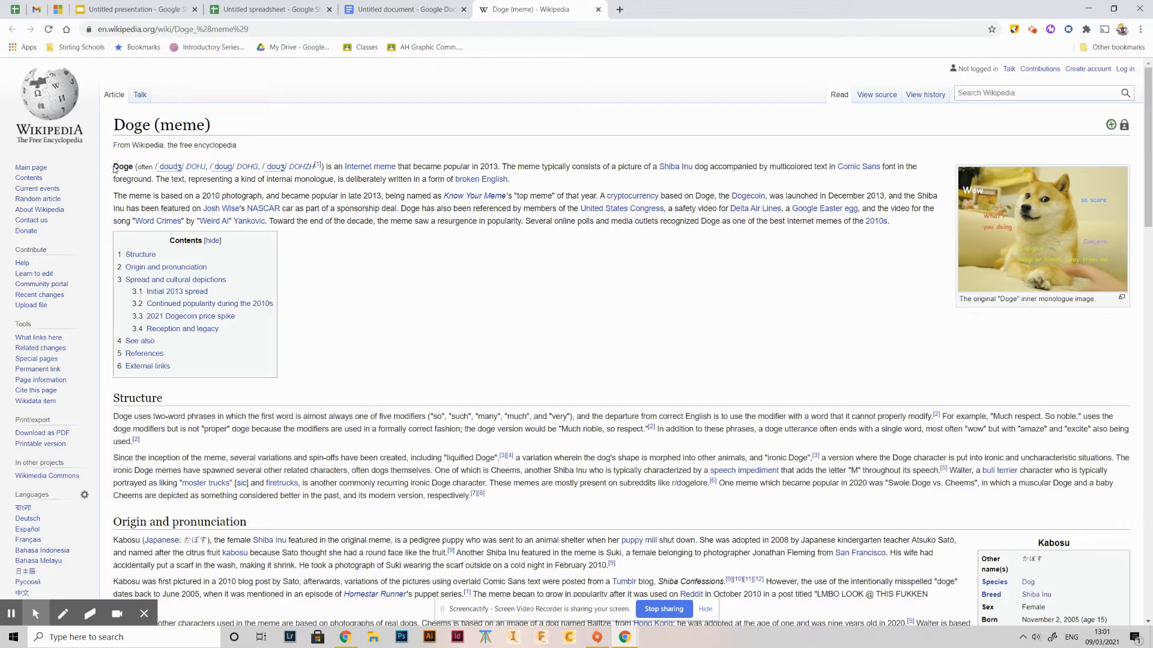
triple_click(114, 167)
left_click(115, 165)
left_click_drag(114, 166, 917, 222)
key("ctrl+c")
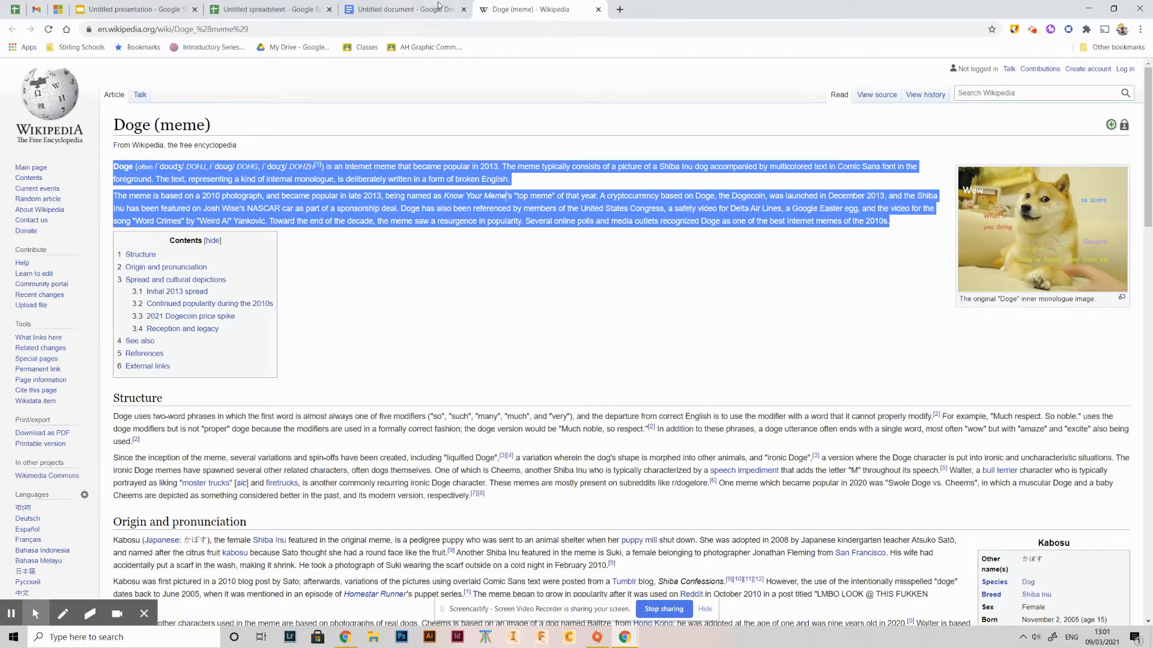
- Return to the document and paste the copied Doge paragraphs without their formatting in the blank lines above the skills list
left_click(395, 7)
left_click(319, 215)
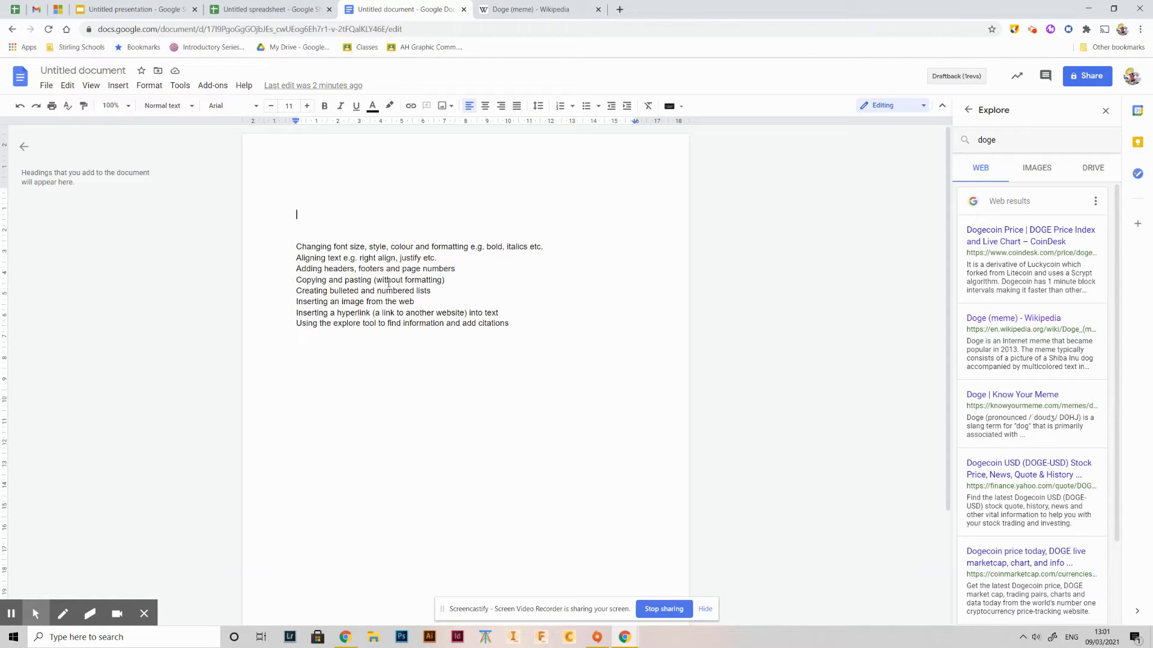
left_click(304, 213)
key("ctrl+v")
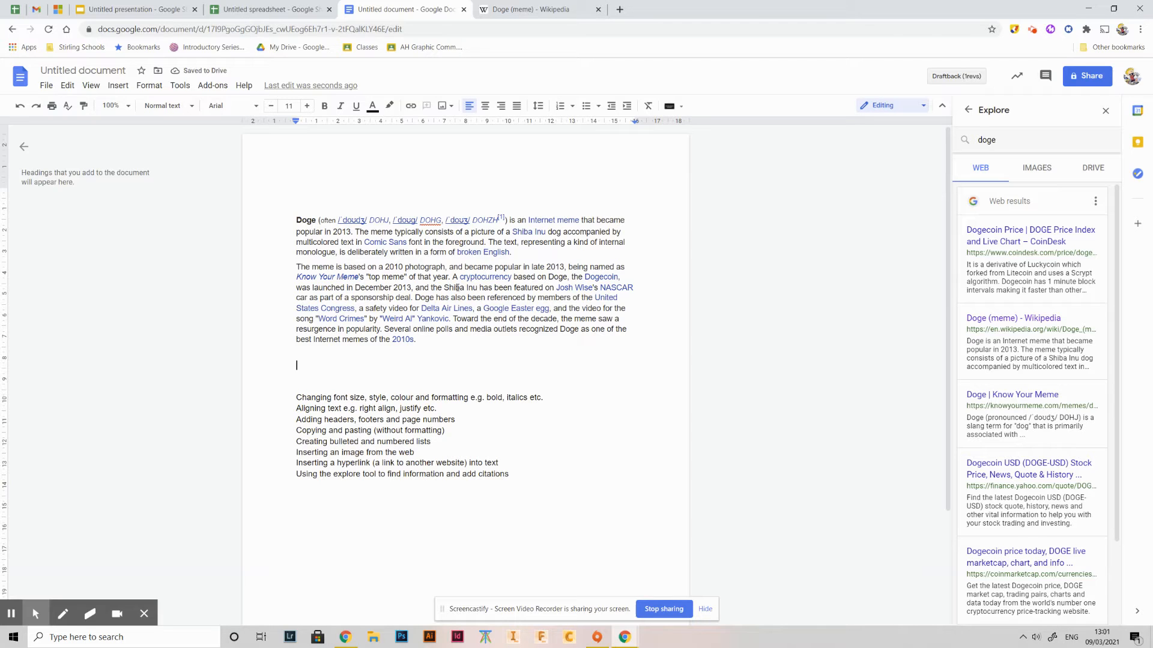
key("ctrl+z")
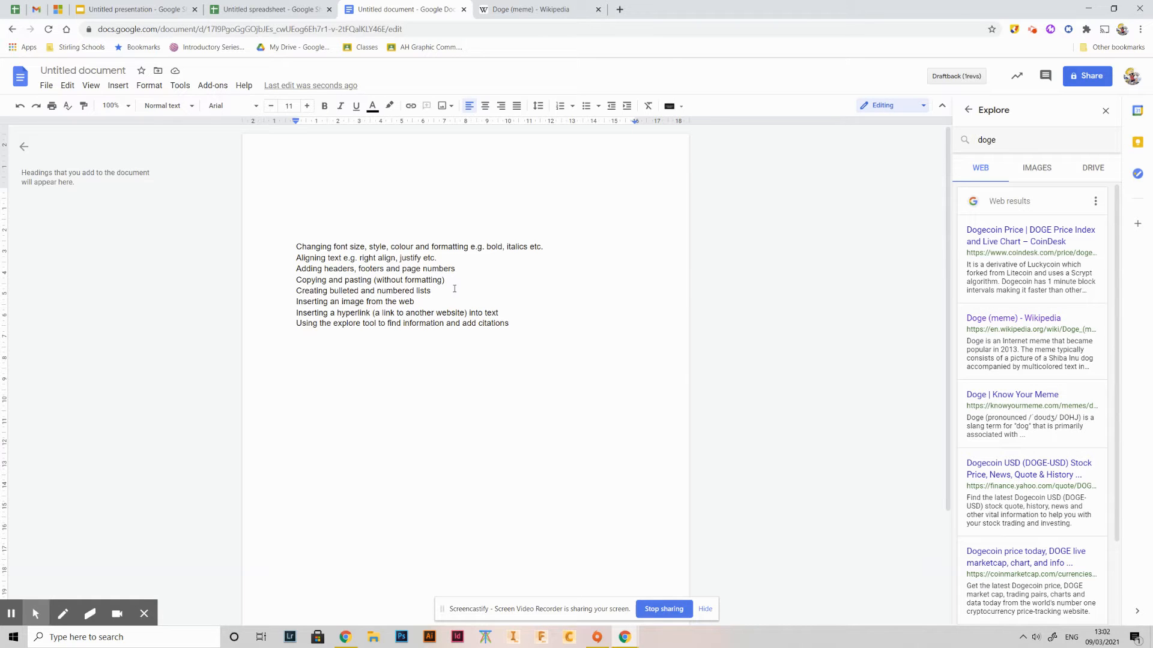
key("ctrl+shift+v")
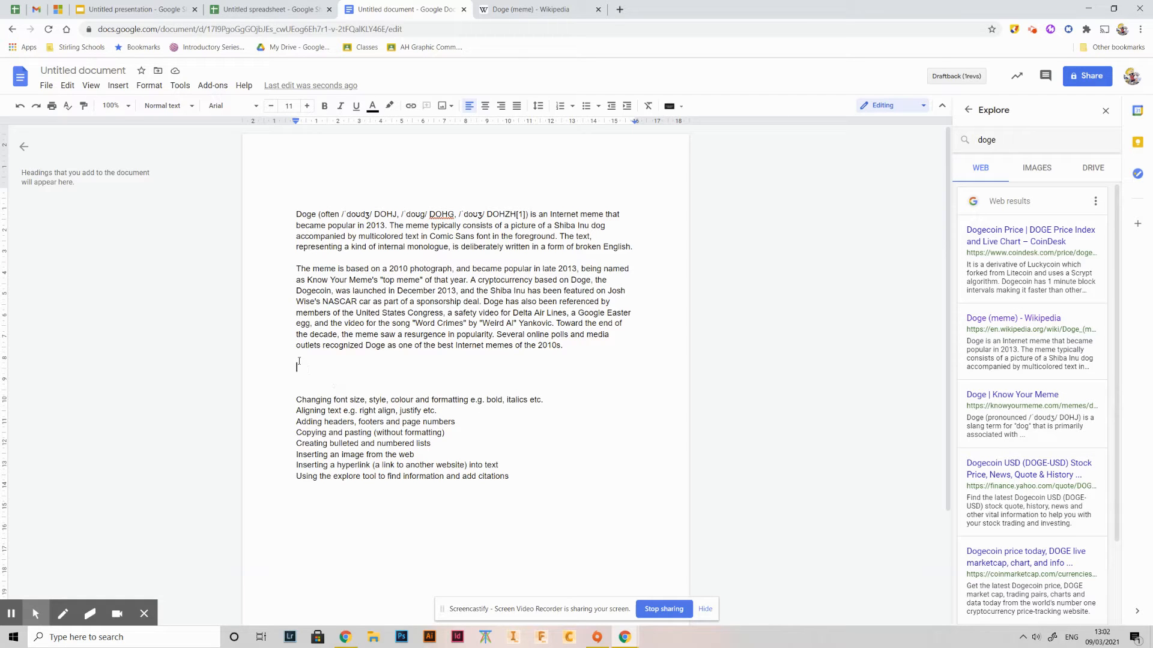
- Cite the Doge (meme) Wikipedia result as a footnote at the end of the second paragraph and check it at the page foot
left_click(585, 347)
scroll(603, 355, "down", 1)
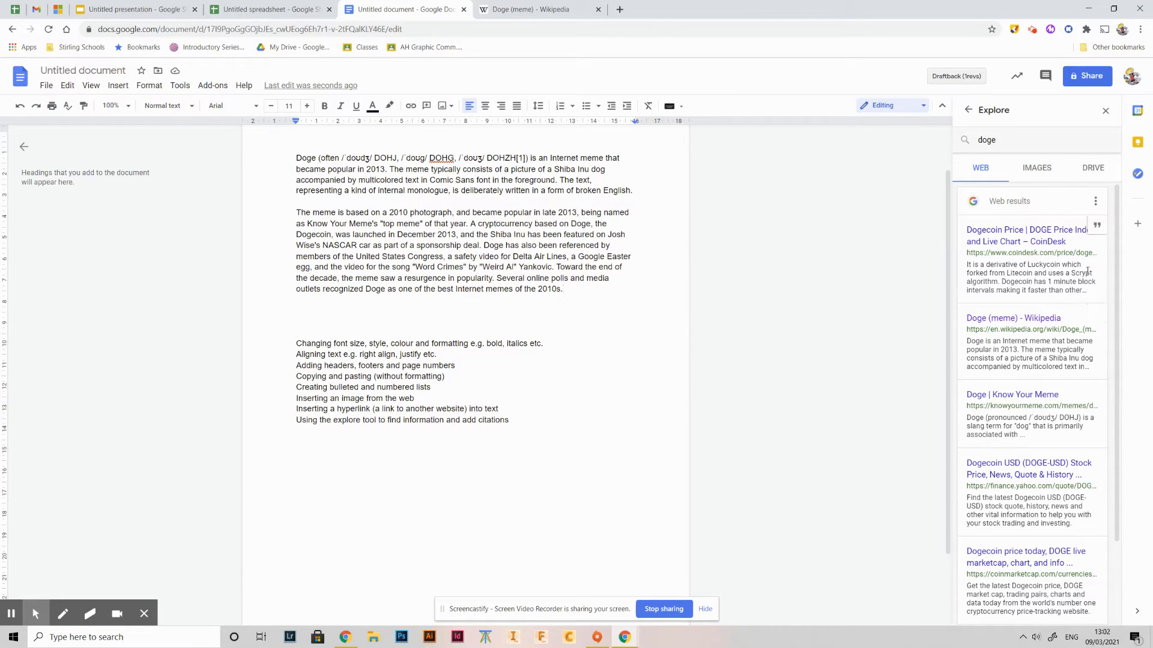
mouse_move(1072, 319)
left_click(1096, 315)
scroll(560, 377, "down", 2)
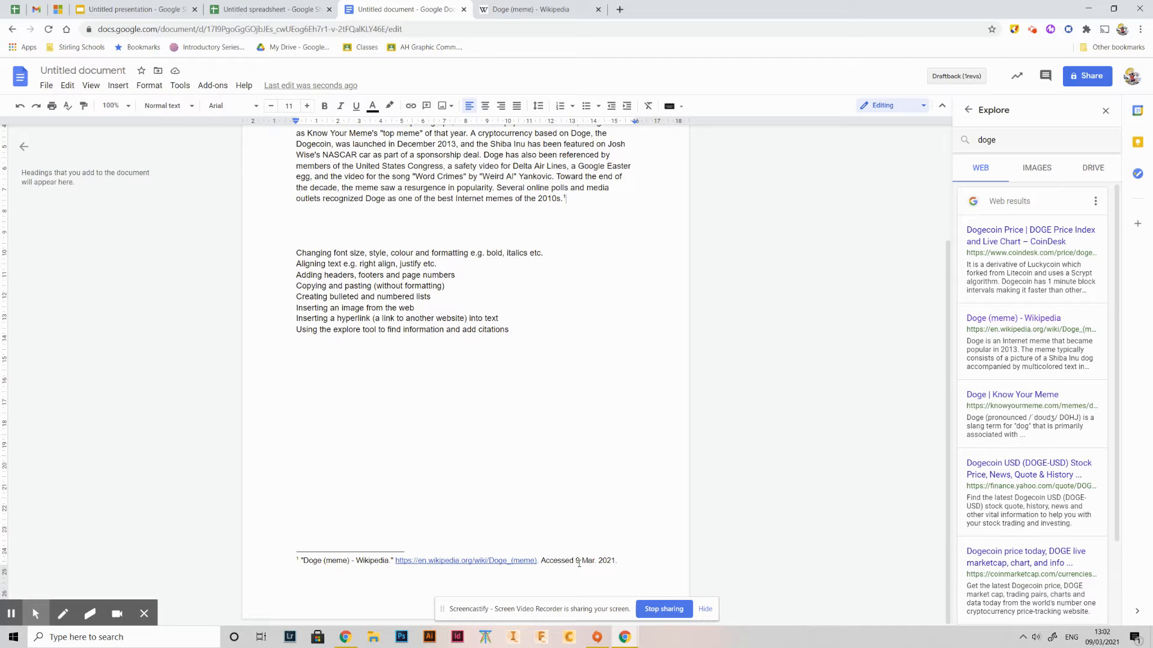
scroll(599, 548, "up", 3)
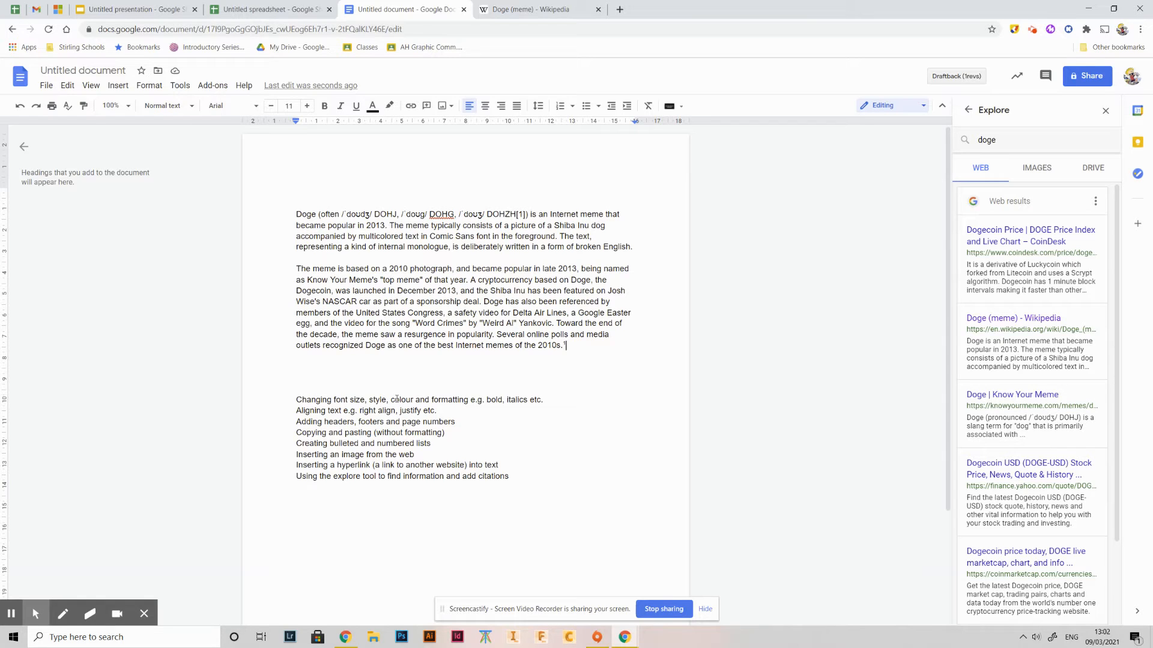
- Insert two lines above the first Doge paragraph and add the title "Doge" there
double_click(305, 214)
left_click(293, 215)
key("Return")
key("Return")
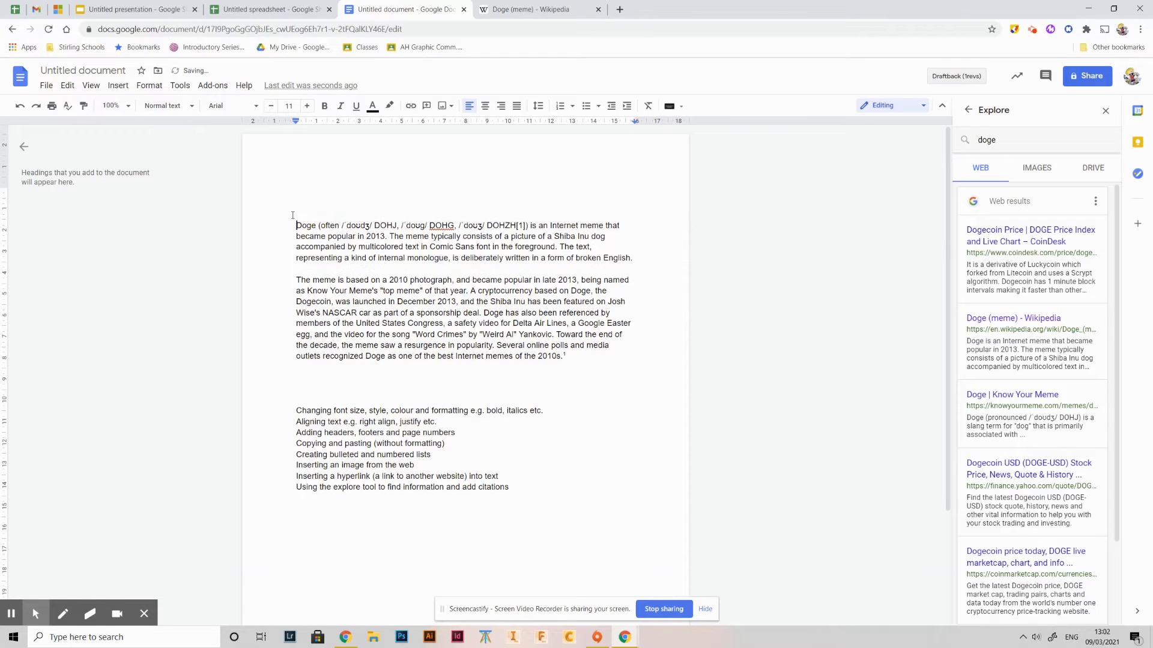
key("Up")
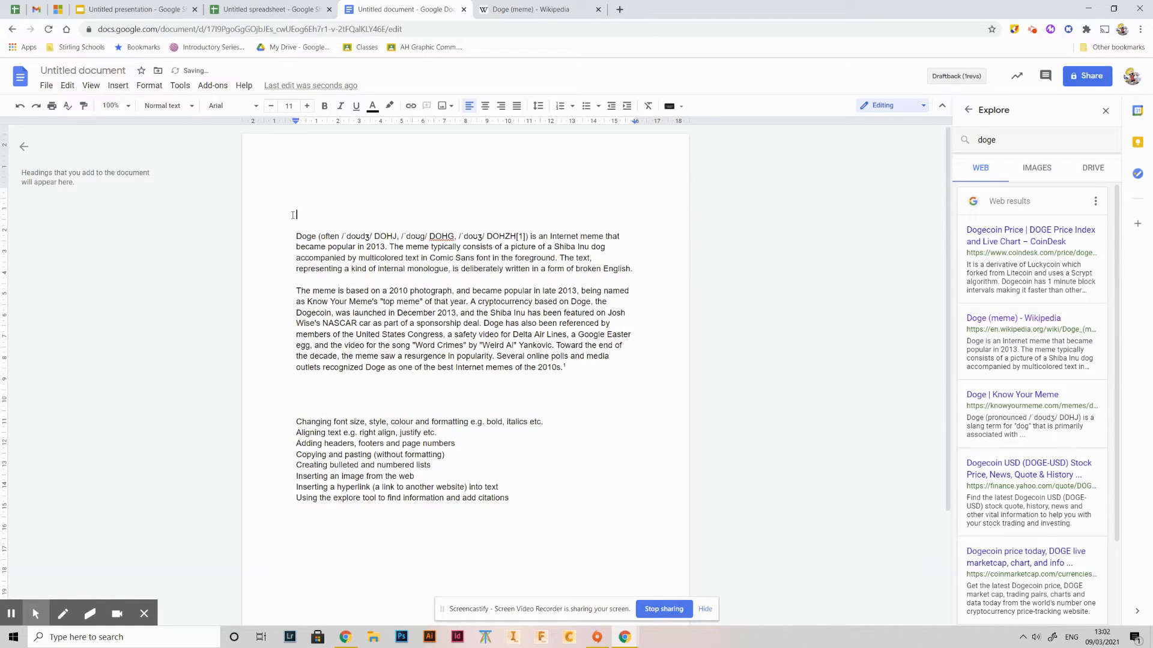
type("Doge")
key("BackSpace")
- Set the font size of the "Doge" title to 22
double_click(304, 215)
left_click(289, 106)
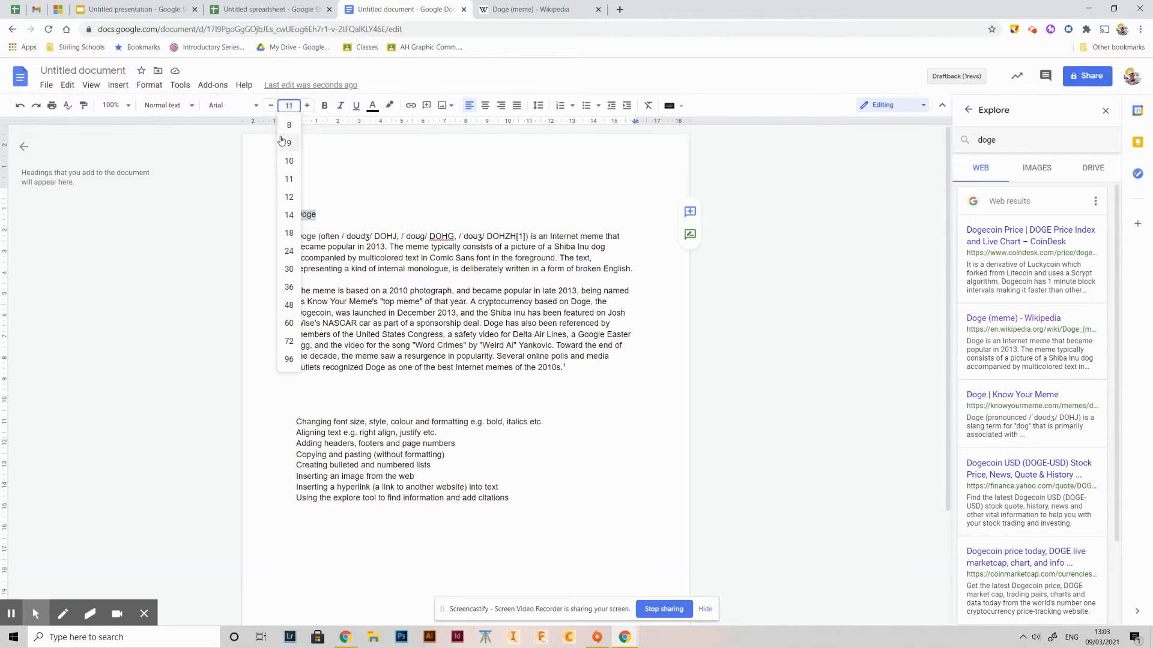
type("20")
key("Return")
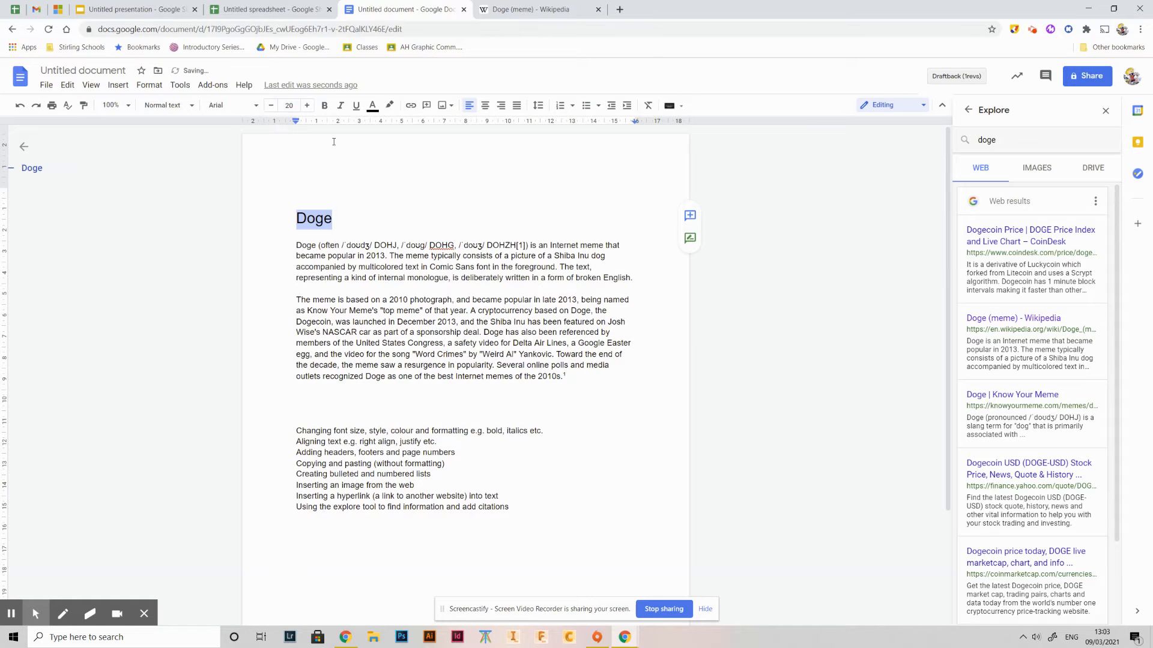
left_click(305, 106)
left_click(306, 106)
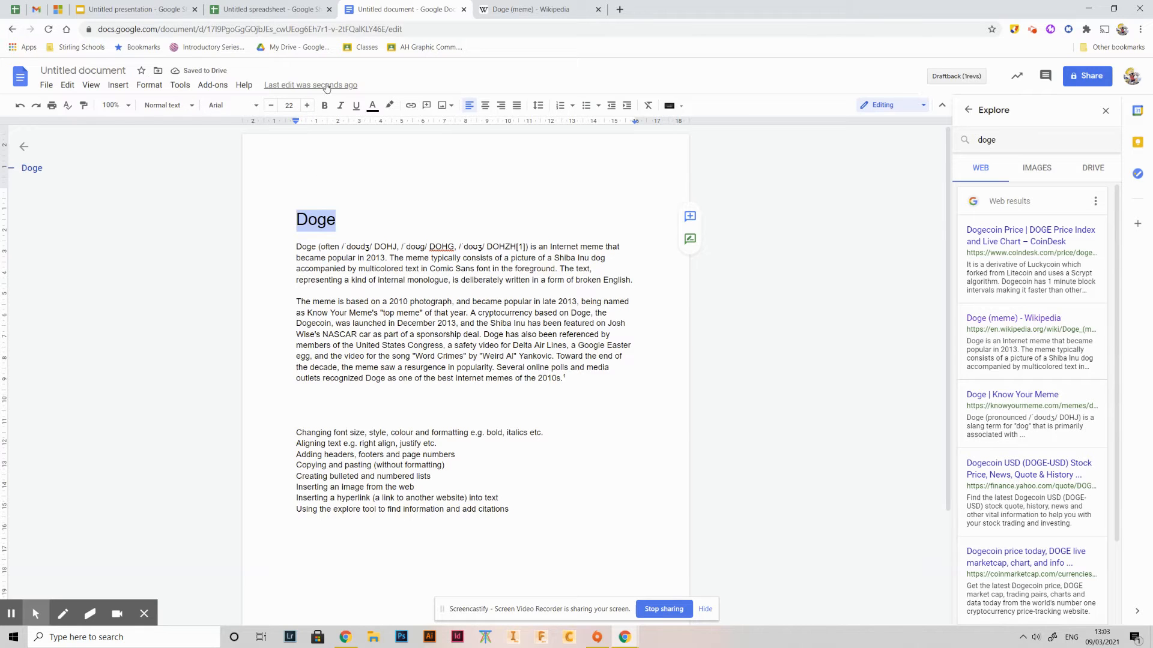
- Make the "Doge" title bold and underlined, and change its text colour to magenta
left_click(324, 106)
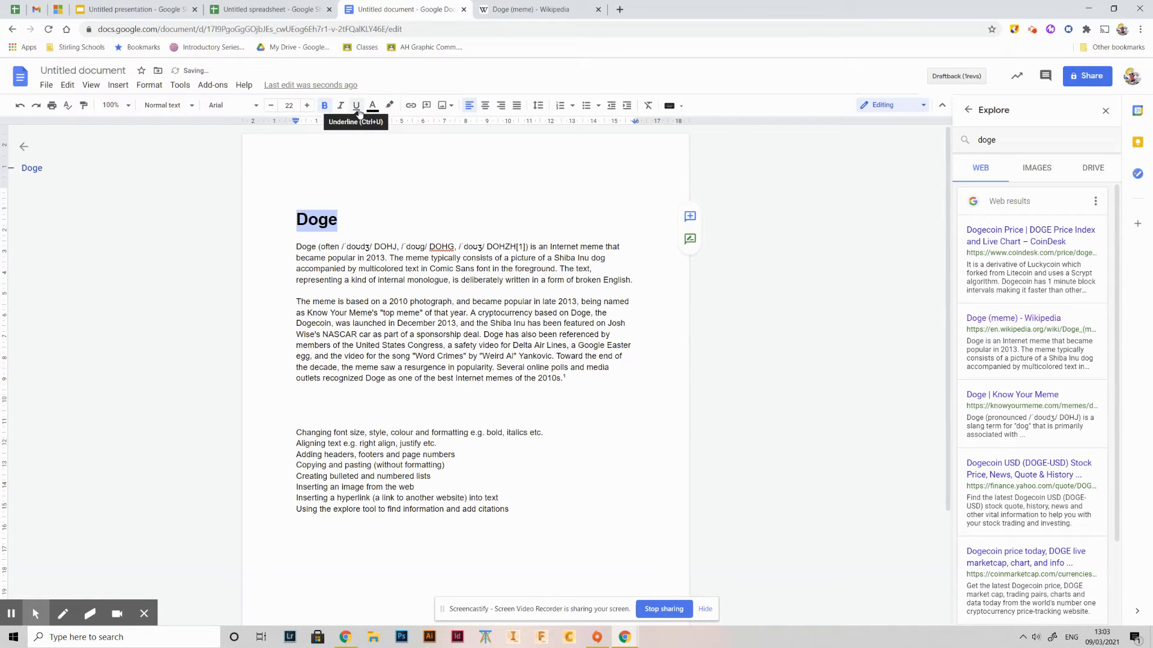
left_click(356, 106)
left_click(373, 107)
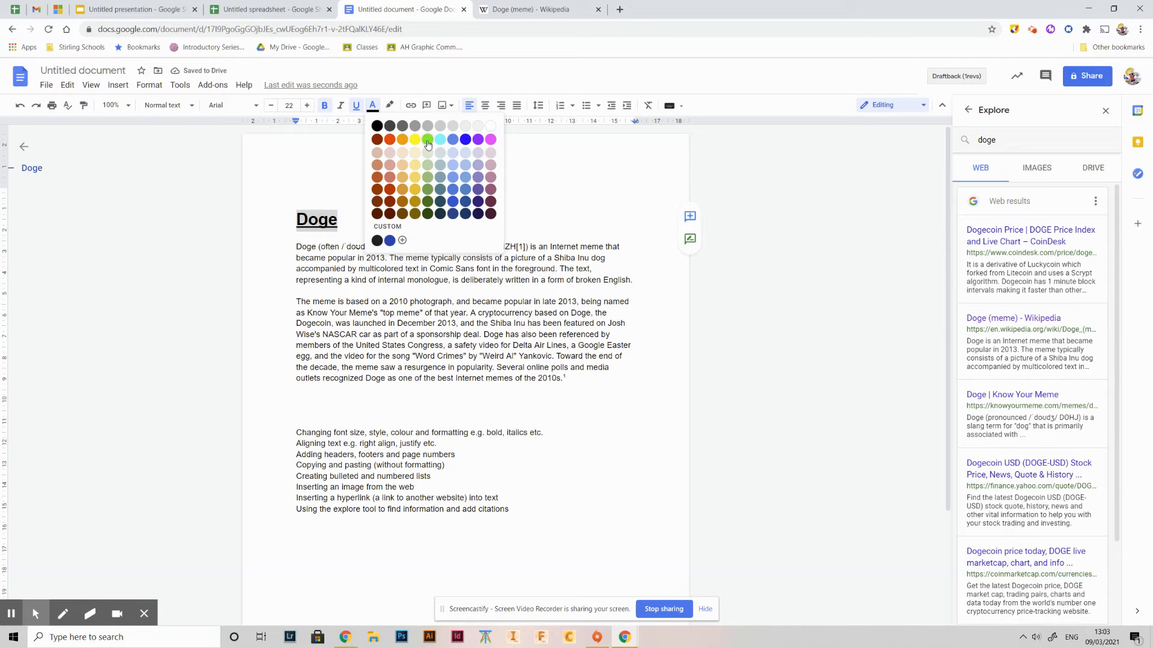
left_click(465, 139)
left_click(380, 108)
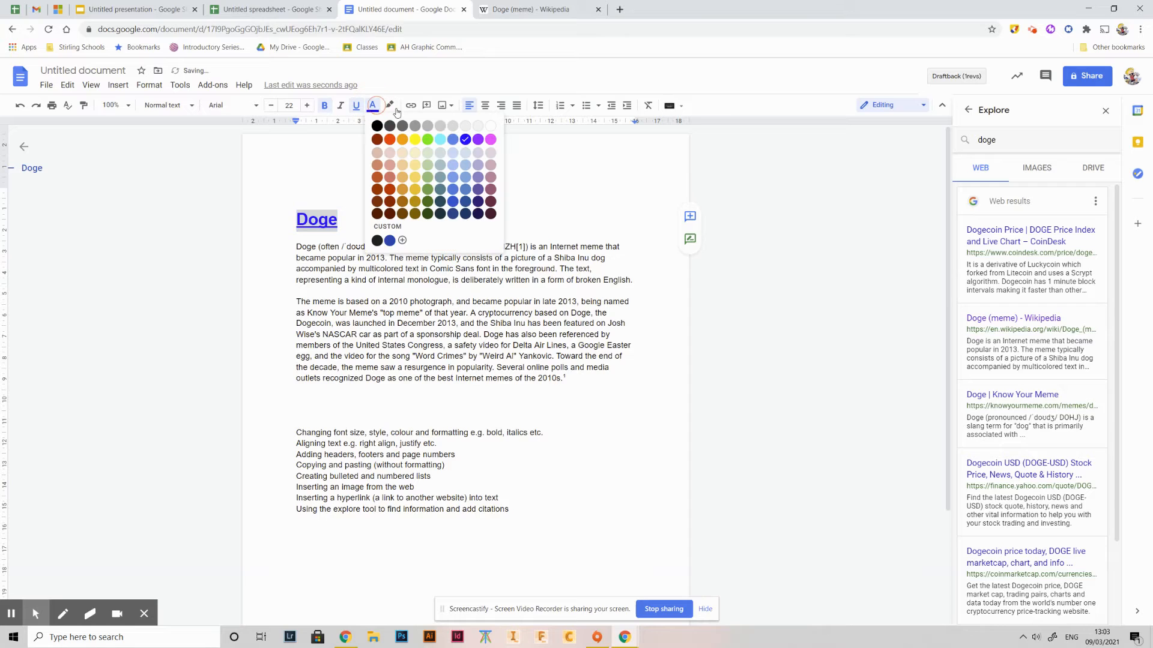
left_click(494, 141)
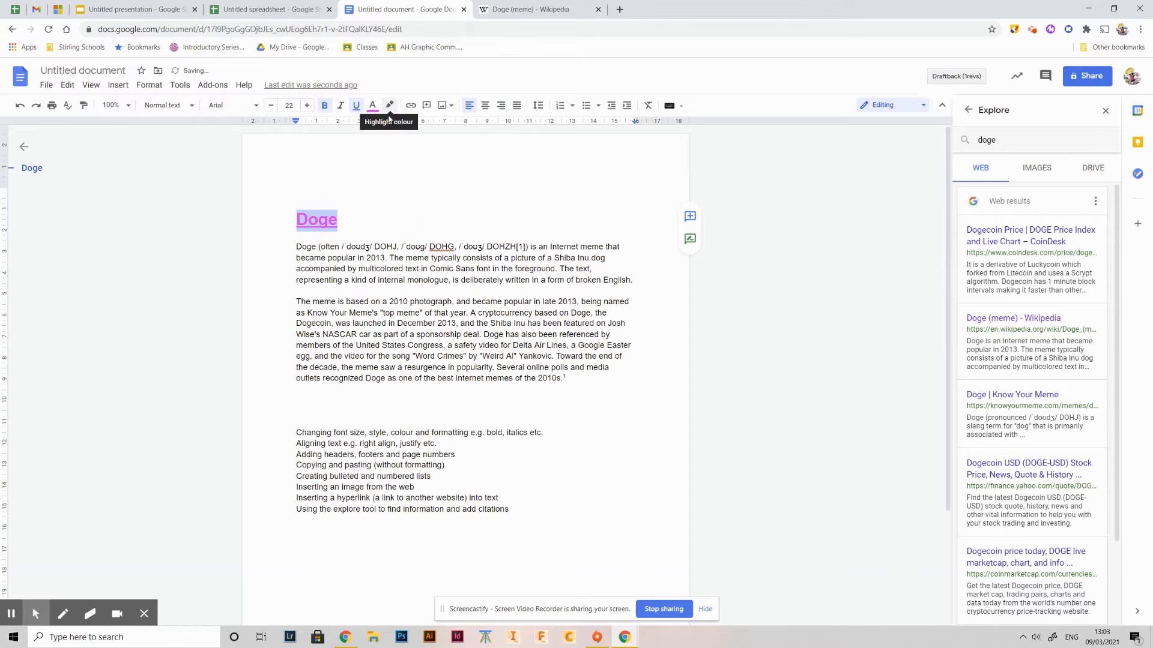
- Highlight the phrase "became popular in 2013" in the first paragraph in yellow
left_click(359, 257)
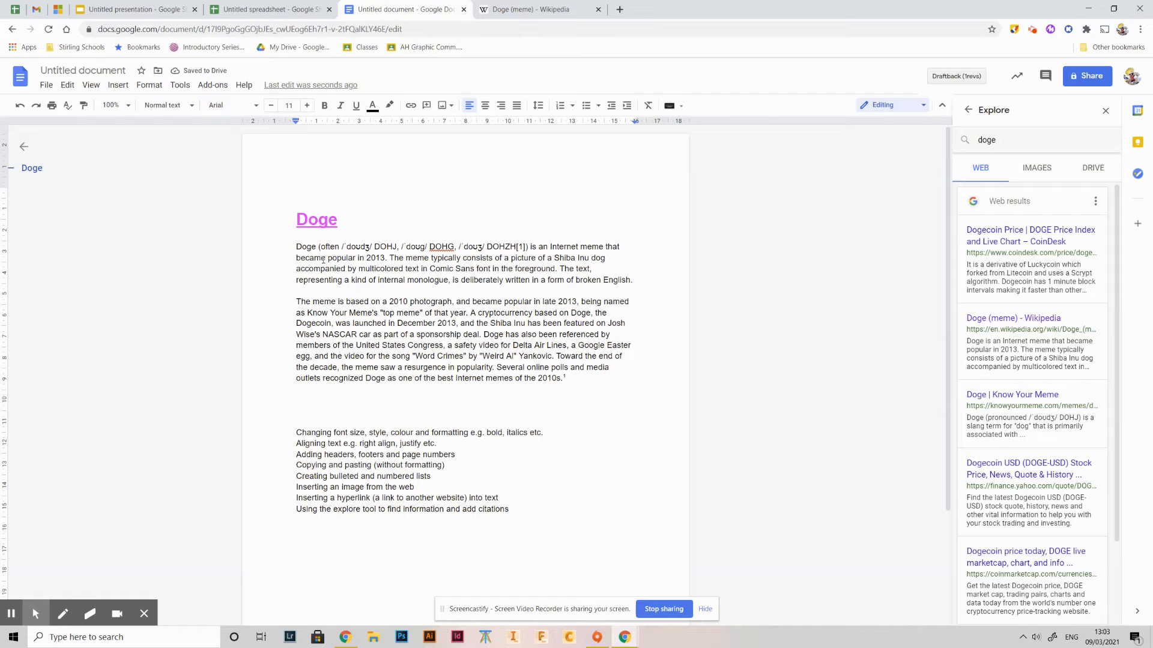
left_click_drag(296, 258, 385, 258)
left_click(390, 105)
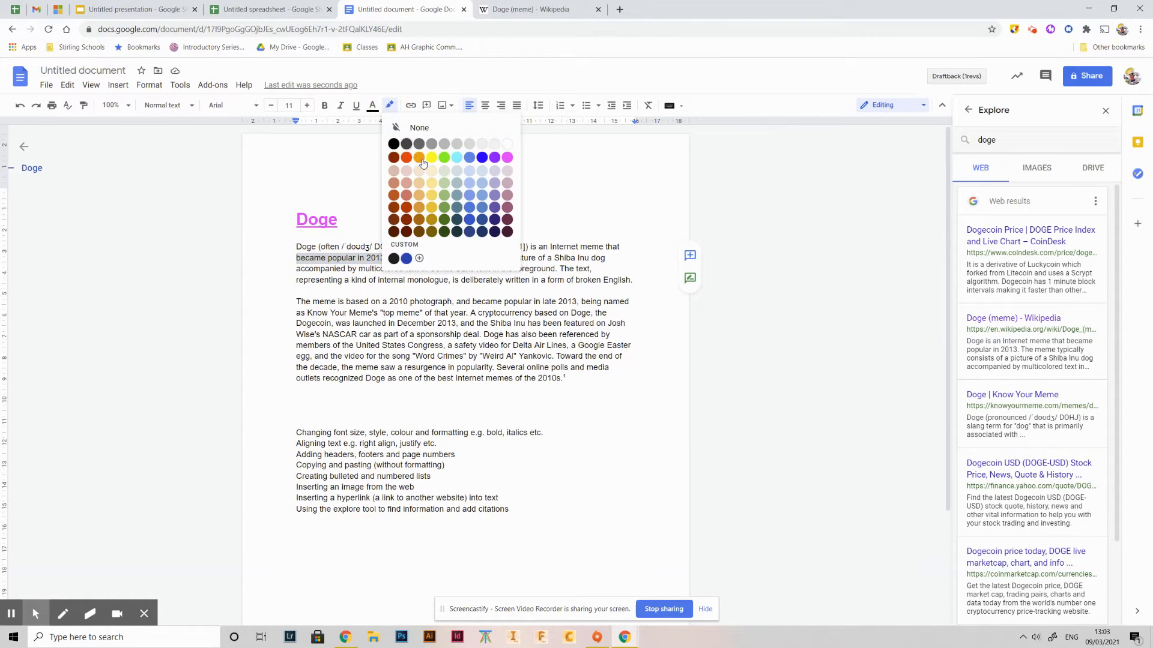
left_click(433, 155)
left_click(403, 291)
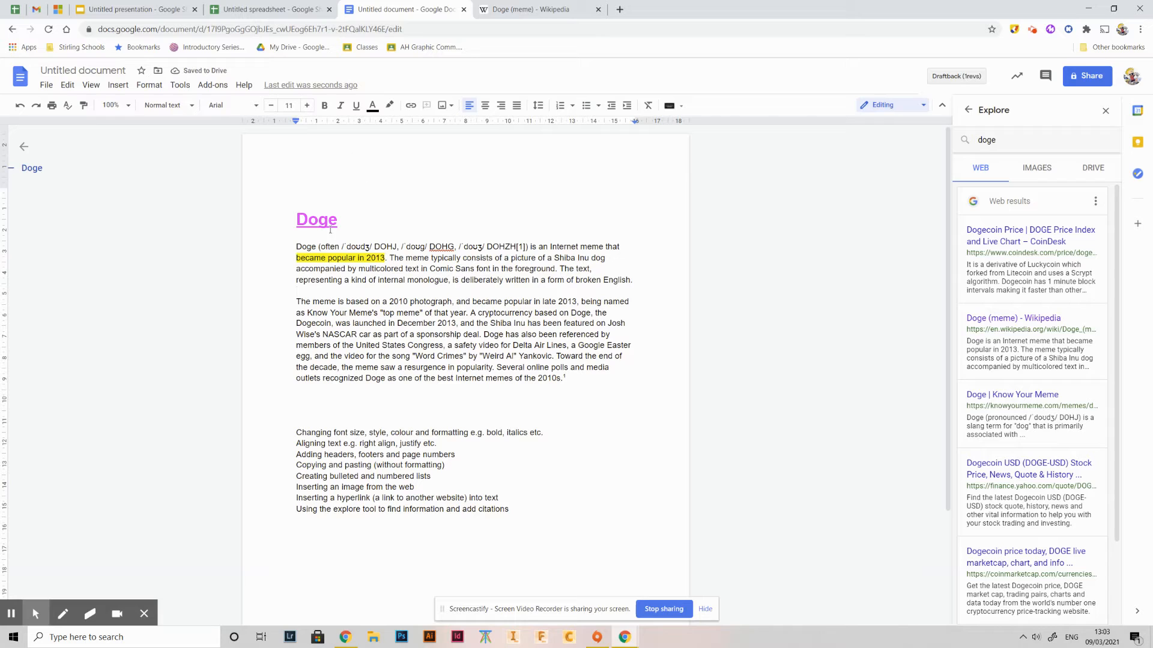
- Change the font of the "Doge" title to Bangers
left_click_drag(338, 220, 294, 218)
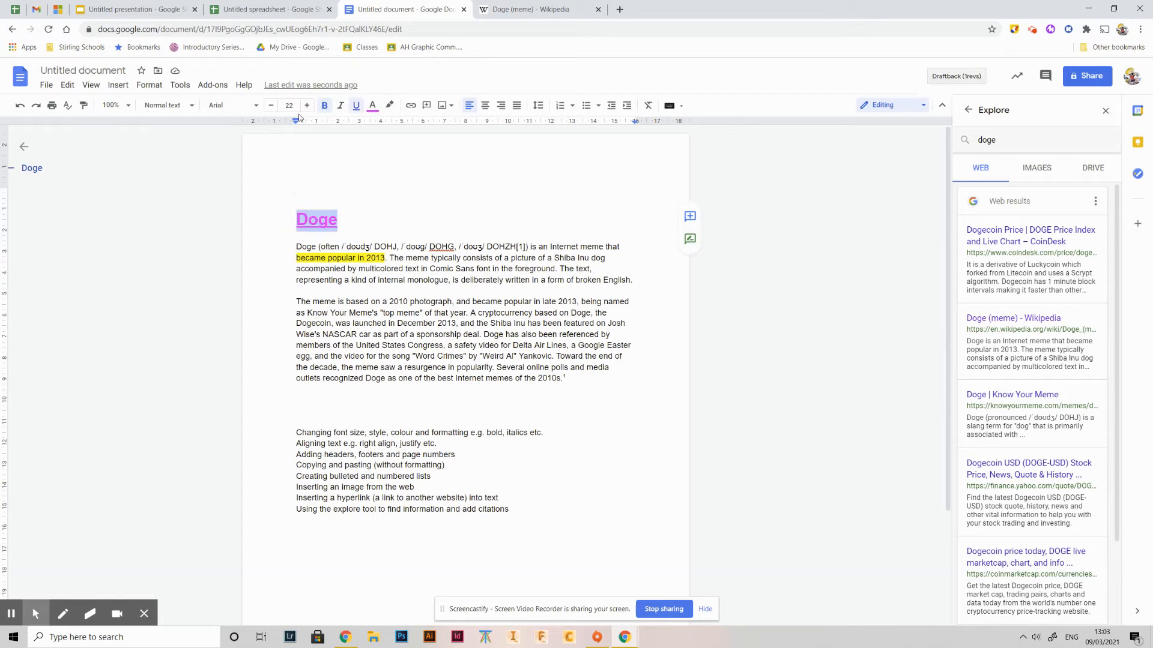
left_click(234, 106)
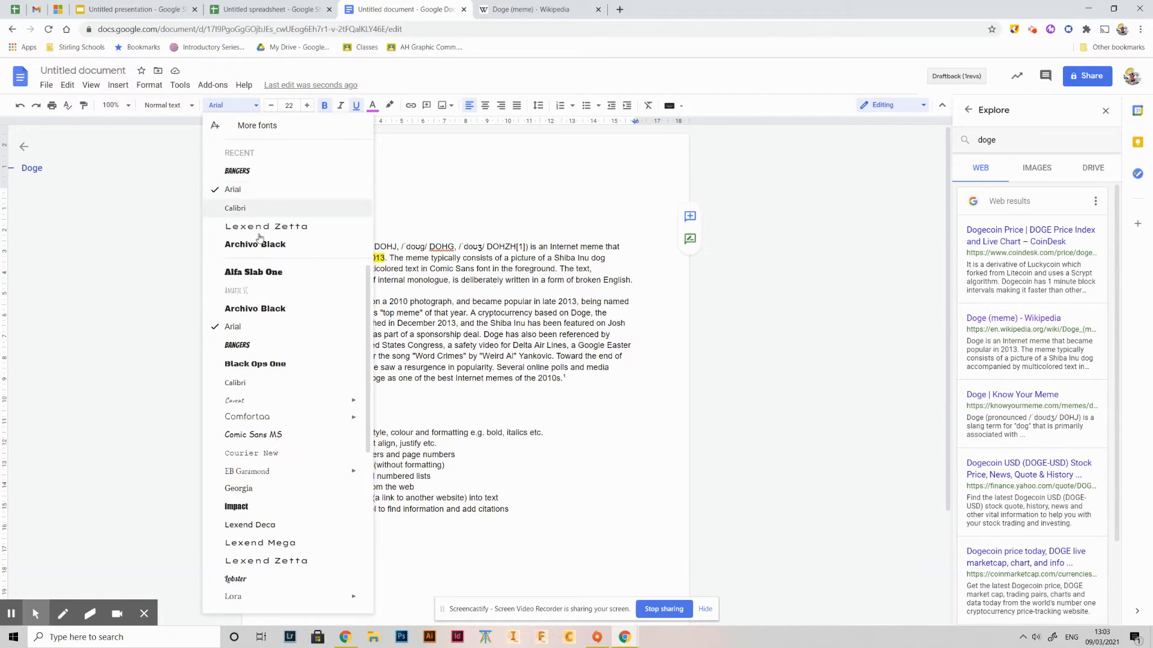
left_click(274, 172)
left_click(455, 313)
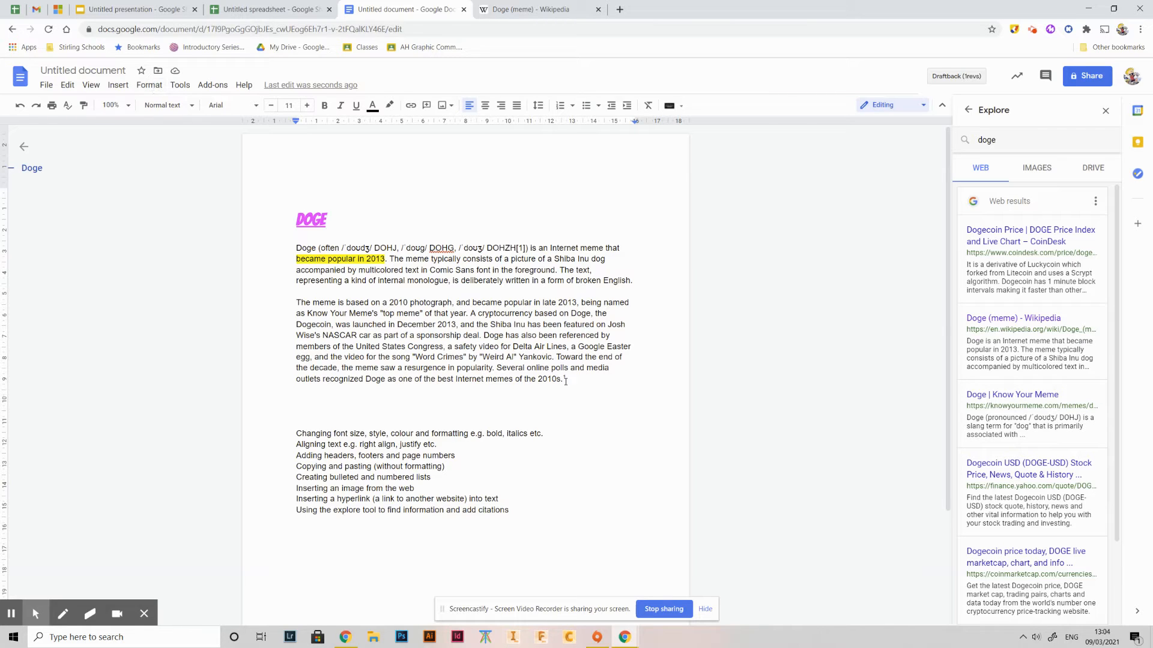
- Examine the additional text formatting options, such as strike-through, superscript, subscript and capitalisation, for a word in the second paragraph
double_click(465, 312)
left_click(150, 85)
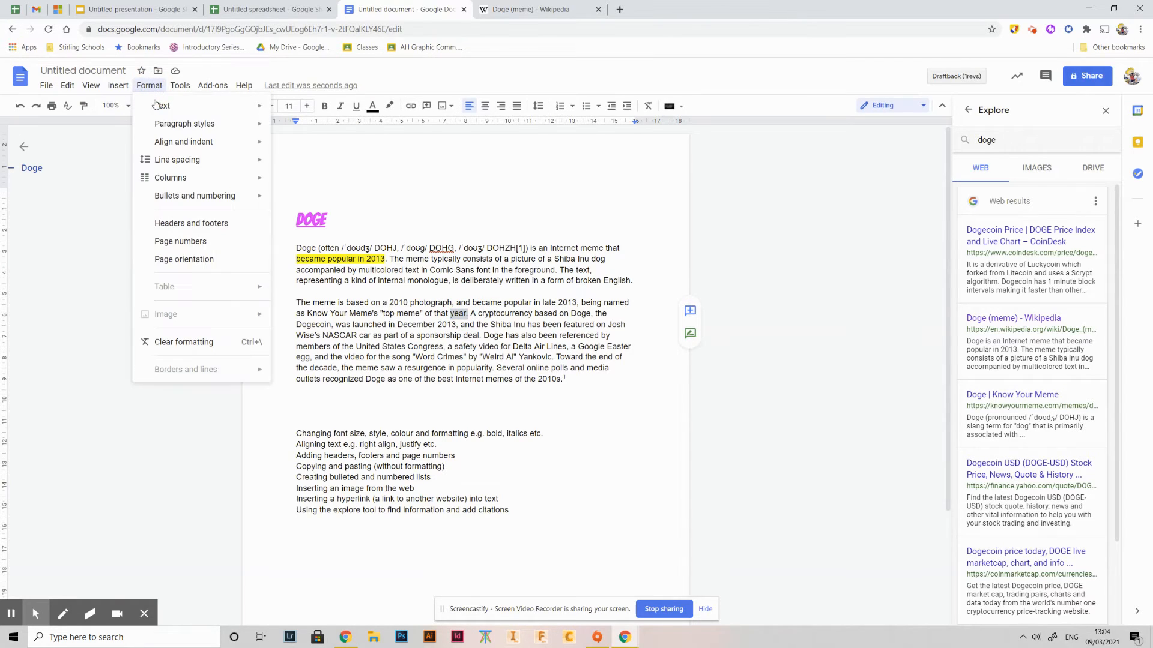
mouse_move(198, 107)
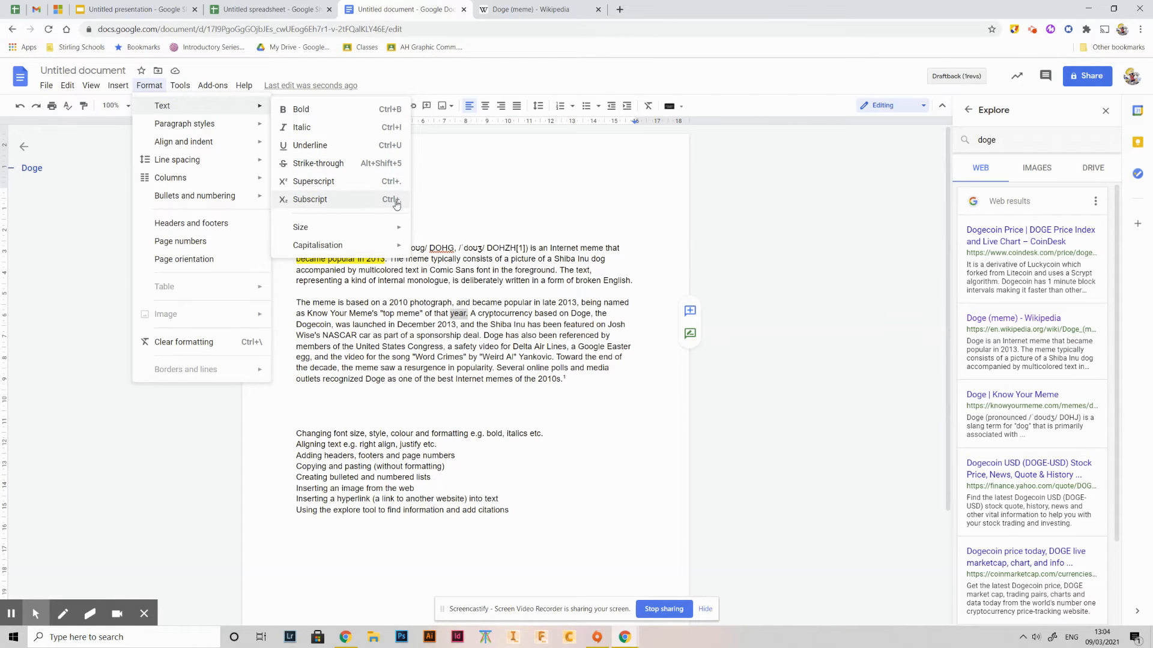
mouse_move(360, 251)
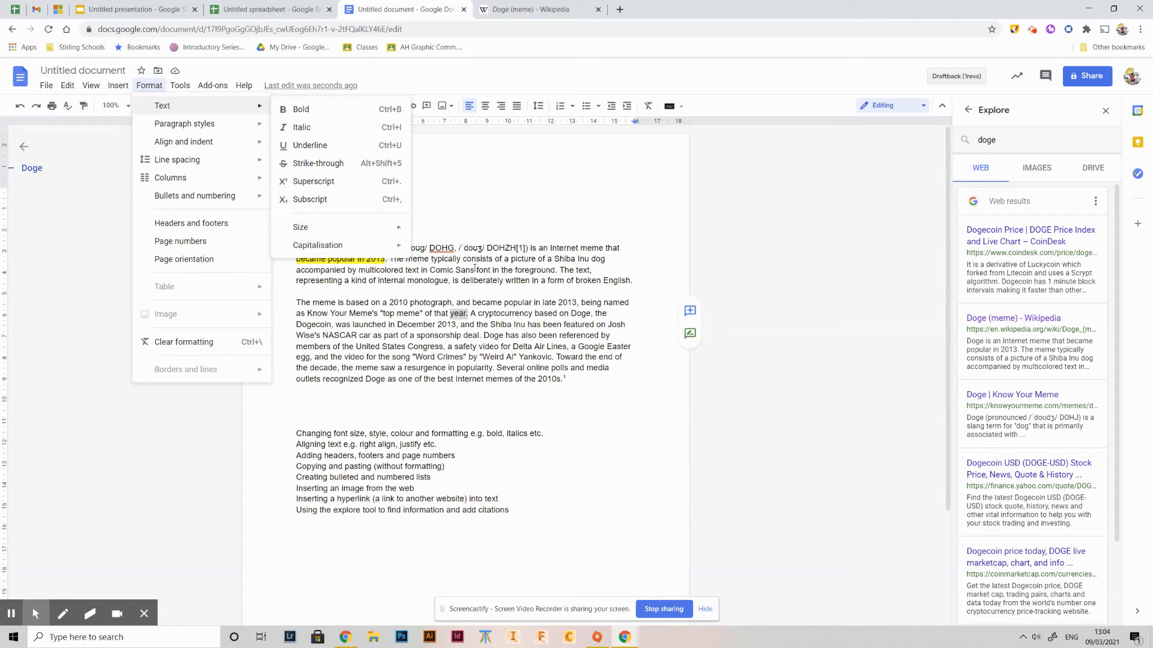
left_click(474, 260)
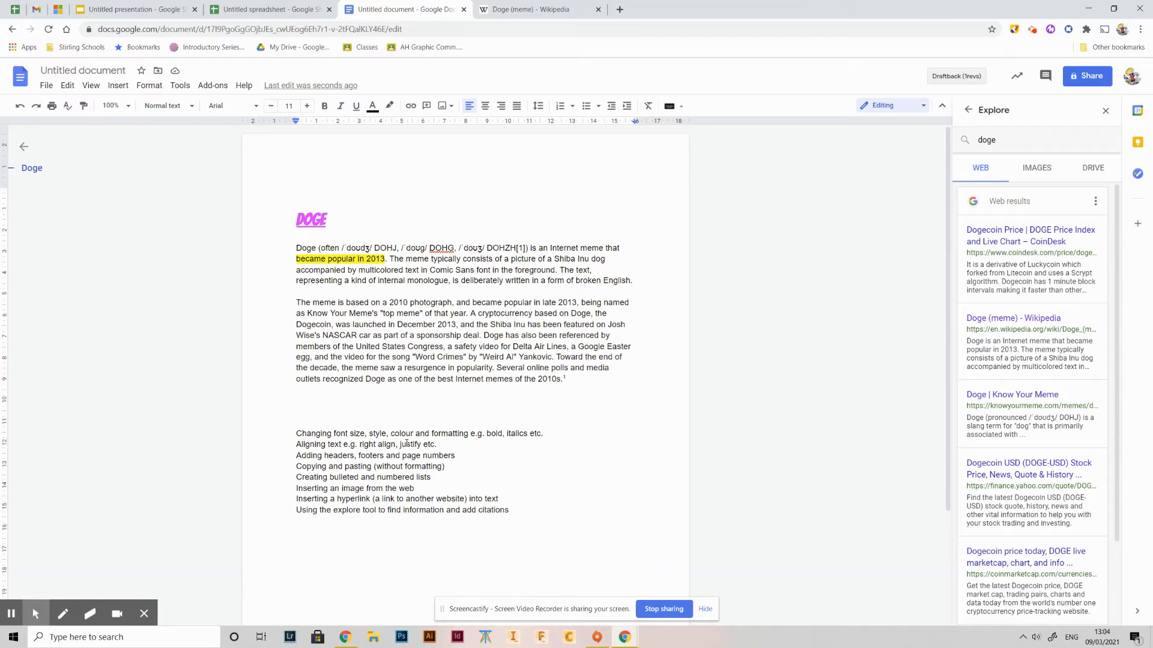
- Centre-align the "Doge" title above the two paragraphs
left_click_drag(418, 260, 415, 248)
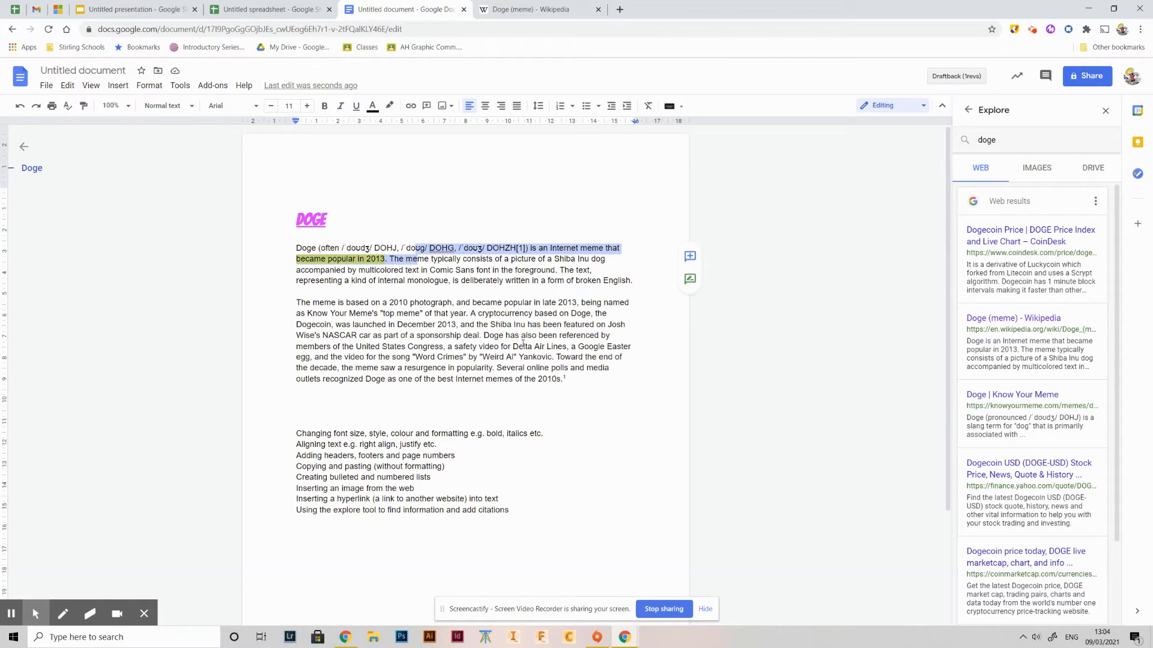
left_click(404, 304)
left_click_drag(567, 378, 271, 211)
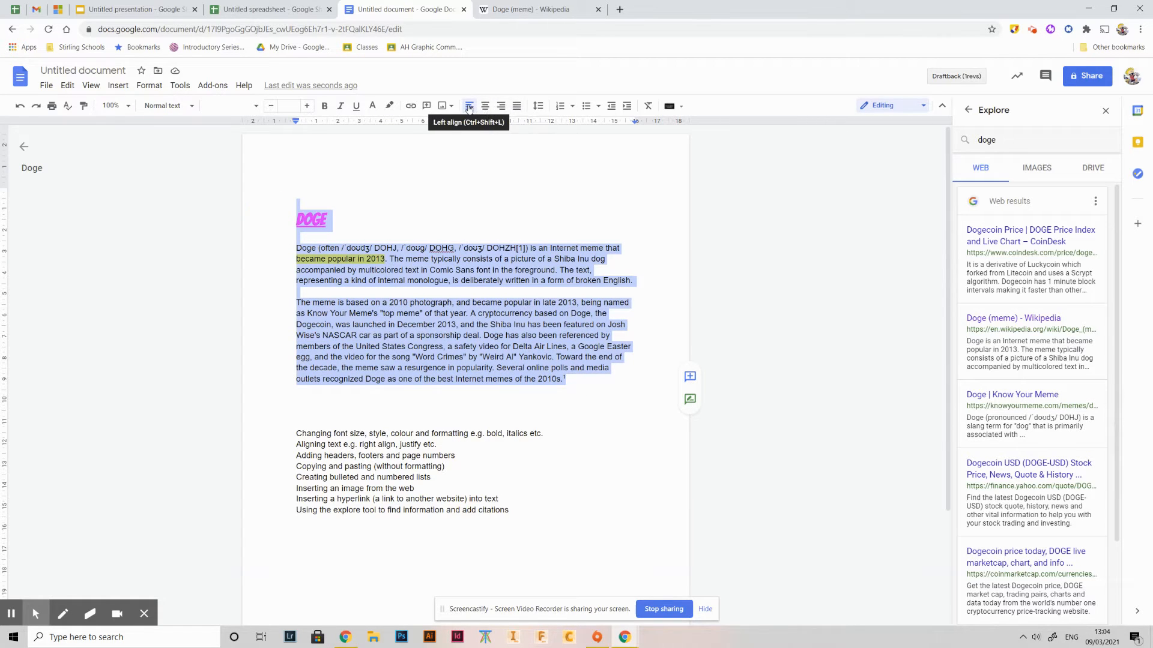
left_click(435, 248)
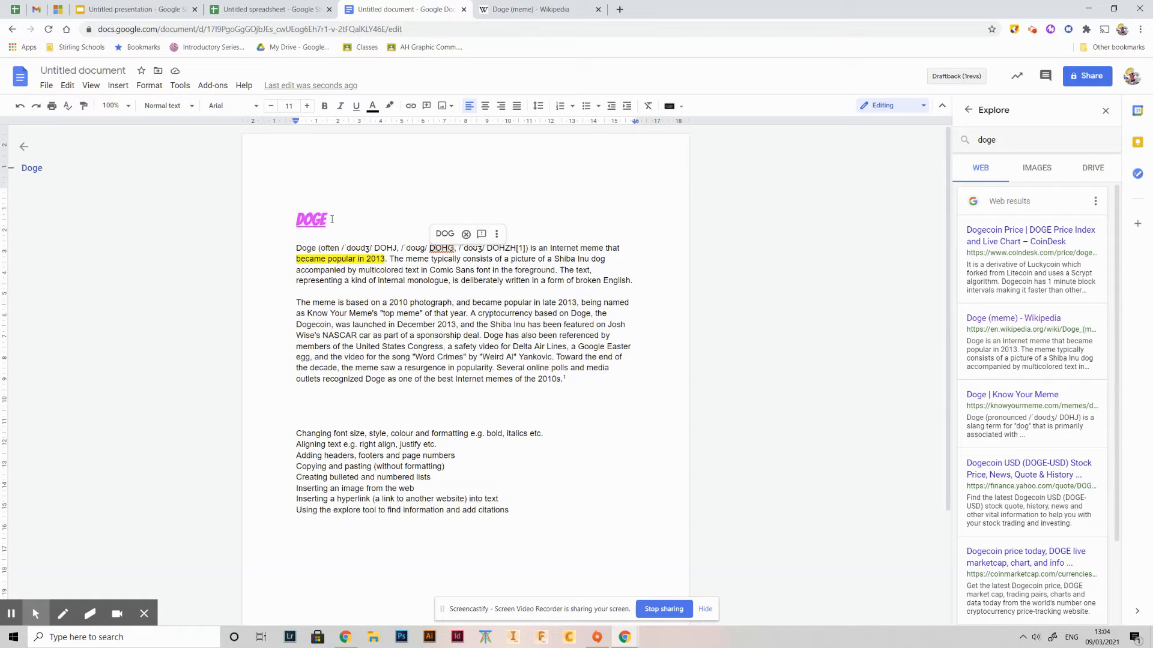
double_click(317, 221)
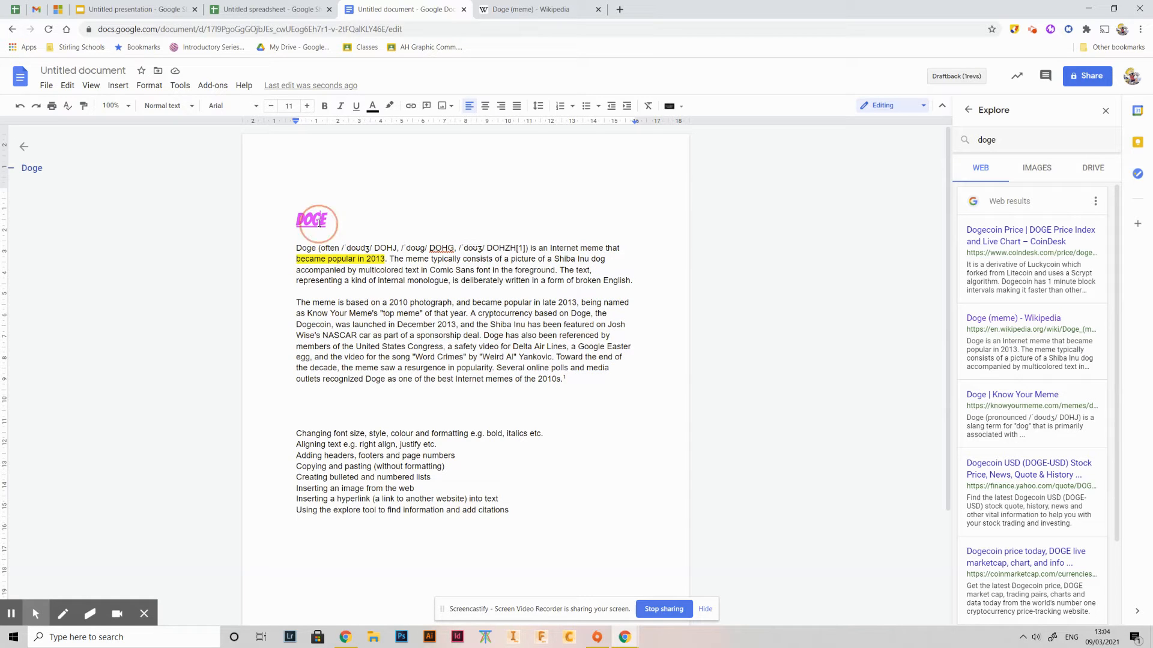
left_click(484, 107)
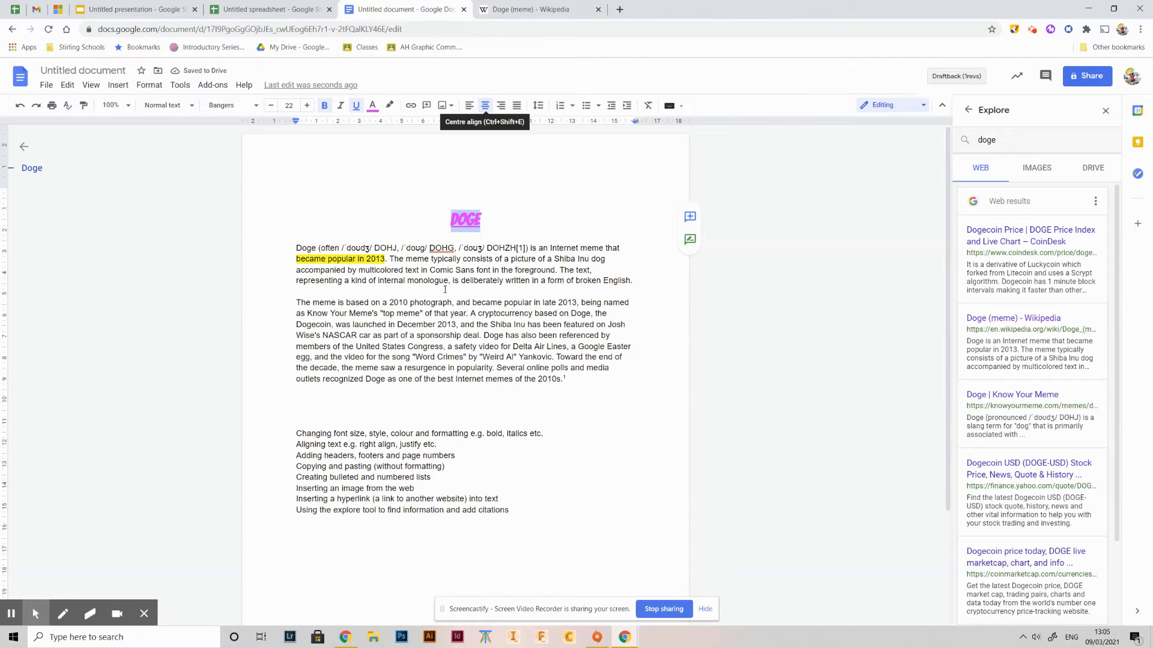
- Justify both body paragraphs below the "Doge" title
left_click_drag(580, 384, 375, 237)
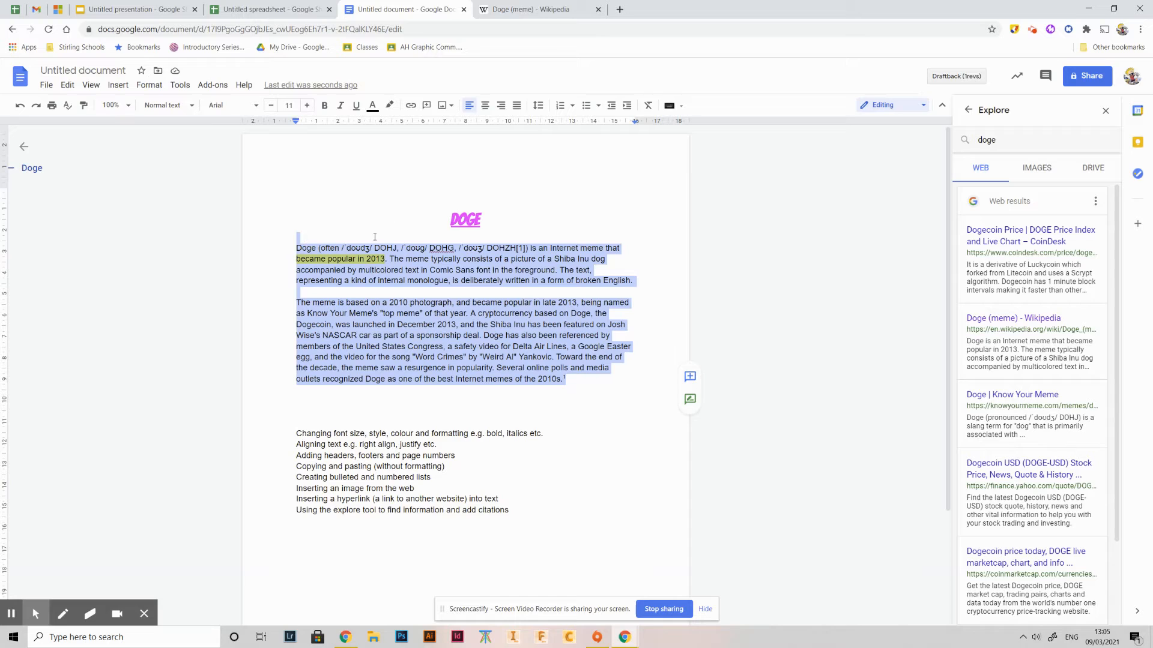
left_click(515, 106)
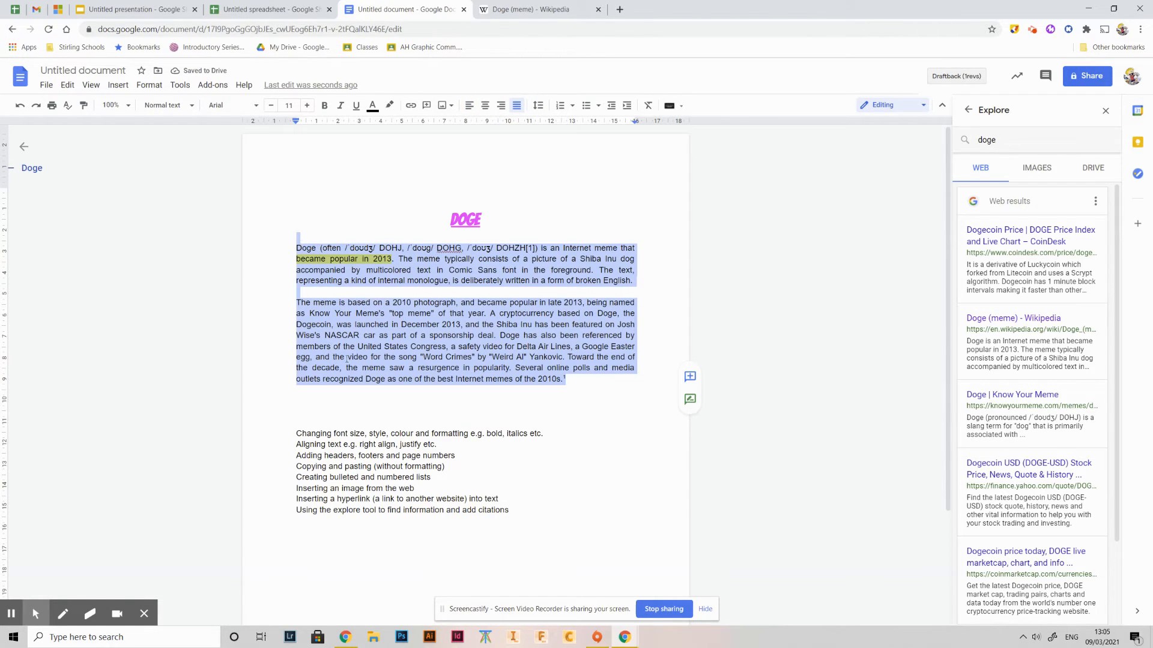
left_click(613, 283)
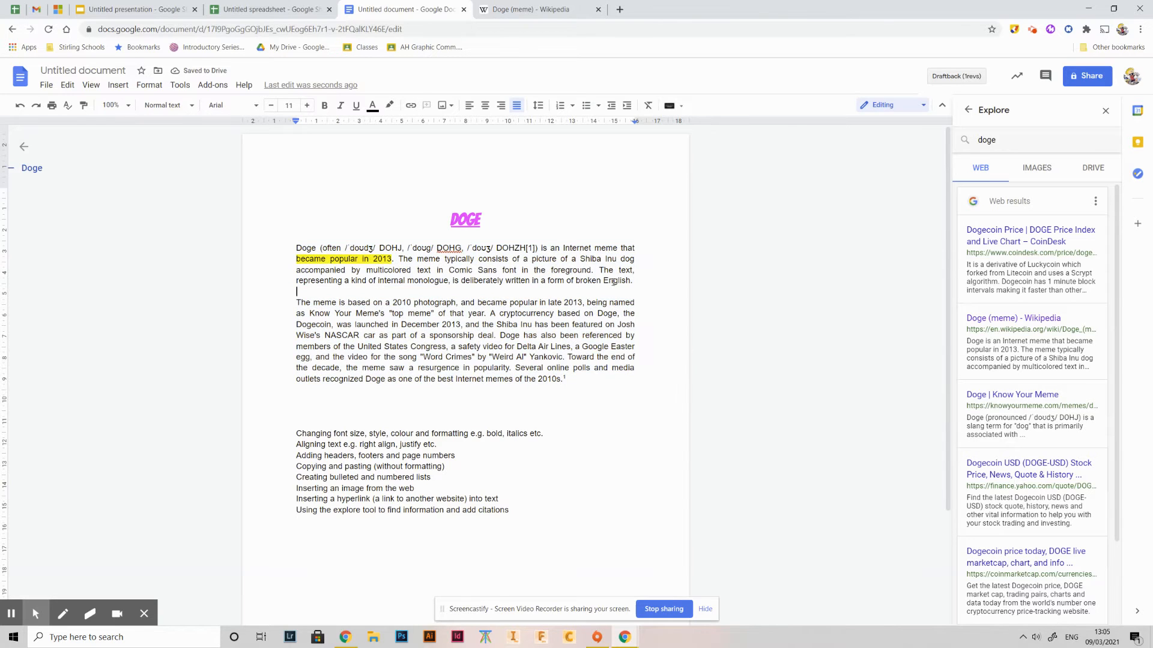
- Try left alignment on the first body paragraph and right alignment on the second
left_click_drag(633, 282, 186, 252)
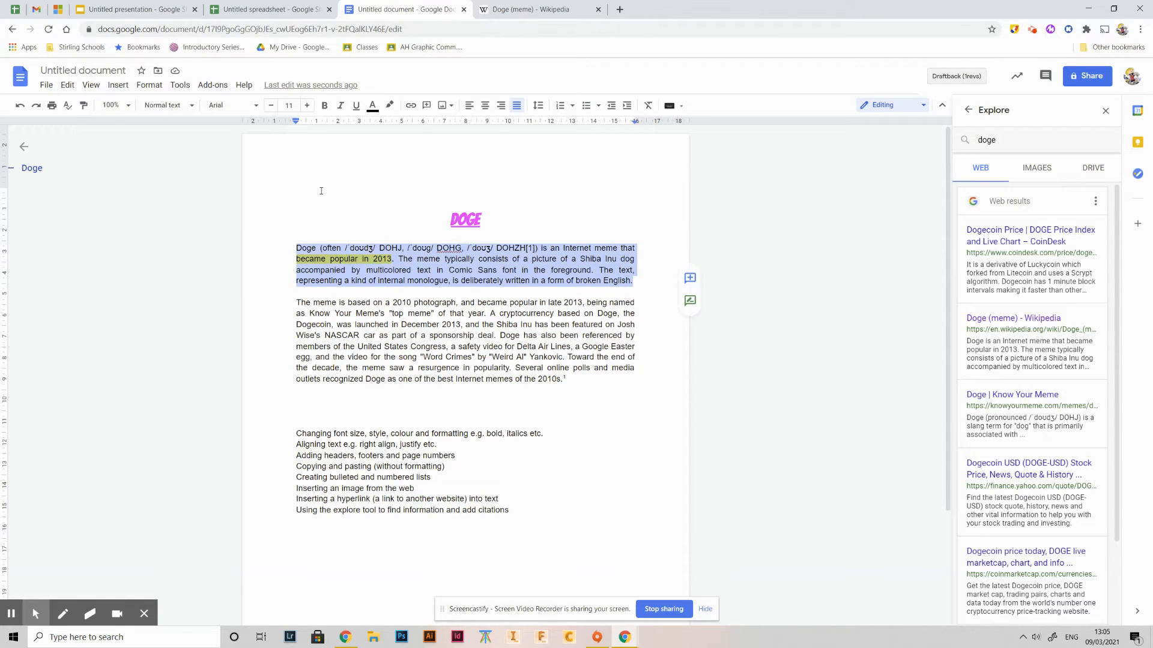
left_click(469, 108)
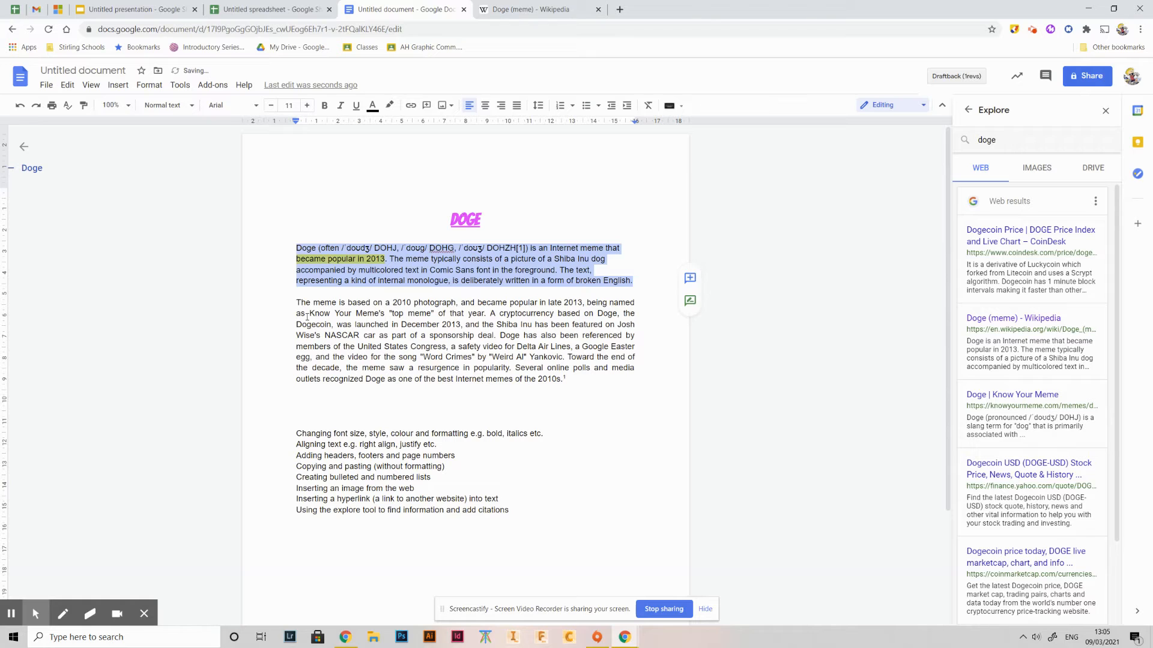
left_click_drag(288, 300, 600, 381)
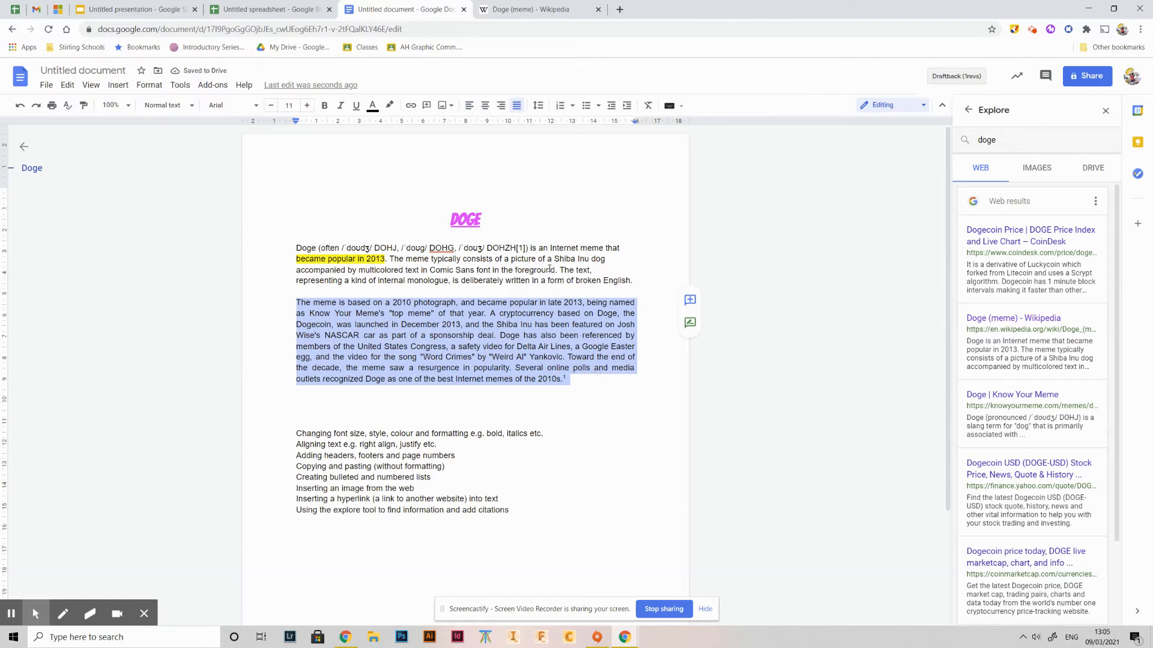
left_click(500, 105)
left_click(543, 295)
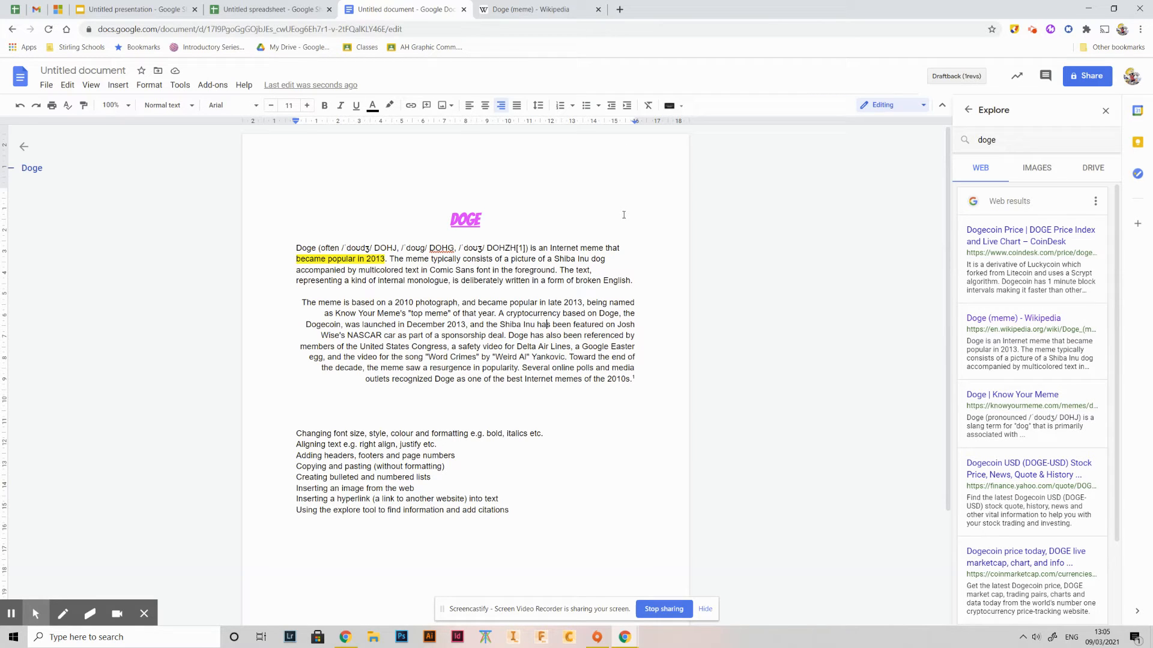
- Undo the last two alignment changes on the body paragraphs
key("ctrl+z")
key("ctrl+z")
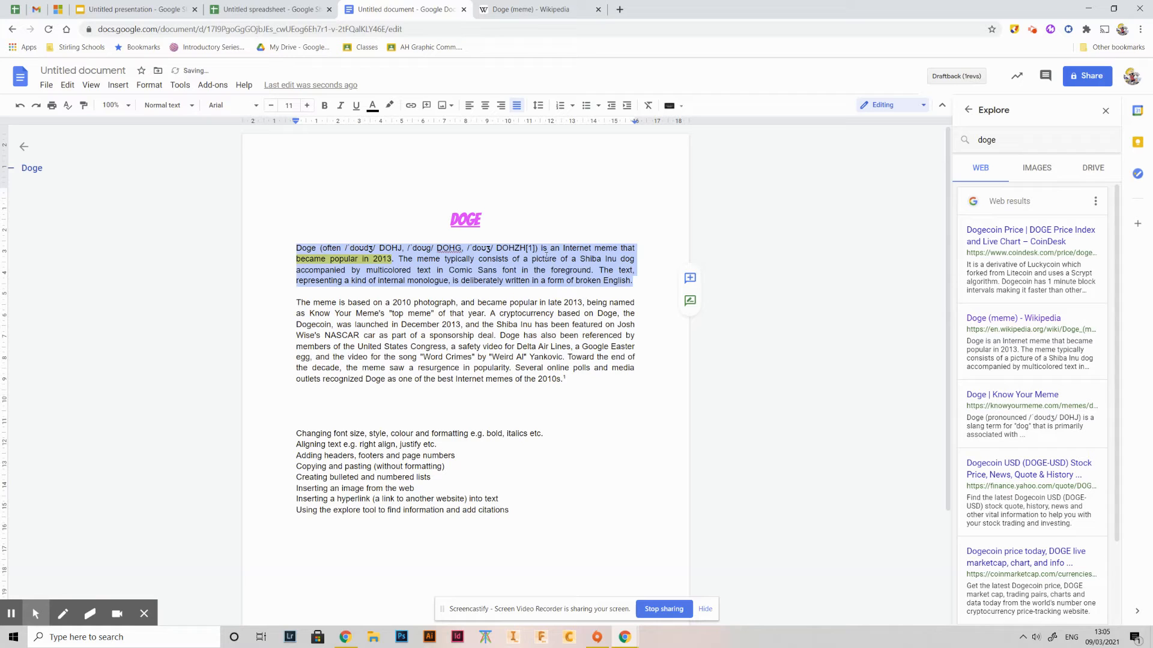
left_click(536, 340)
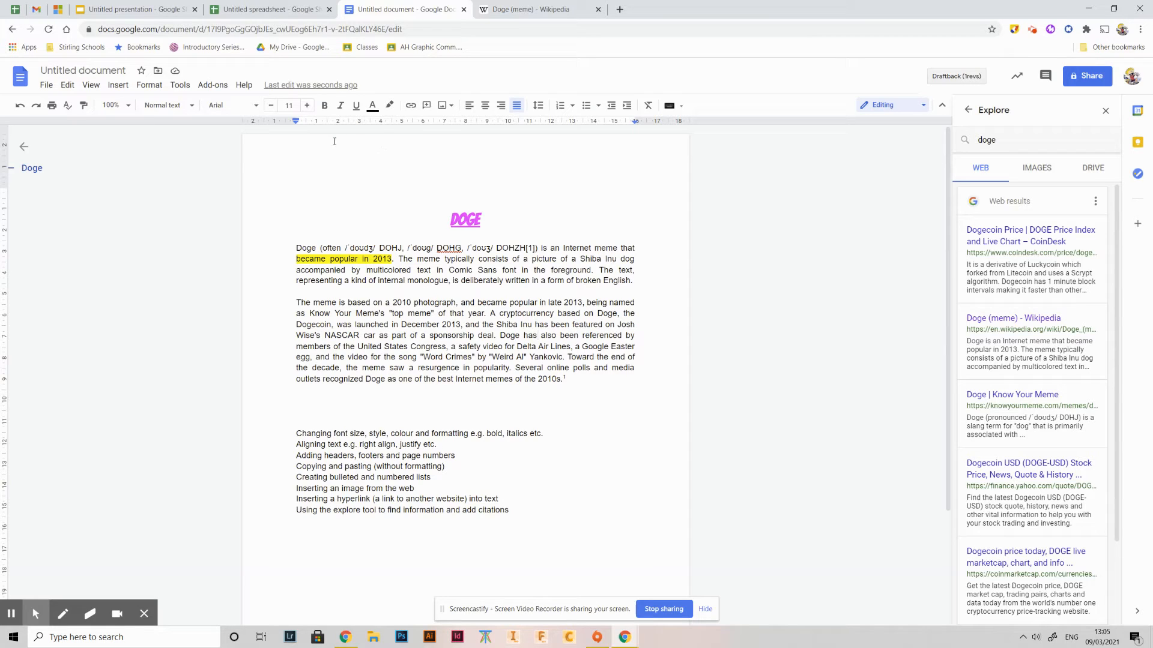
- Add the page header text "Doge article 09/03" and return to the document body
double_click(382, 145)
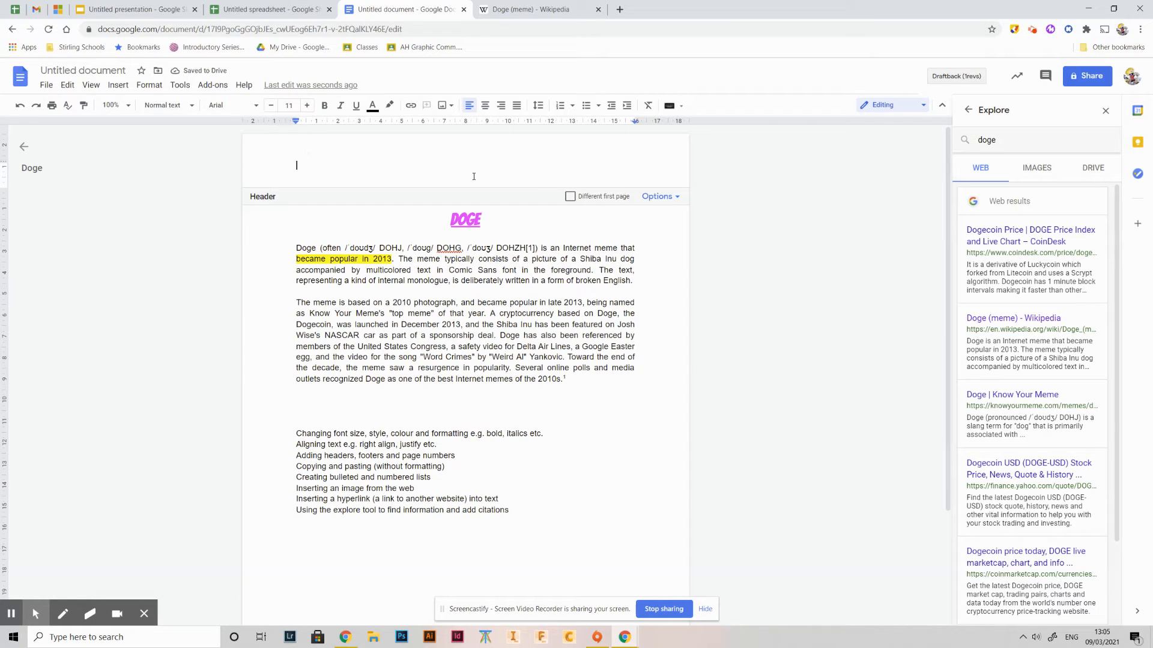
type("Doge article 09/03")
left_click(421, 313)
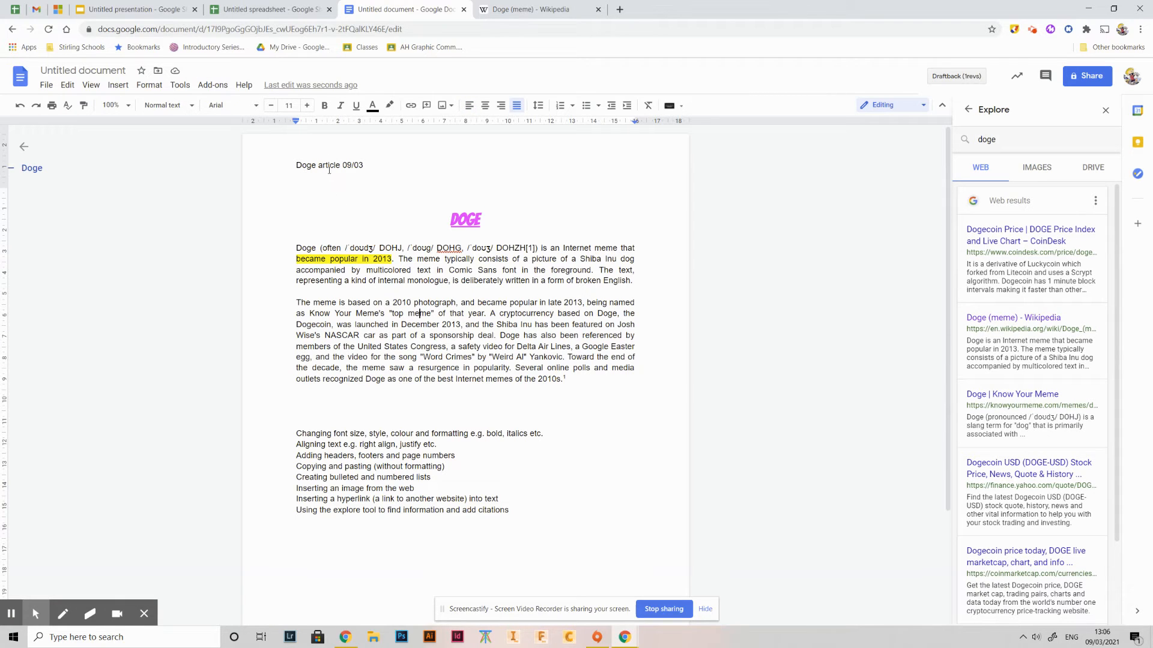
scroll(368, 268, "down", 3)
scroll(378, 319, "up", 3)
left_click(48, 85)
mouse_move(62, 89)
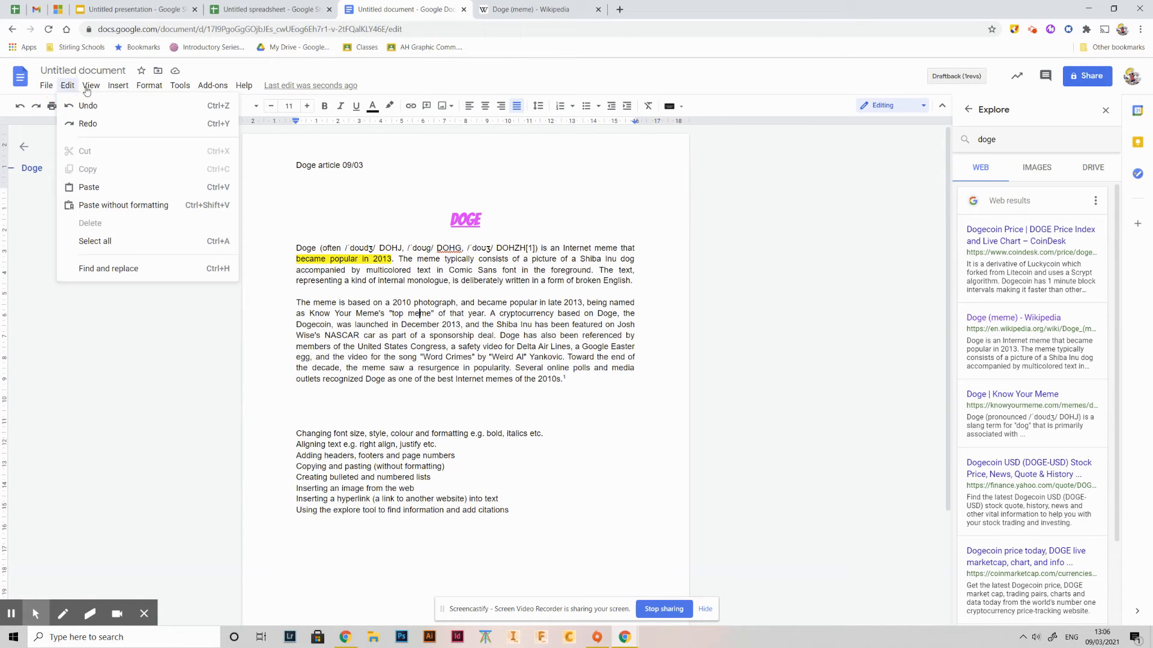
left_click(398, 223)
- Add a blank line below the skills list at the end of the document and insert a page break there
scroll(456, 537, "down", 3)
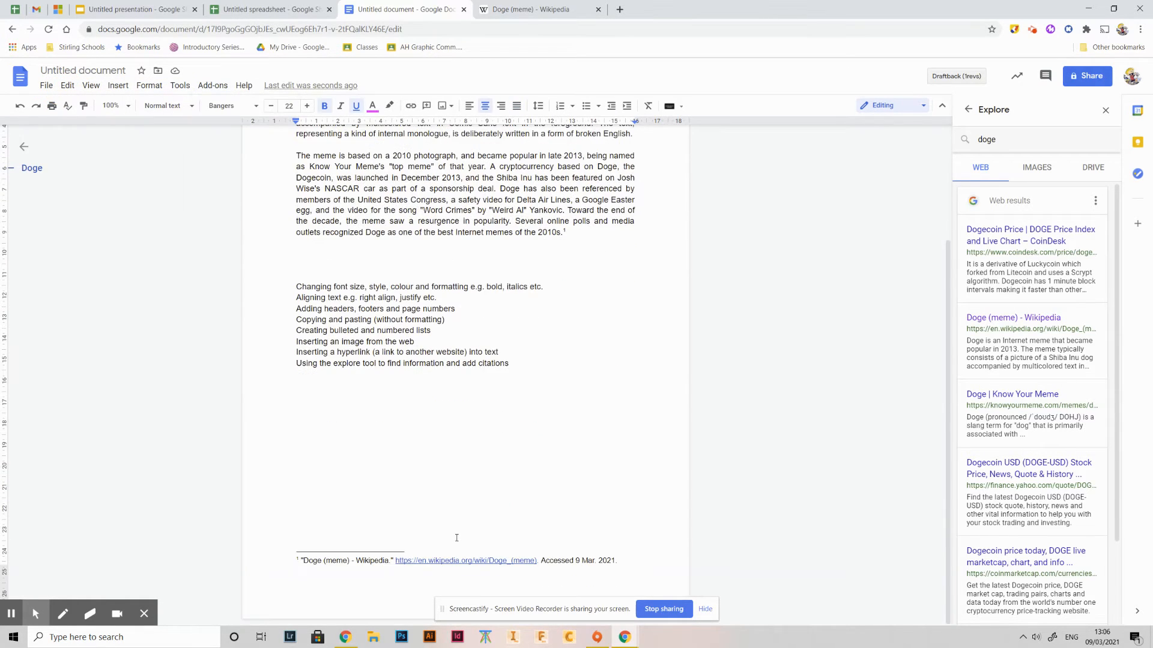
left_click(622, 522)
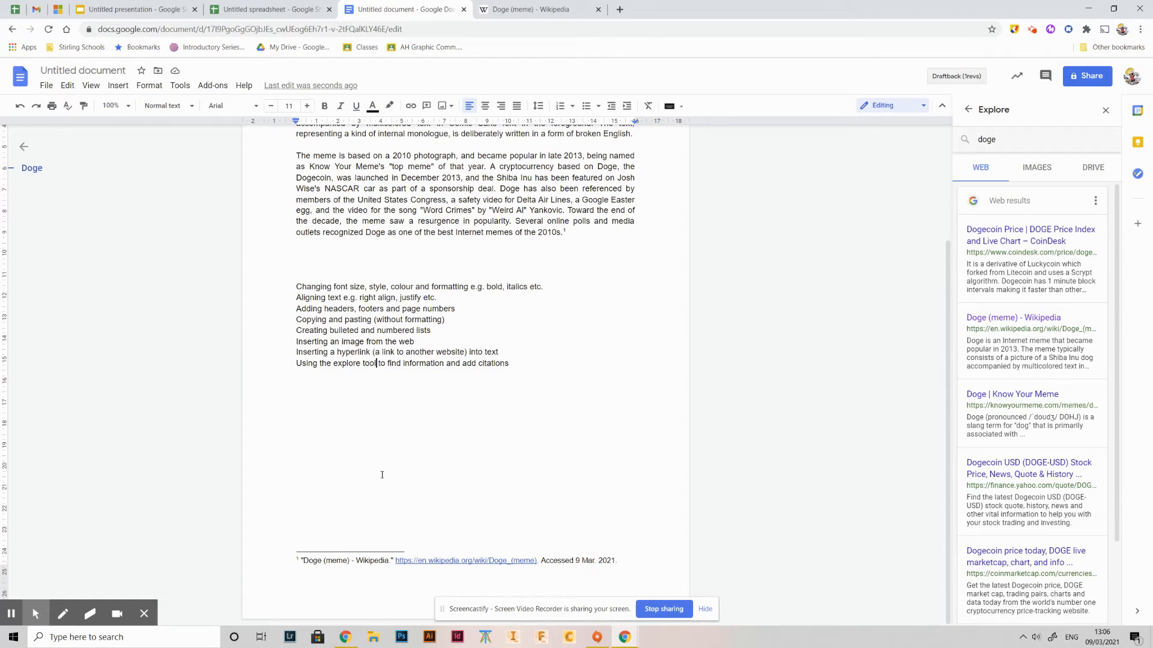
left_click(623, 377)
key("Return")
left_click(118, 85)
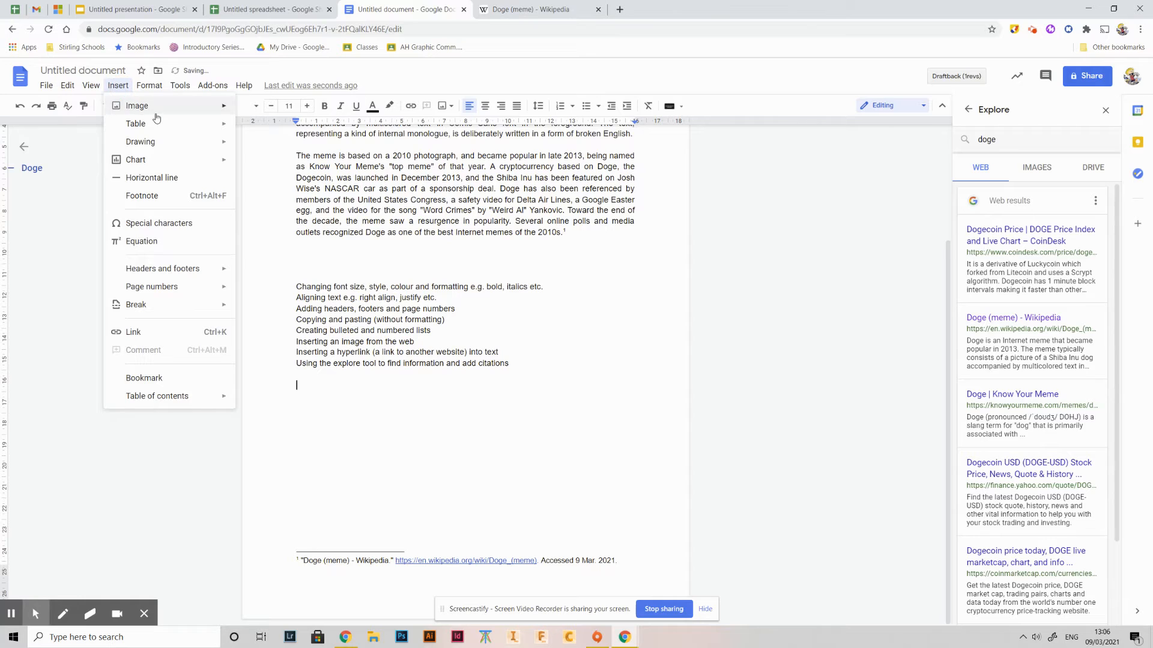
mouse_move(189, 307)
left_click(264, 306)
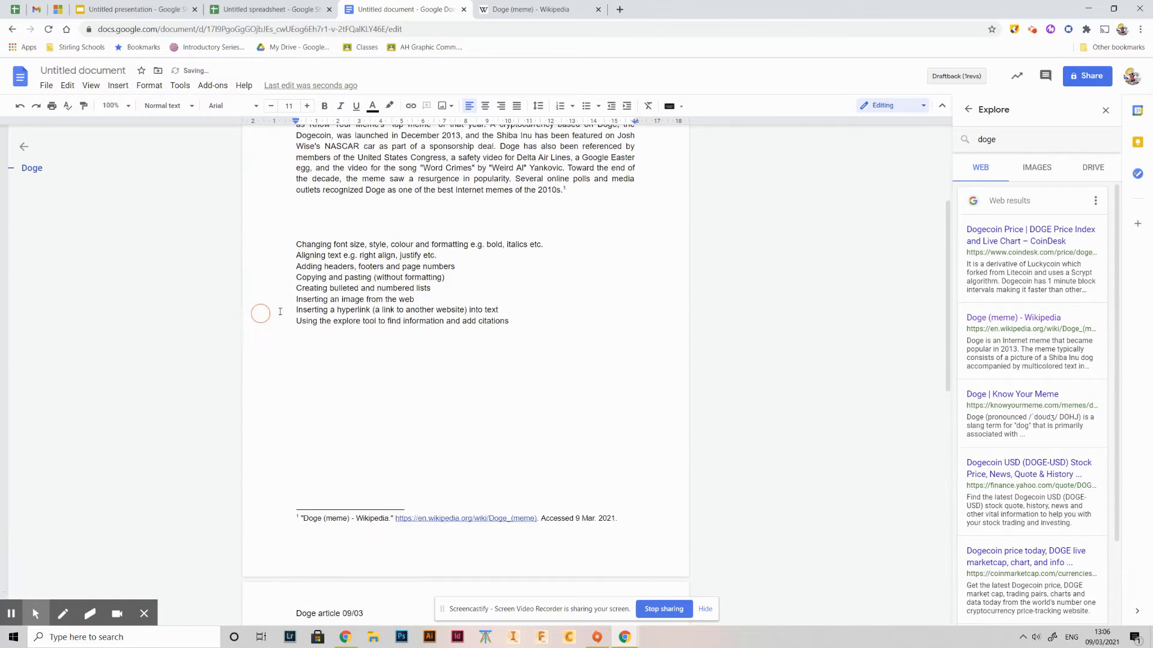
scroll(305, 397, "down", 3)
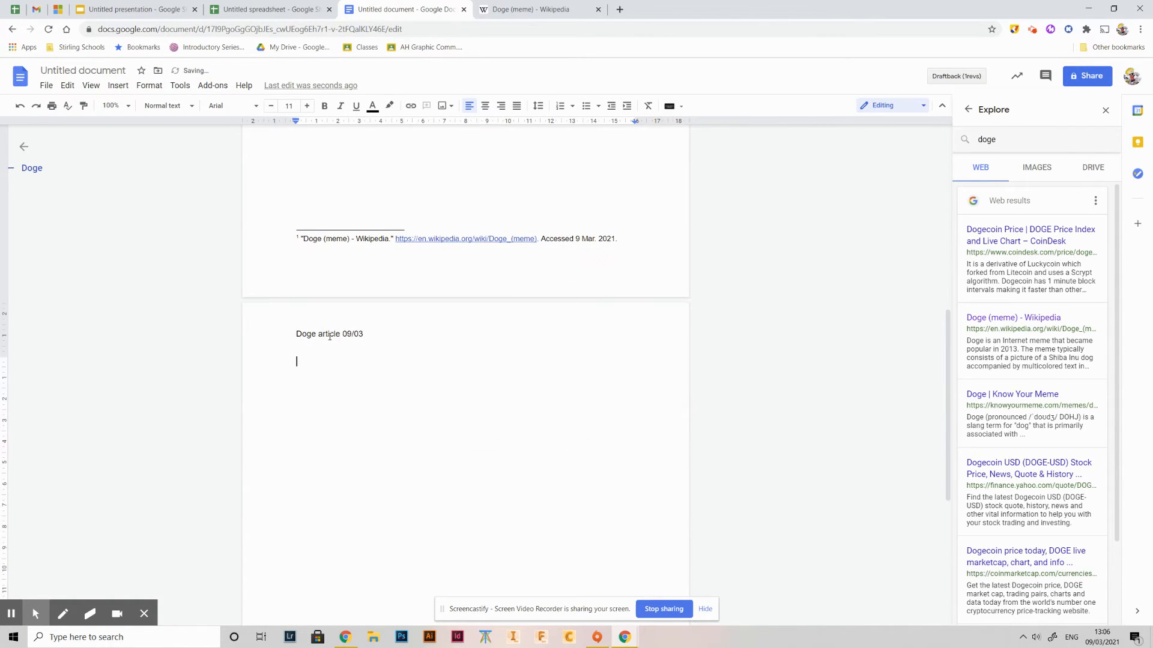
- Compare the header on both pages and remove the added page break
scroll(351, 359, "up", 13)
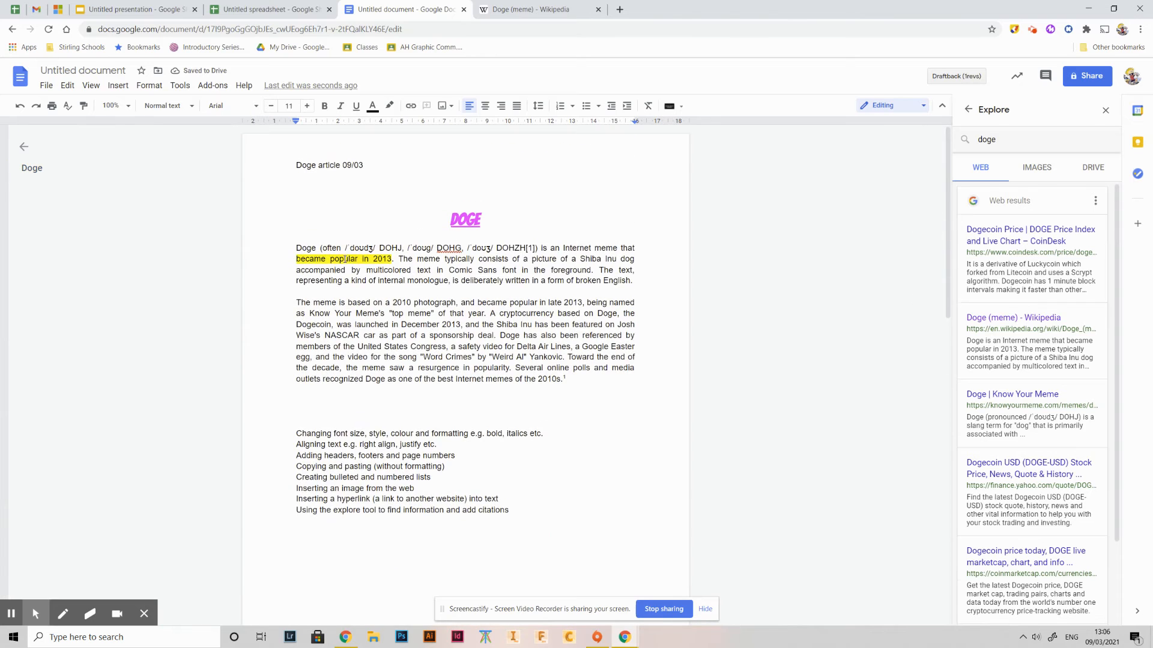
scroll(330, 210, "down", 8)
scroll(314, 411, "up", 4)
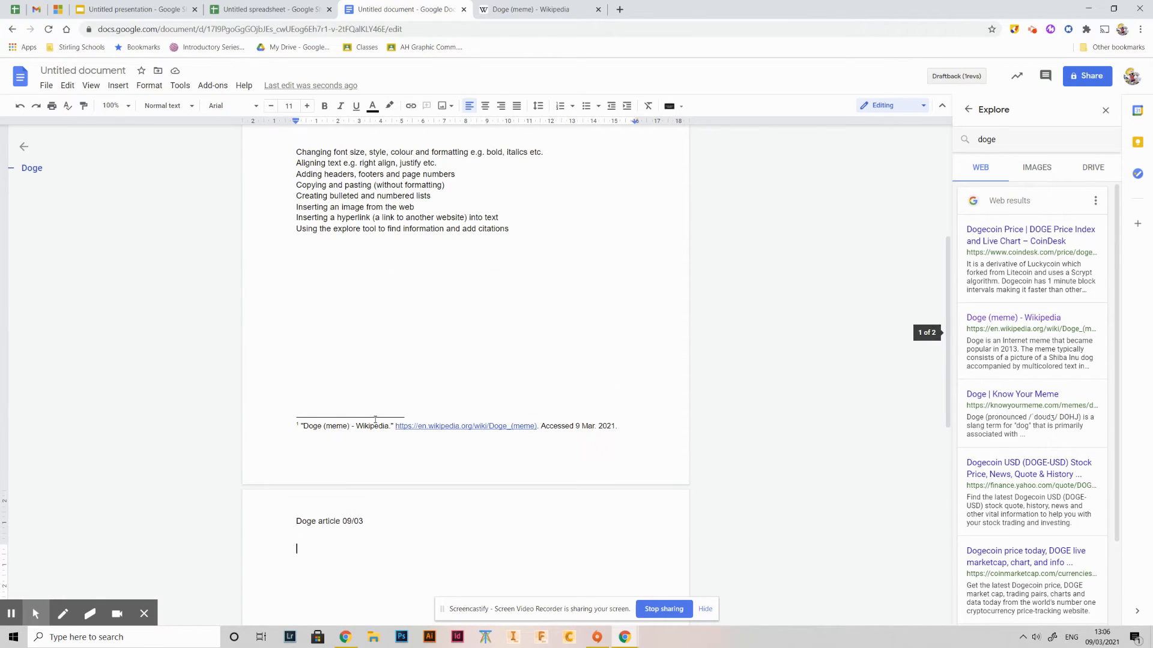
key("BackSpace")
scroll(340, 360, "up", 2)
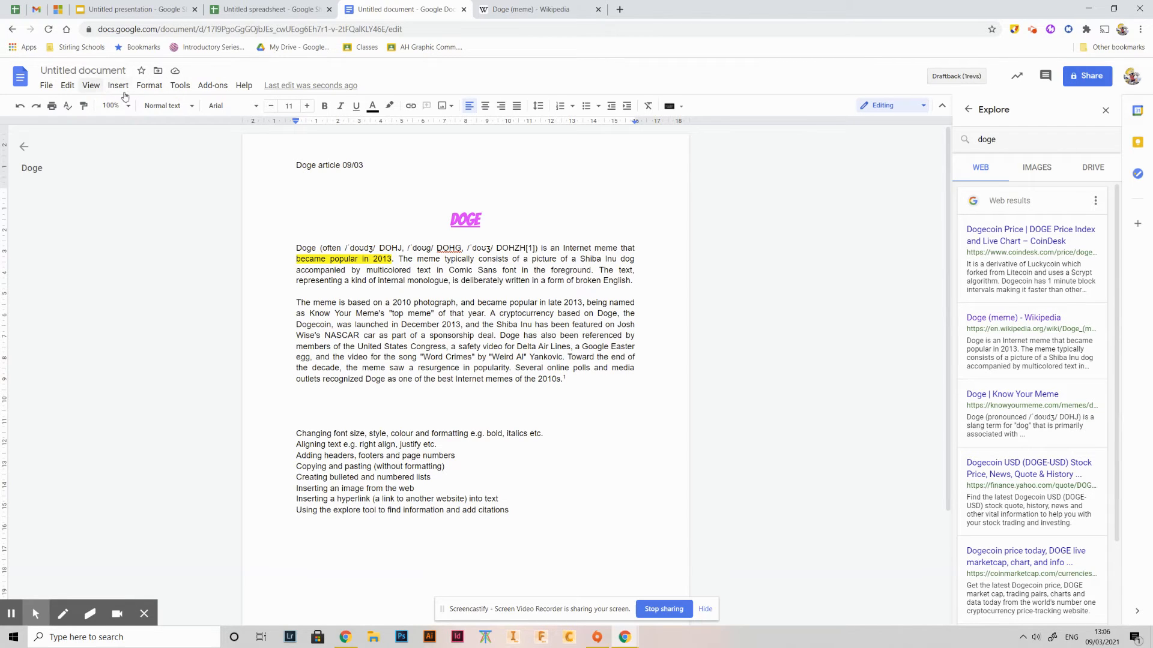
- Open the page footer for editing, view its options and return to the document body
scroll(415, 503, "down", 2)
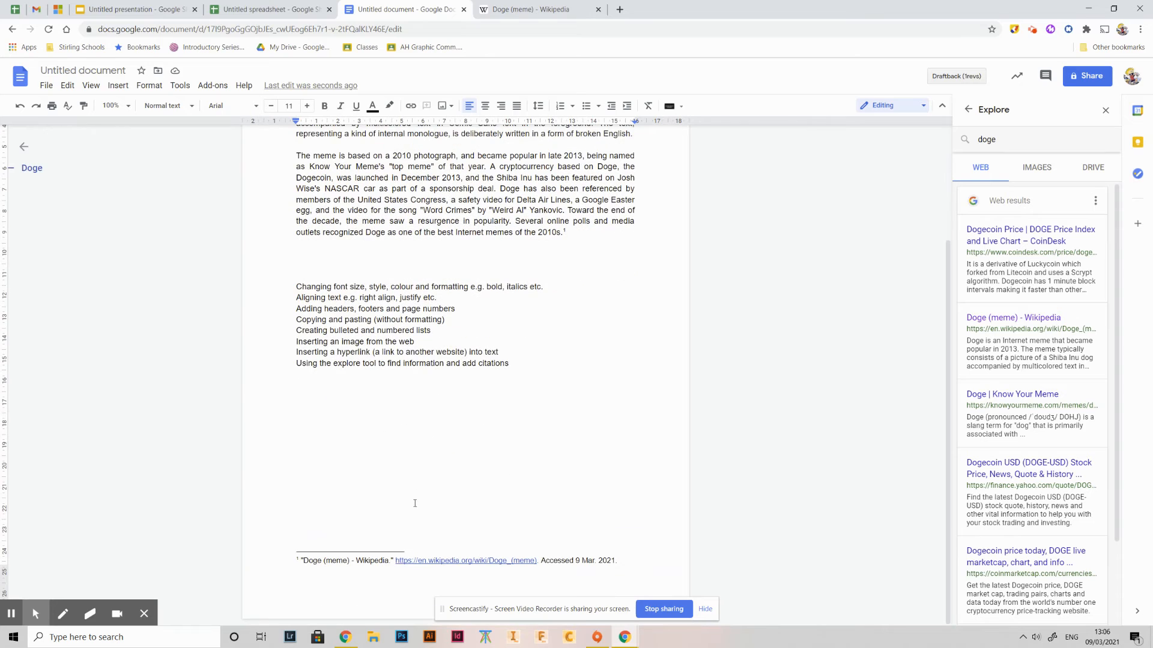
double_click(309, 598)
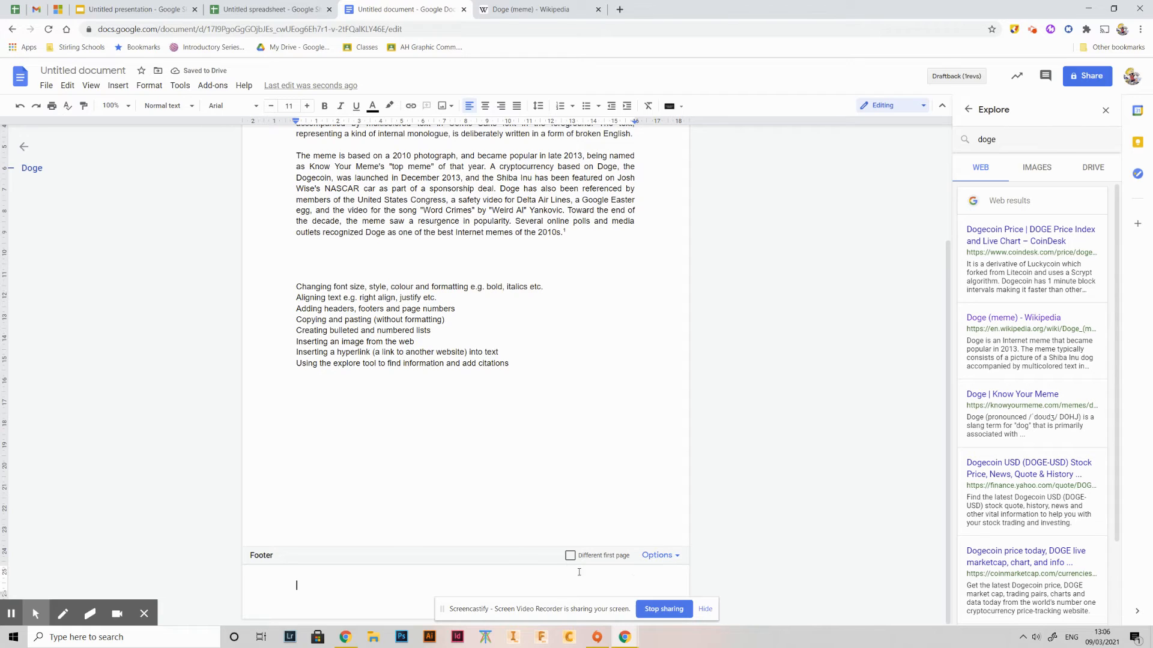
left_click(660, 558)
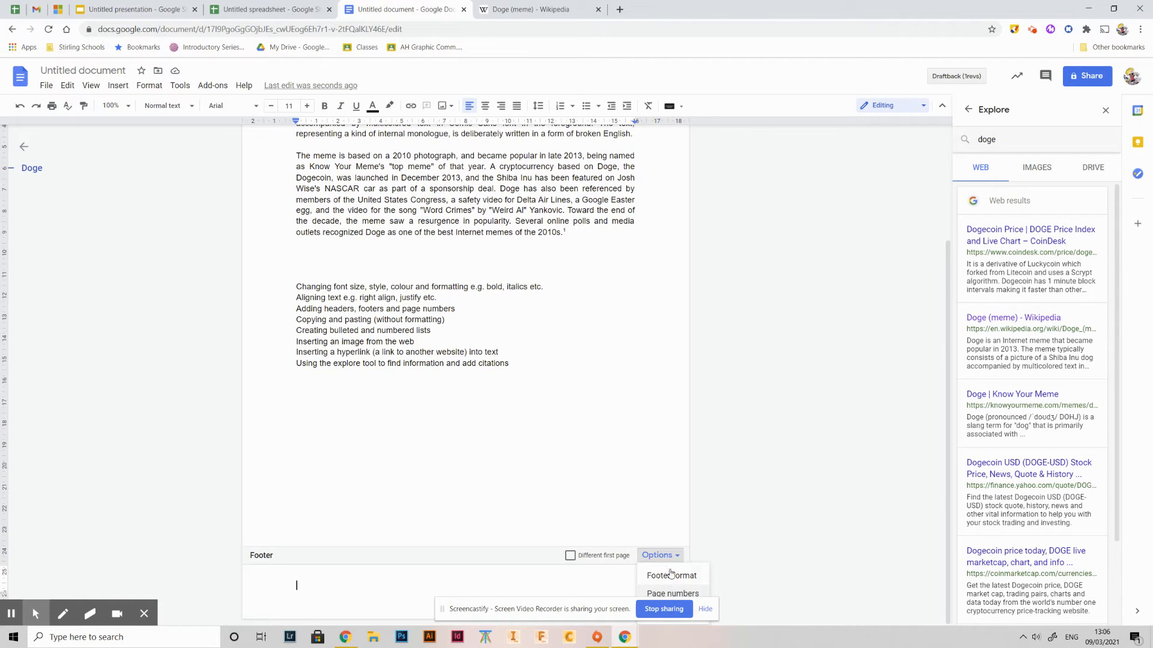
left_click(437, 577)
left_click(432, 516)
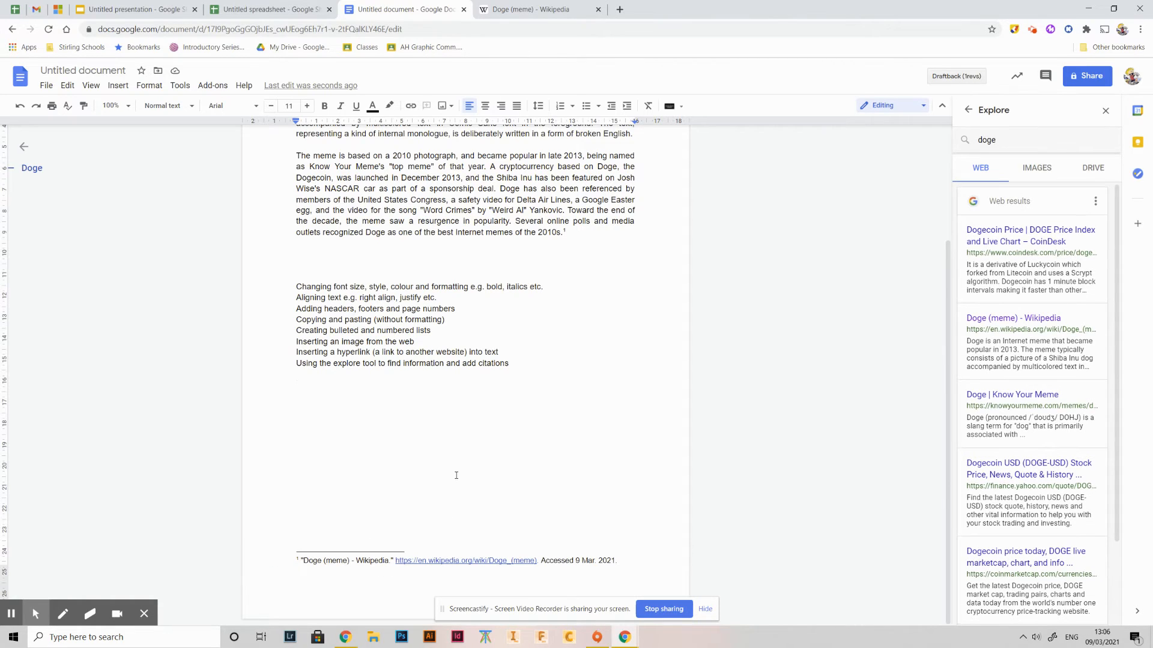
- Insert page numbers in the upper-right corner of every page header and return to the document body
left_click(115, 87)
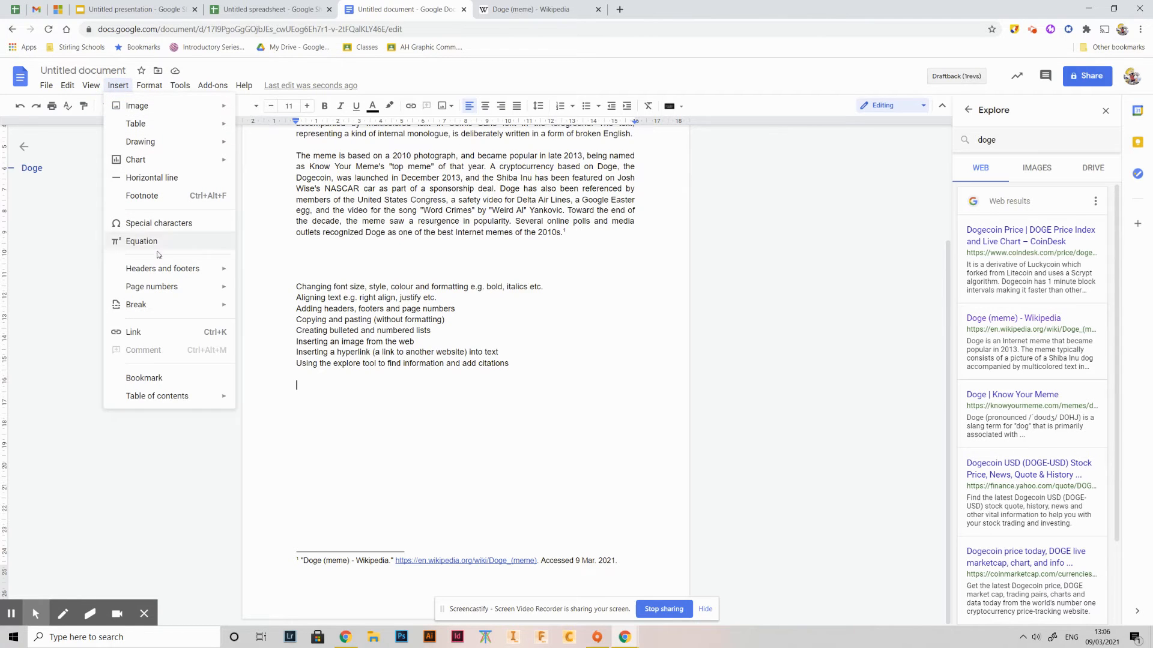
mouse_move(195, 270)
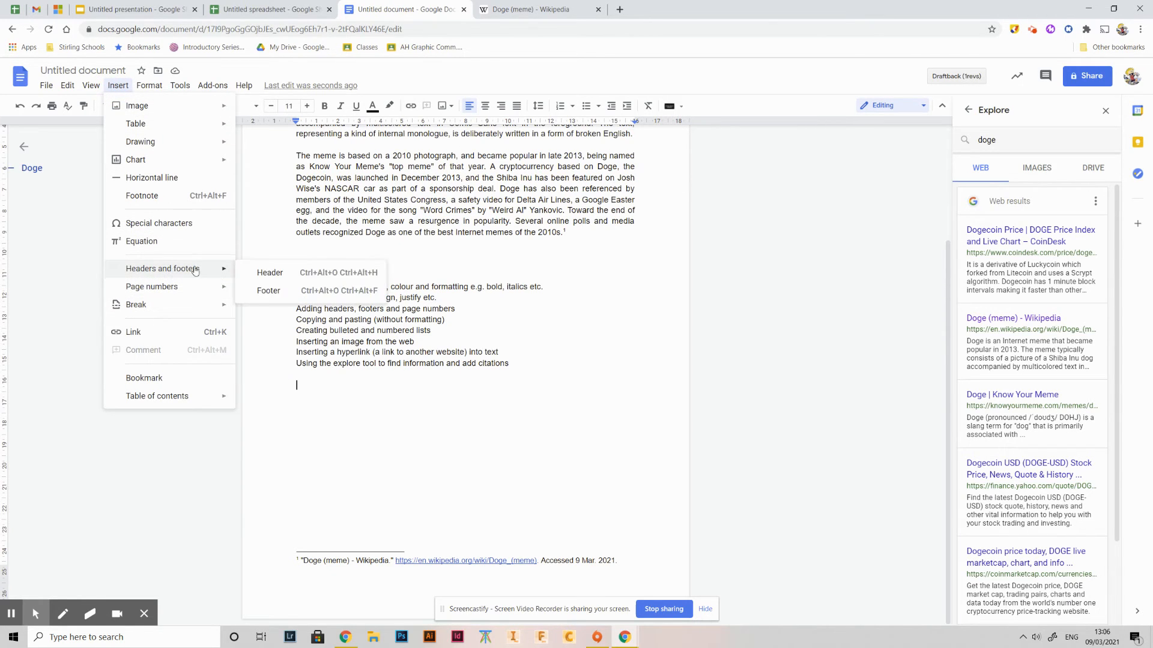
mouse_move(232, 289)
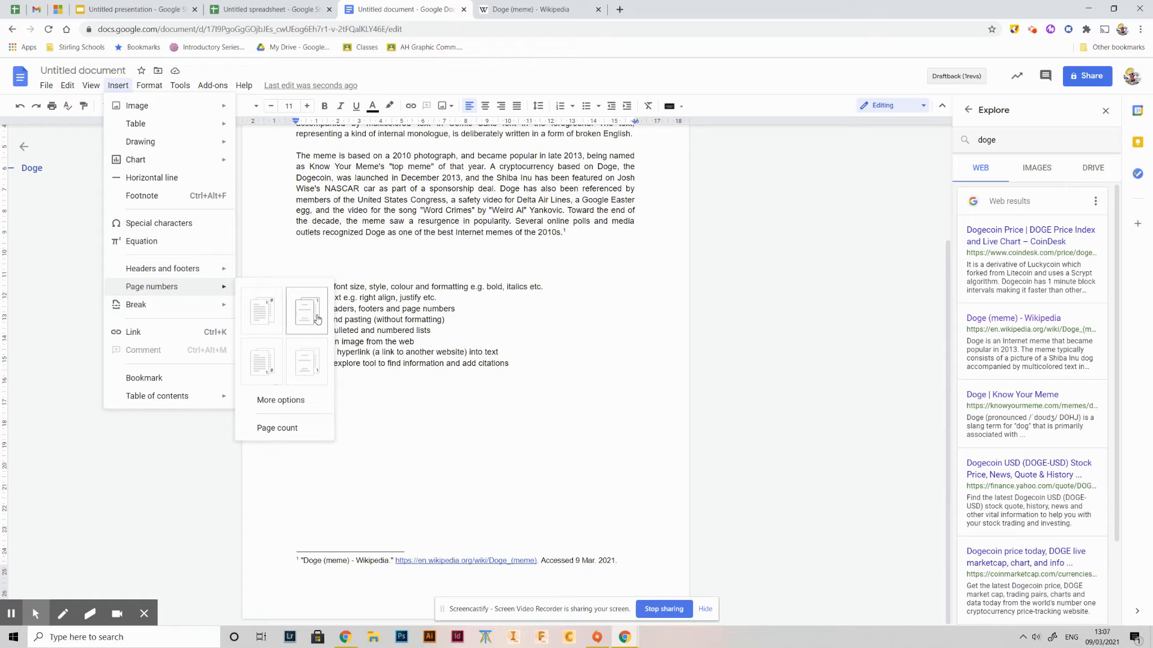
left_click(266, 308)
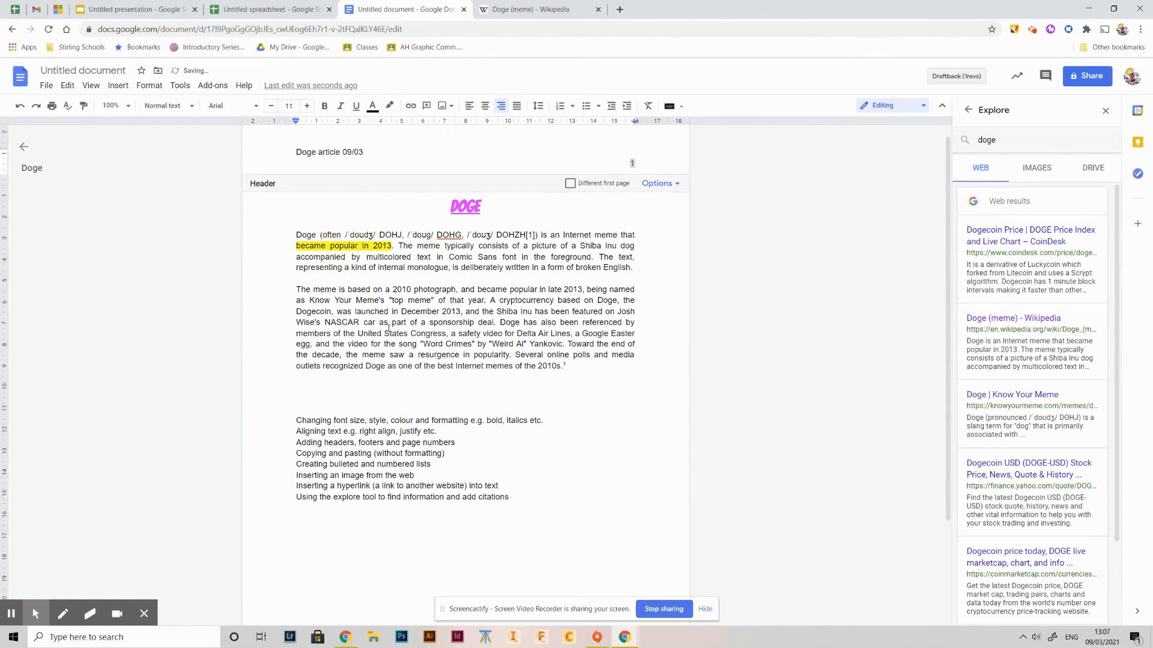
left_click(661, 301)
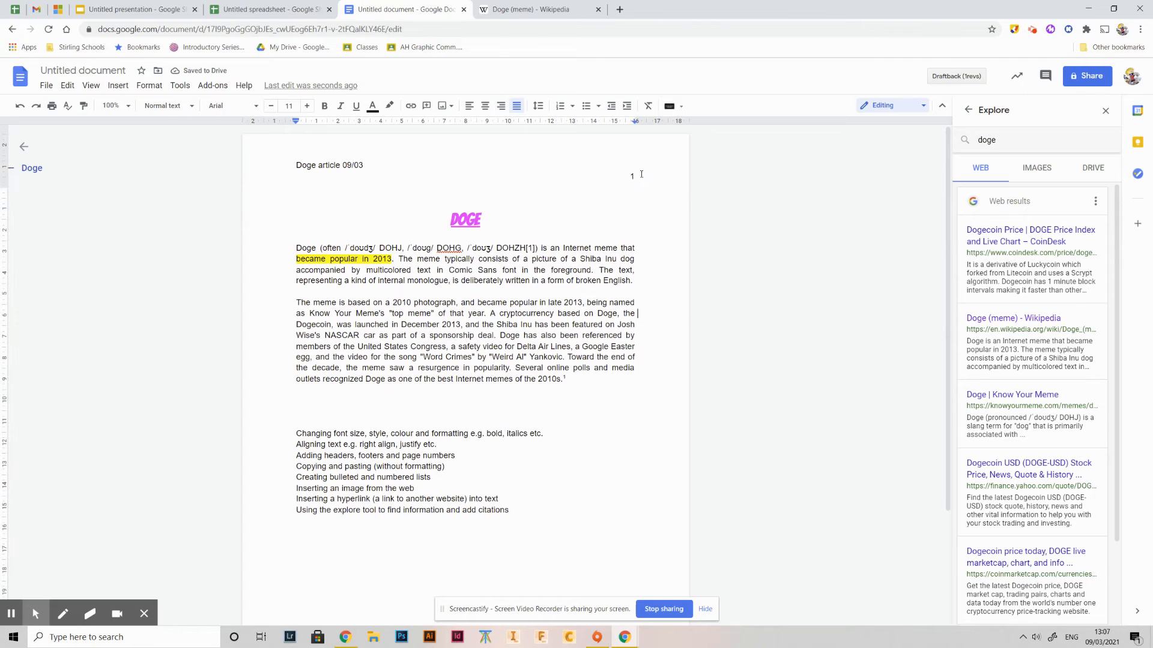
- Turn the plain skills lines below the article into a numbered list
key("ctrl+Home")
left_click(414, 477)
left_click_drag(513, 511, 270, 429)
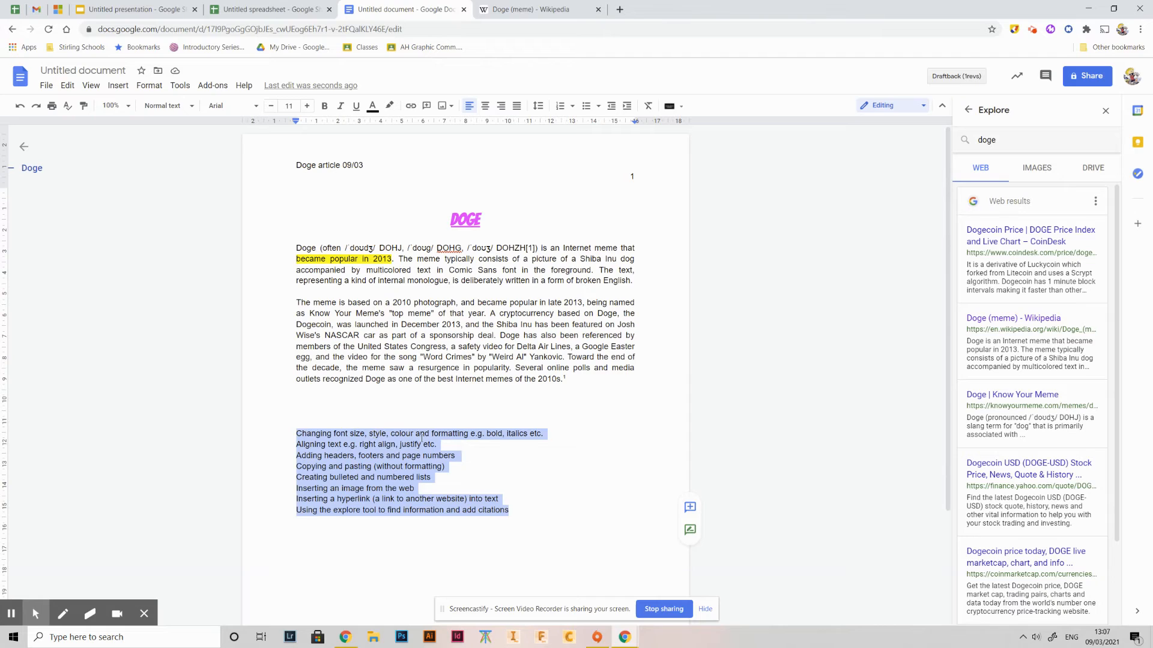
left_click(561, 107)
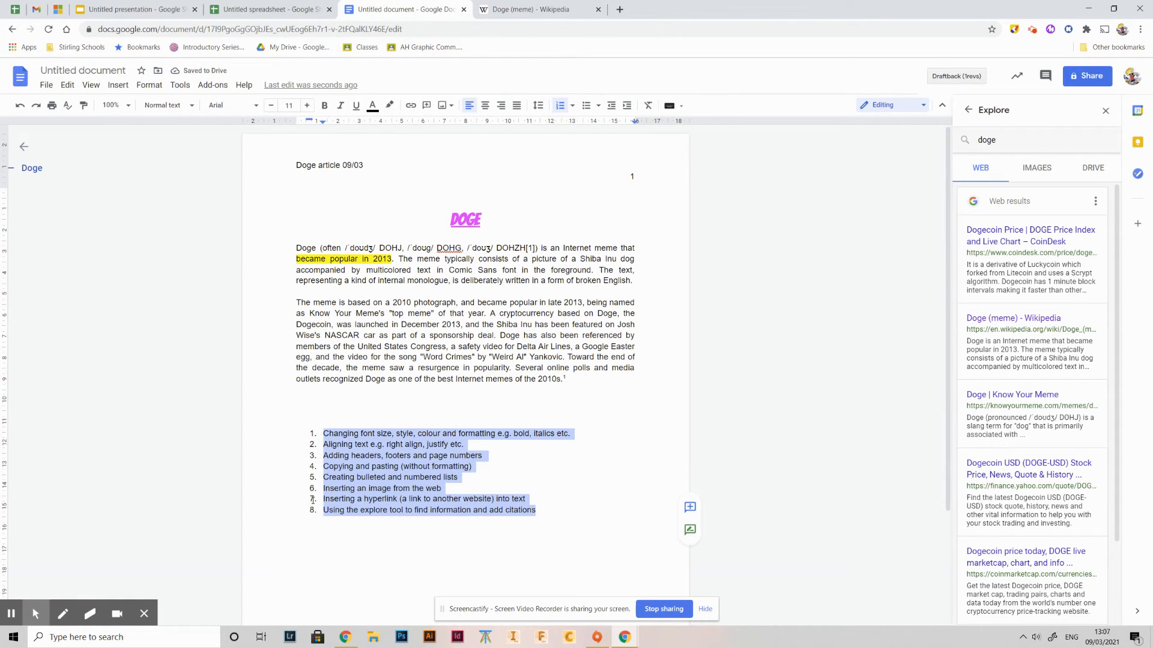
- Add an empty numbered item after the first list entry and remove it
left_click(580, 435)
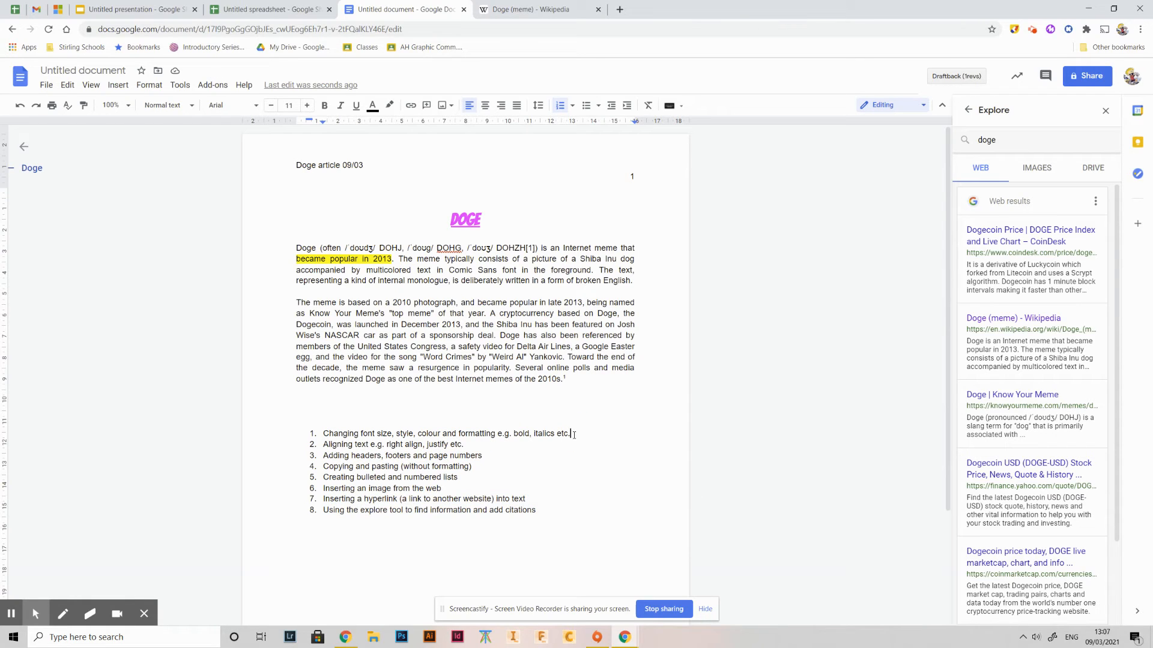
key("Return")
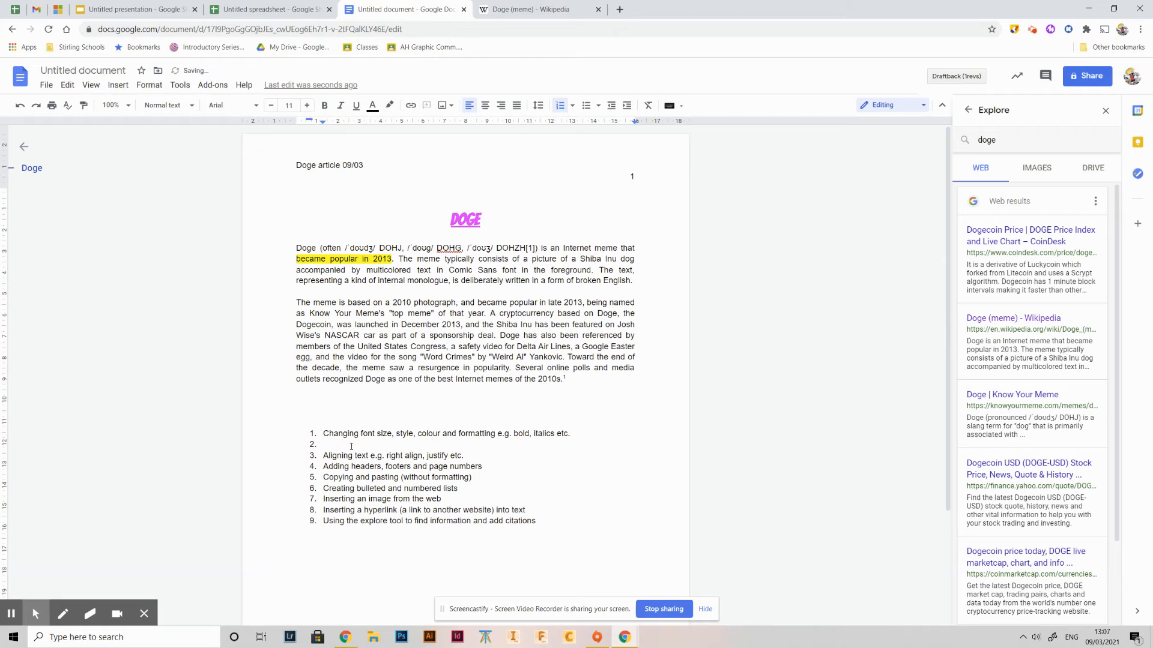
key("BackSpace")
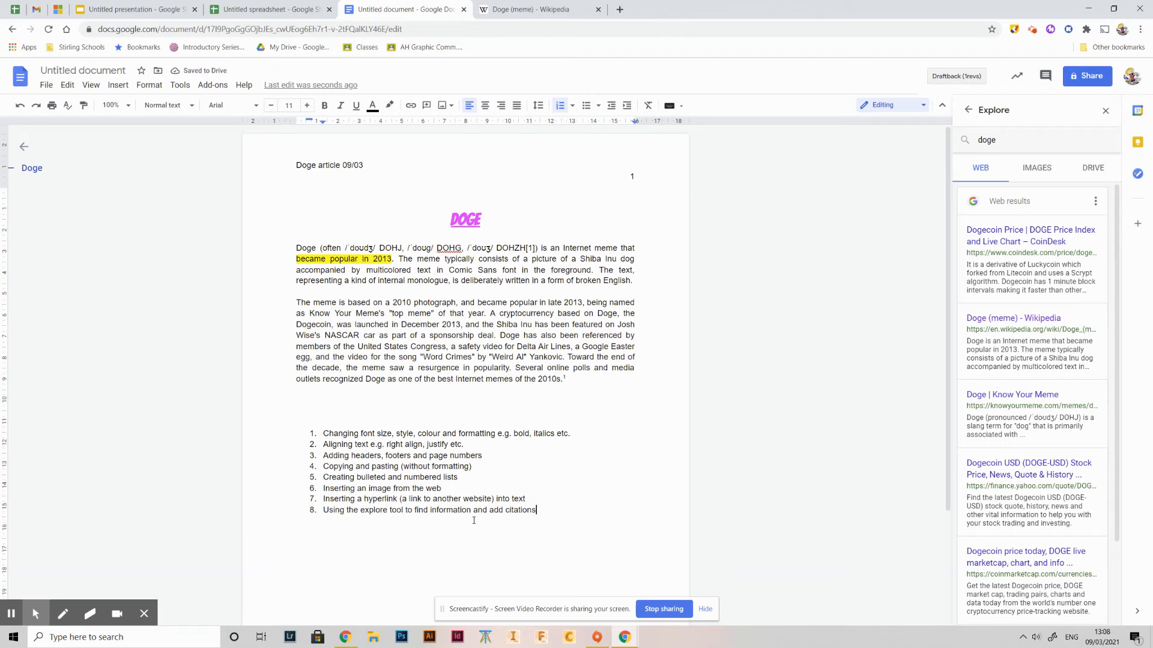
- Add three placeholder items "Wekjwkejfb", "Efwejklfb" and "qwufkuqwbgf" at the end of the numbered list
key("Return")
type("wekjwkejfb")
key("Return")
type("efwejklfb")
key("Return")
type("qwufkuqwbgf")
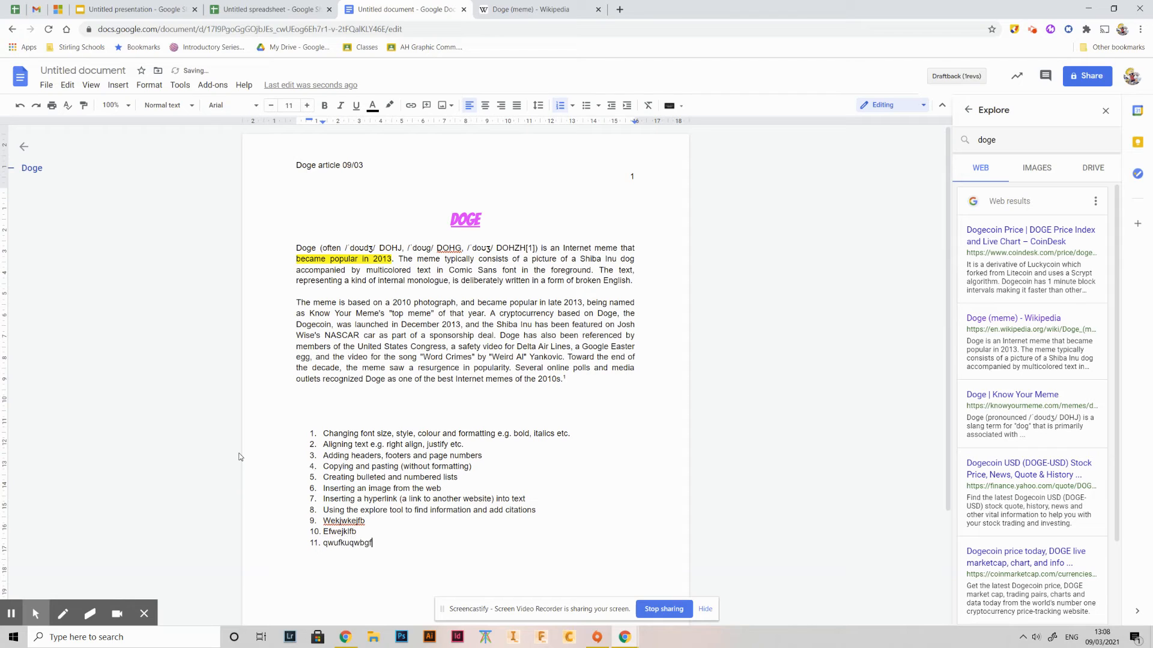
key("Return")
key("BackSpace")
left_click(398, 549)
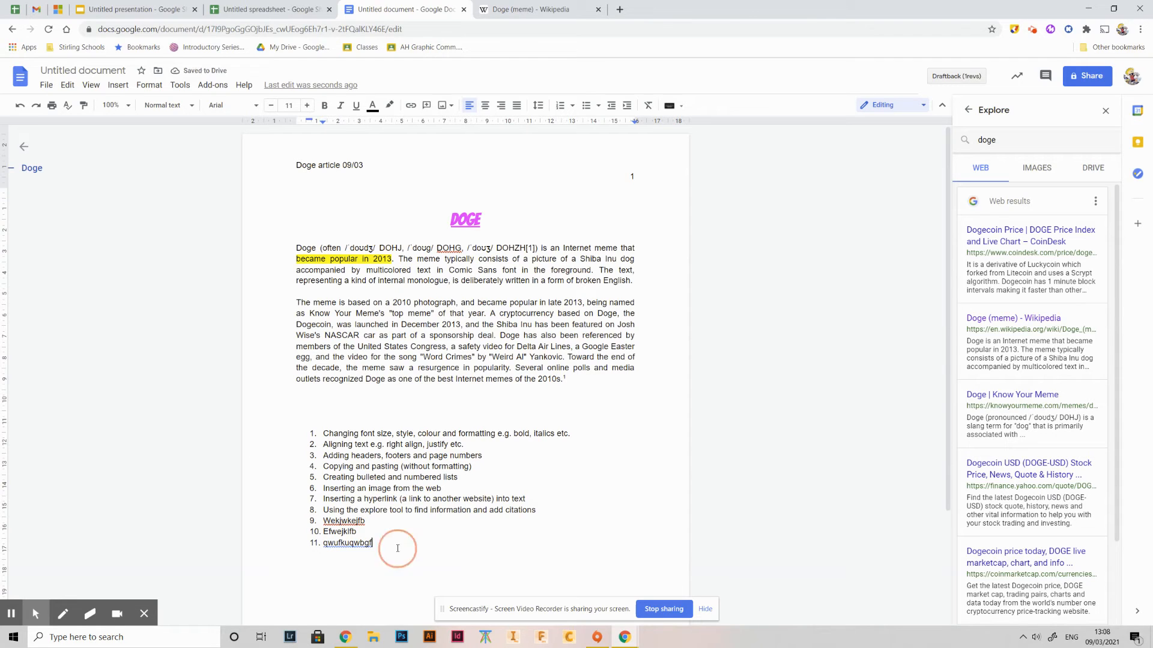
- Switch the whole list between bulleted and numbered formatting, ending with numbers, and view the available numbering styles
left_click(325, 435)
left_click_drag(384, 545, 290, 431)
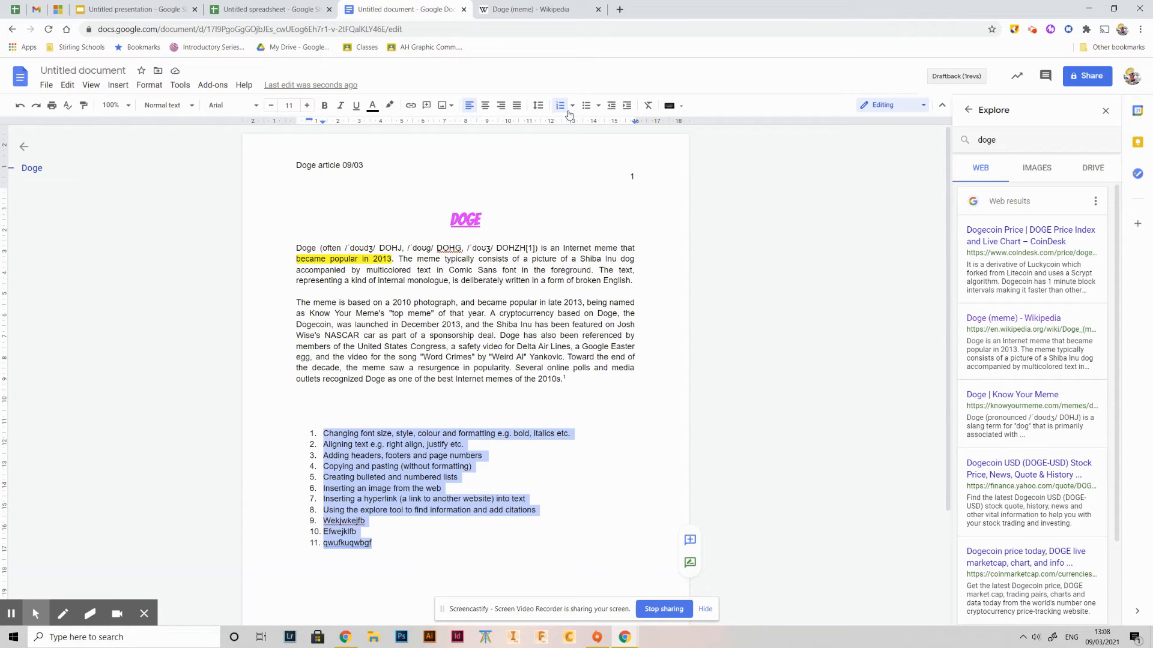
left_click(588, 109)
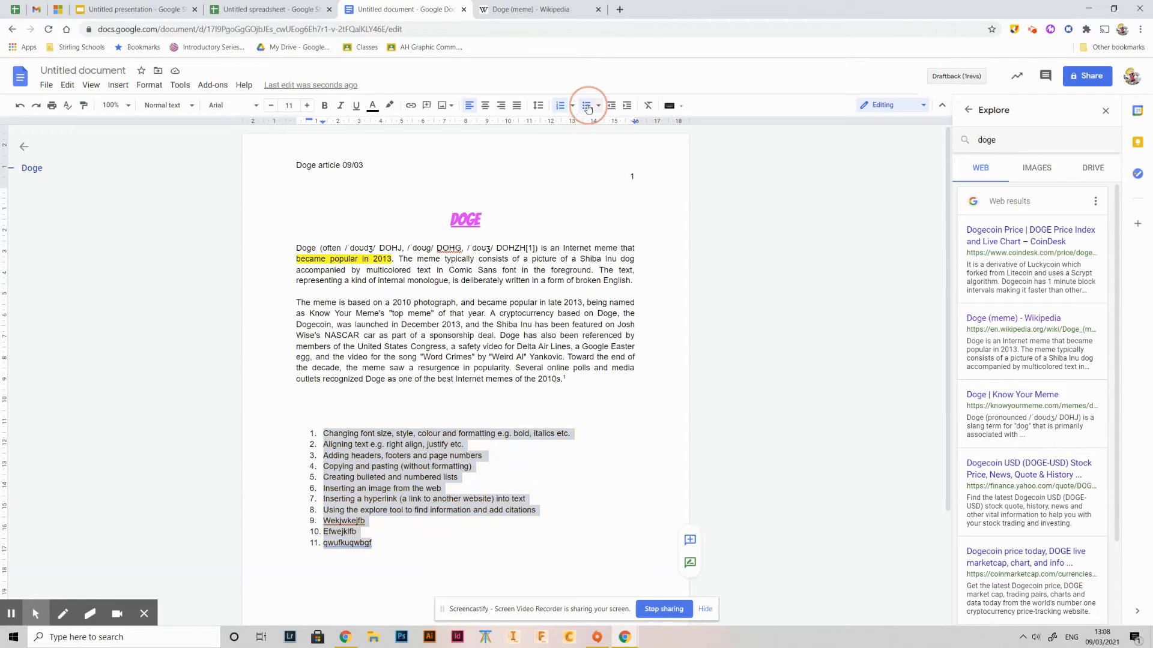
left_click(566, 107)
left_click(585, 108)
left_click(562, 107)
left_click(573, 106)
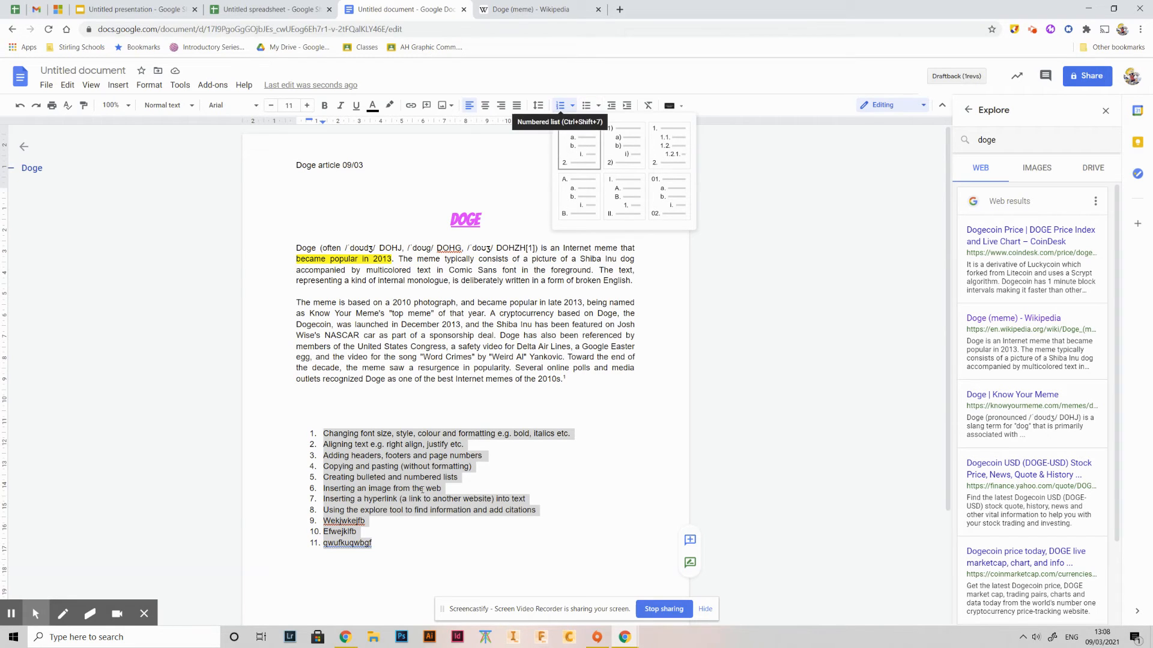
left_click(420, 490)
left_click(322, 445)
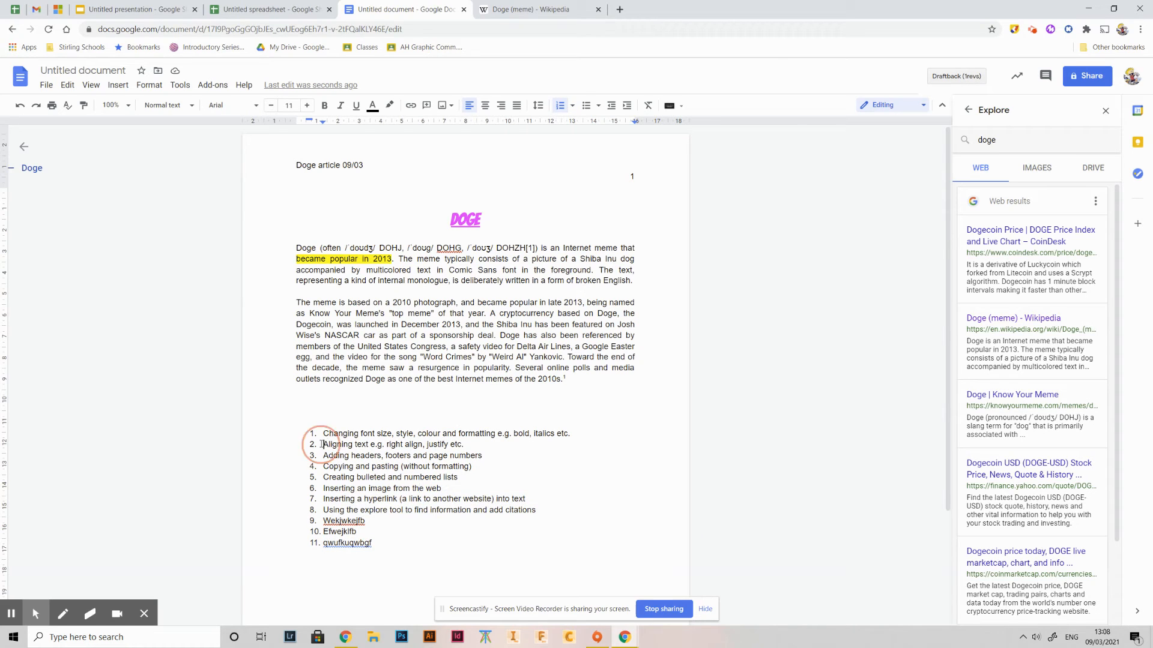
- Add the item "Wevwevbwe" at the end of the numbered list and indent it as a sub-item
left_click(382, 543)
key("Return")
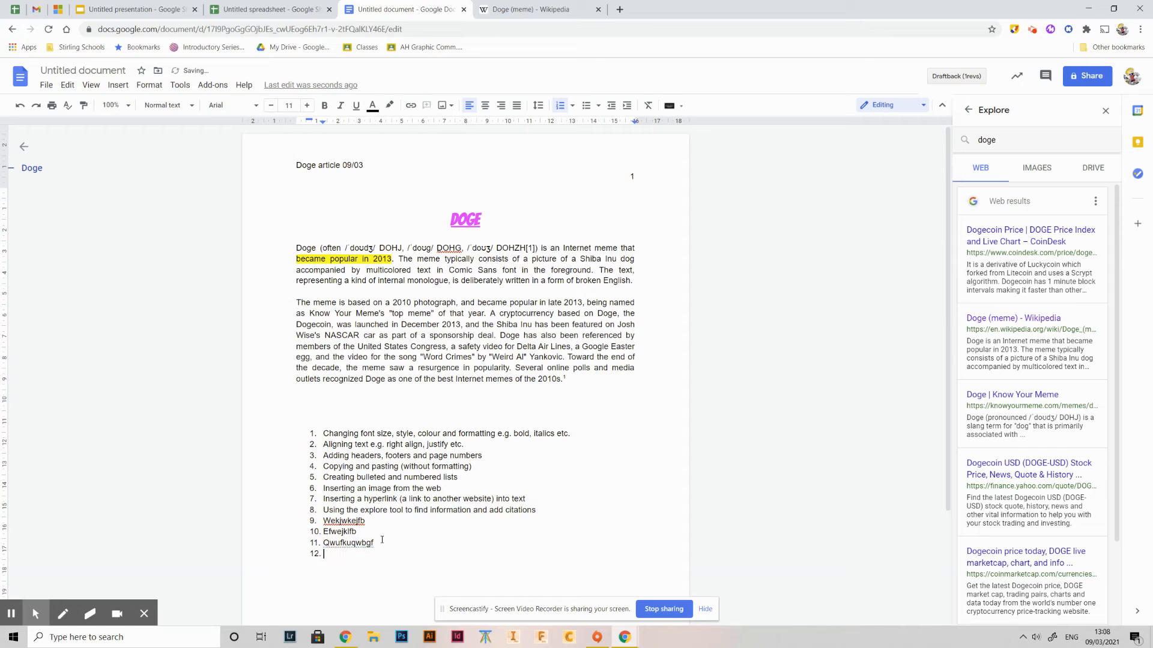
type("wevwevbwe")
left_click(324, 556)
key("Tab")
- Add the sub-items "Qqucuqwghcu" and "Oquwho", followed by the third-level entry "dcqhcoiqweh"
key("Return")
type("Qqucuqwghcu")
key("Return")
type("Oquwho")
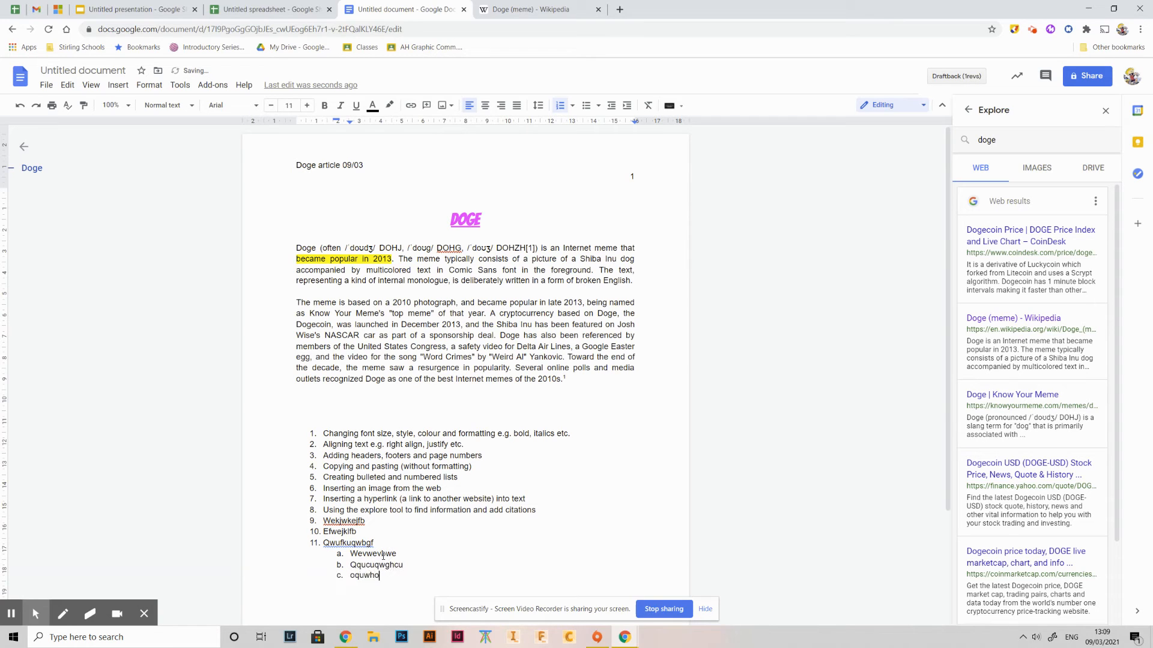
key("Return")
type("dcqhcoiqweh")
- Try decreasing and increasing the indent of the "Wevwevbwe" item, and restore it to the second list level
scroll(381, 545, "down", 1)
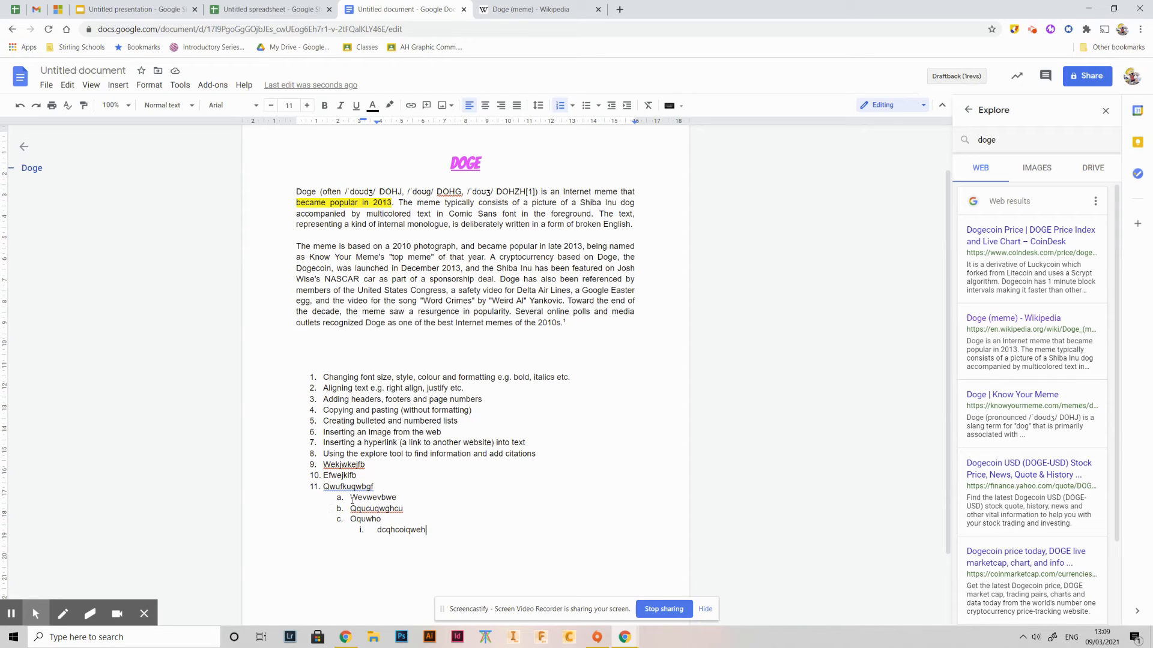
left_click(352, 499)
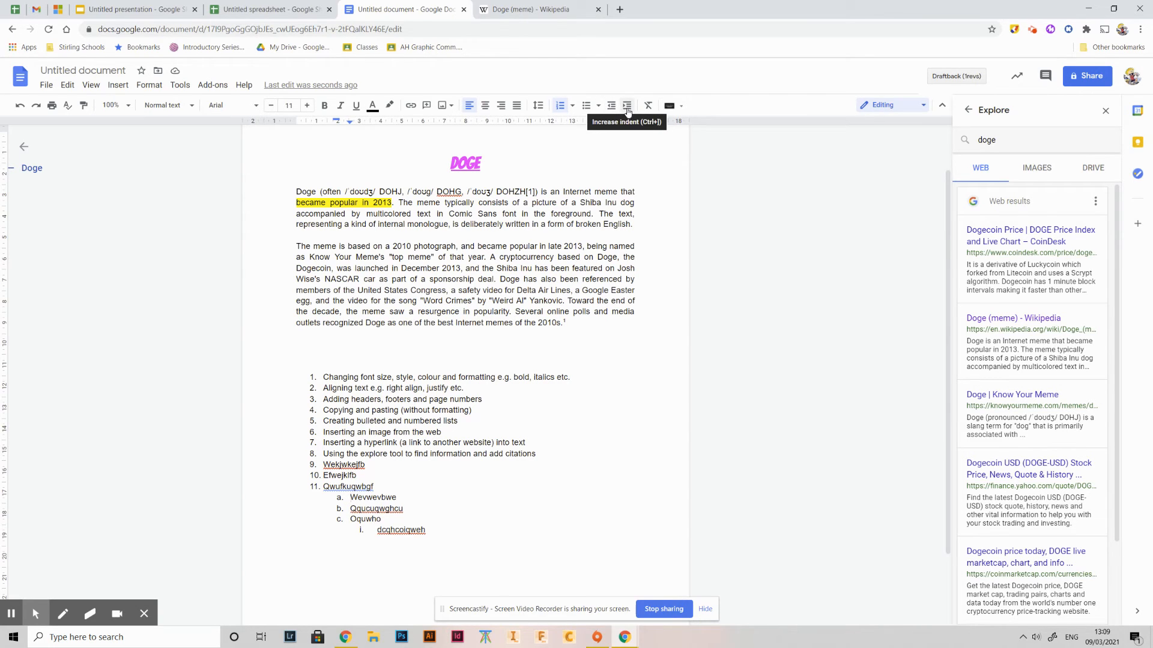
left_click(612, 106)
left_click(627, 107)
left_click(626, 107)
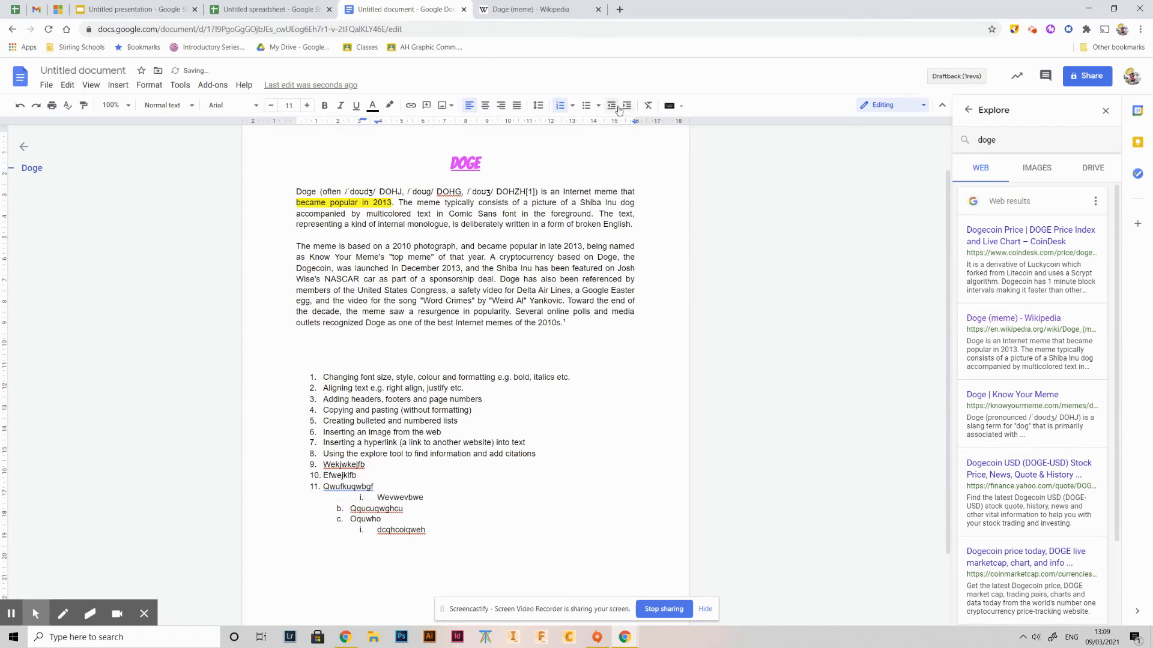
left_click(611, 105)
- Convert the entire numbered list, including the blank line above it, to a bulleted list
left_click_drag(442, 536, 295, 366)
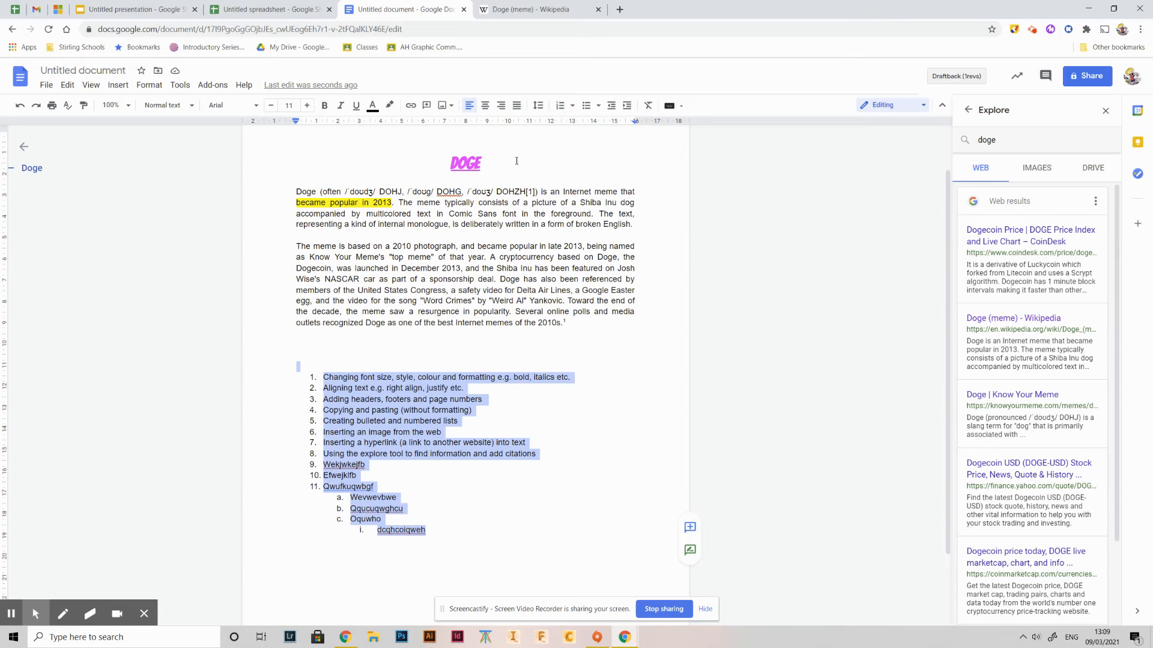
left_click(586, 105)
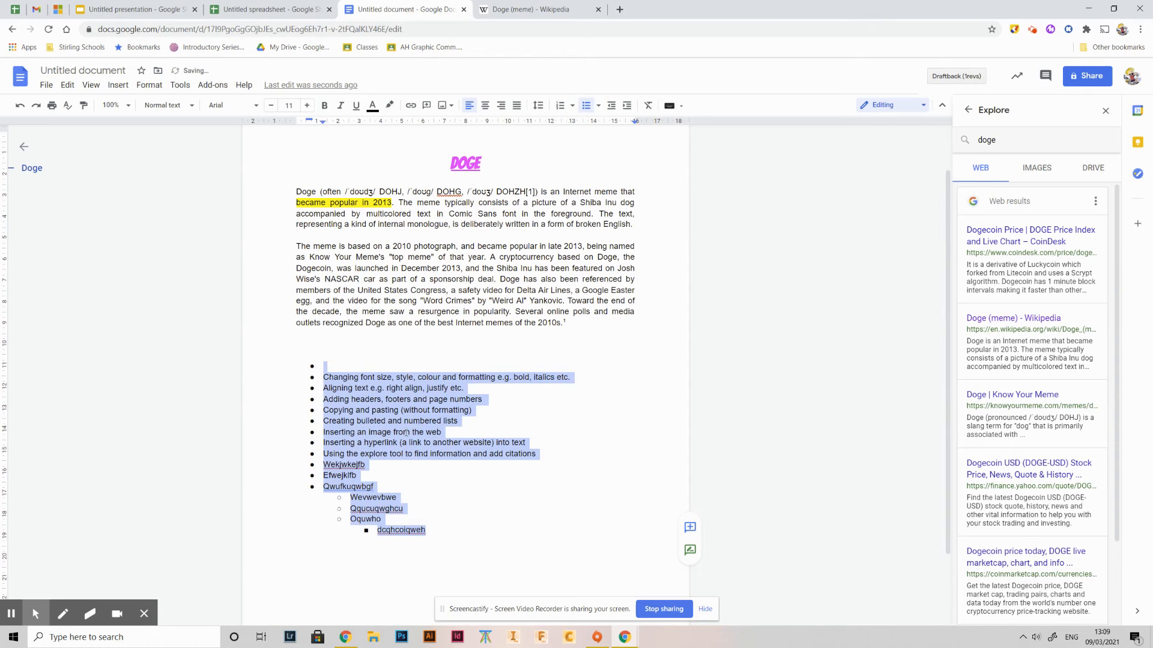
left_click(386, 509)
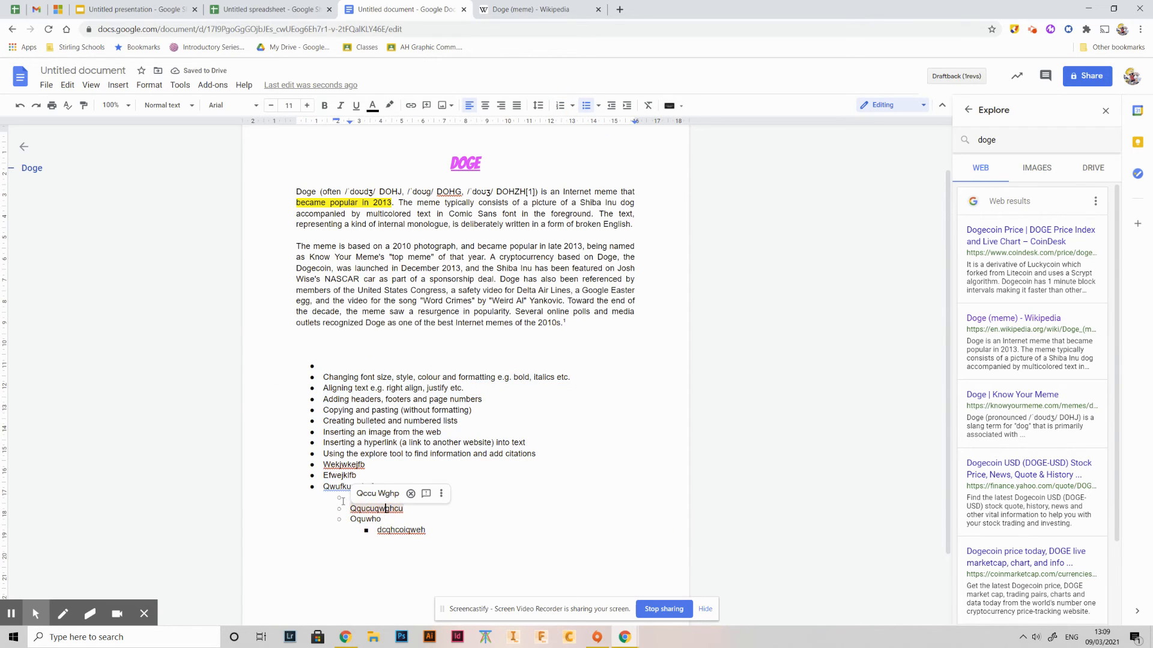
- Apply the star bullet style to the whole list
left_click_drag(456, 528, 296, 382)
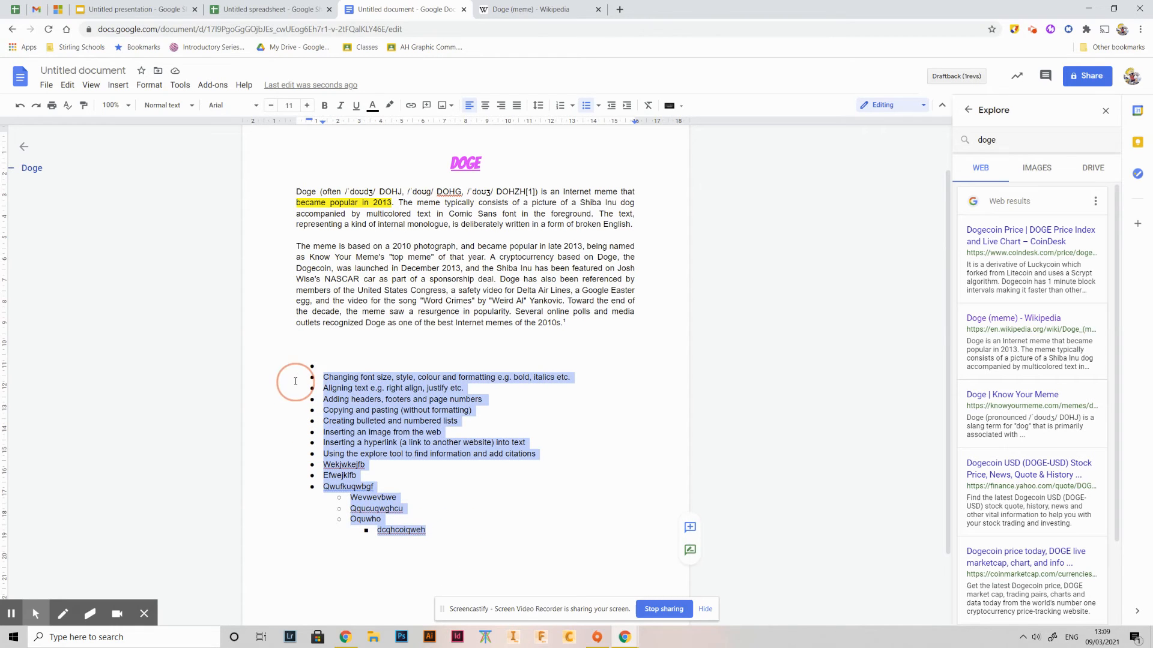
left_click(600, 111)
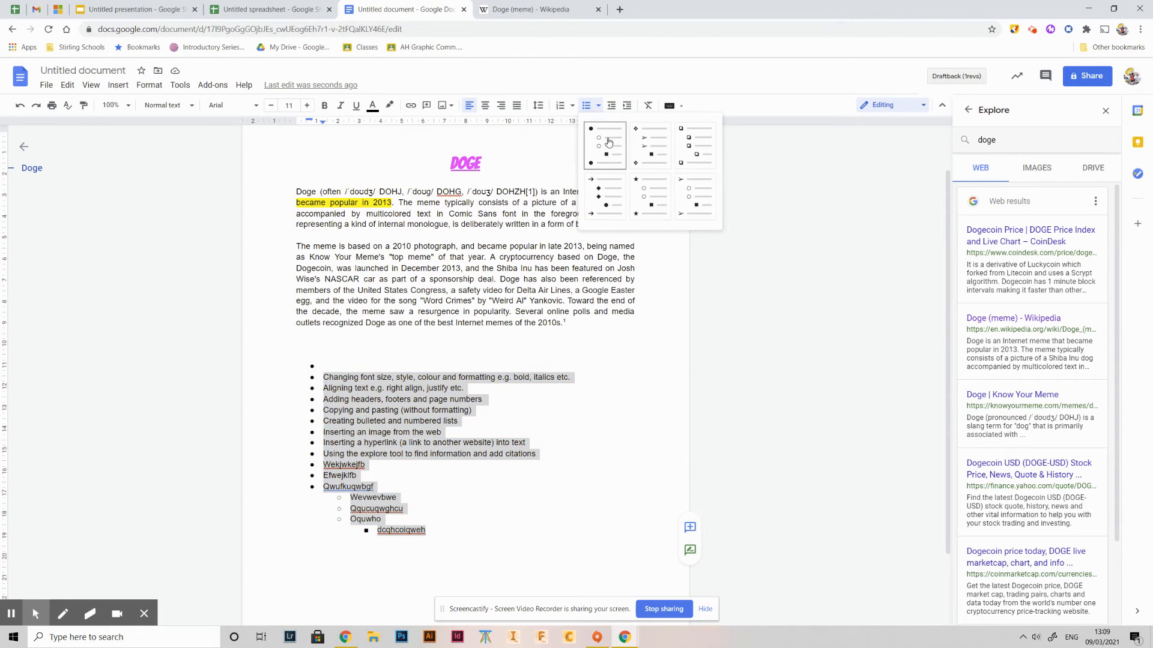
left_click(656, 207)
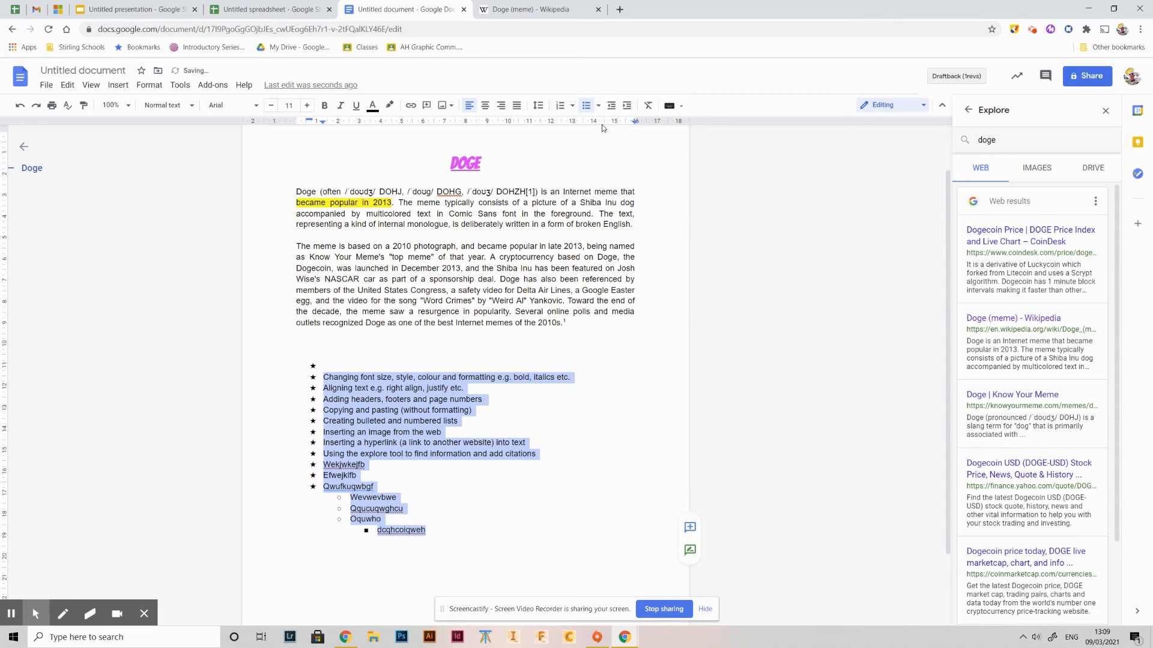
- Try the checkbox bullet style on the list and undo it
left_click(601, 107)
left_click(696, 144)
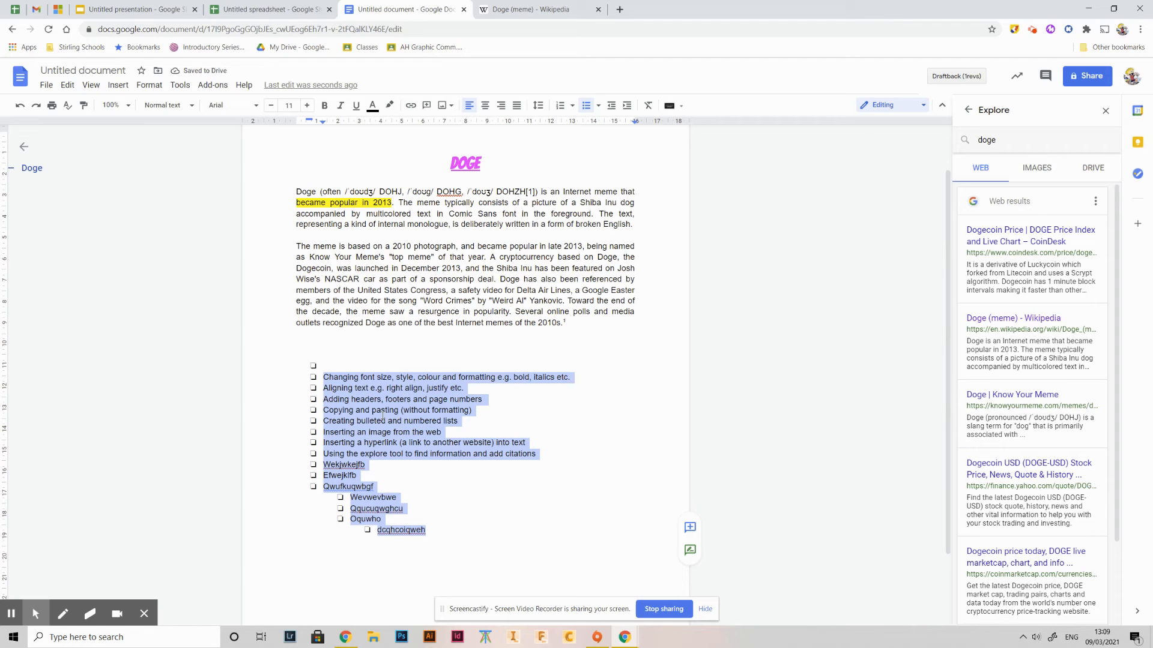
key("ctrl+z")
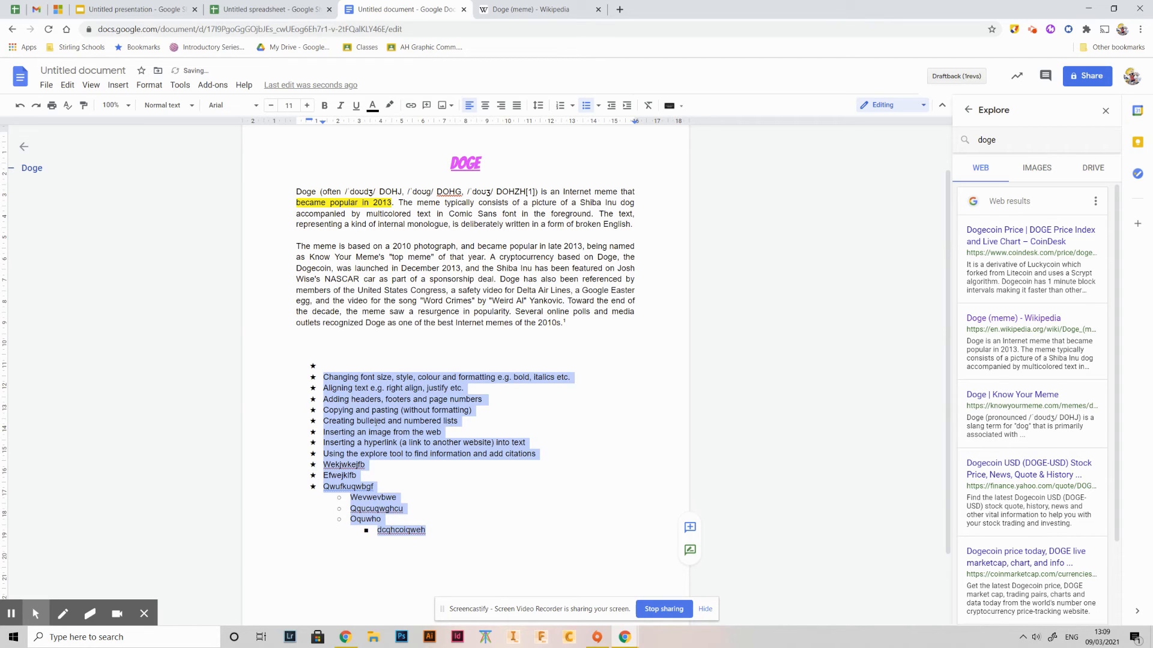
- Delete the placeholder items and their sub-items from the end of the list
left_click_drag(426, 531, 284, 467)
key("BackSpace")
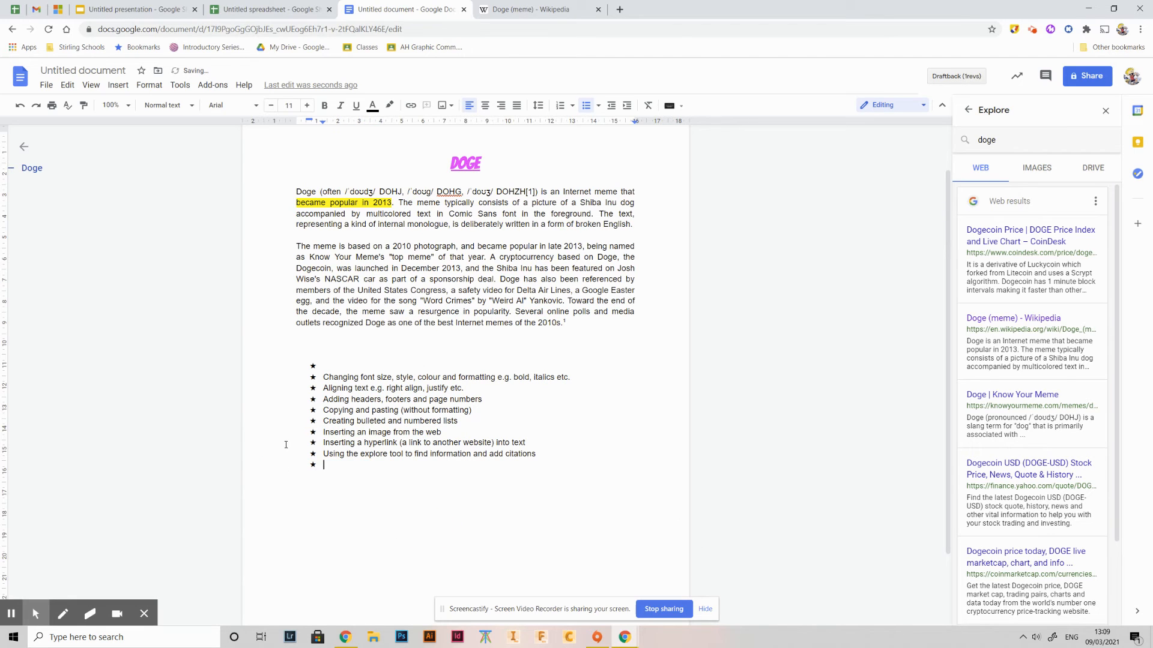
- Search the web for "doge" images and insert the first result on the blank line between the body text and the bulleted list
left_click(339, 364)
left_click(431, 489)
left_click(1045, 179)
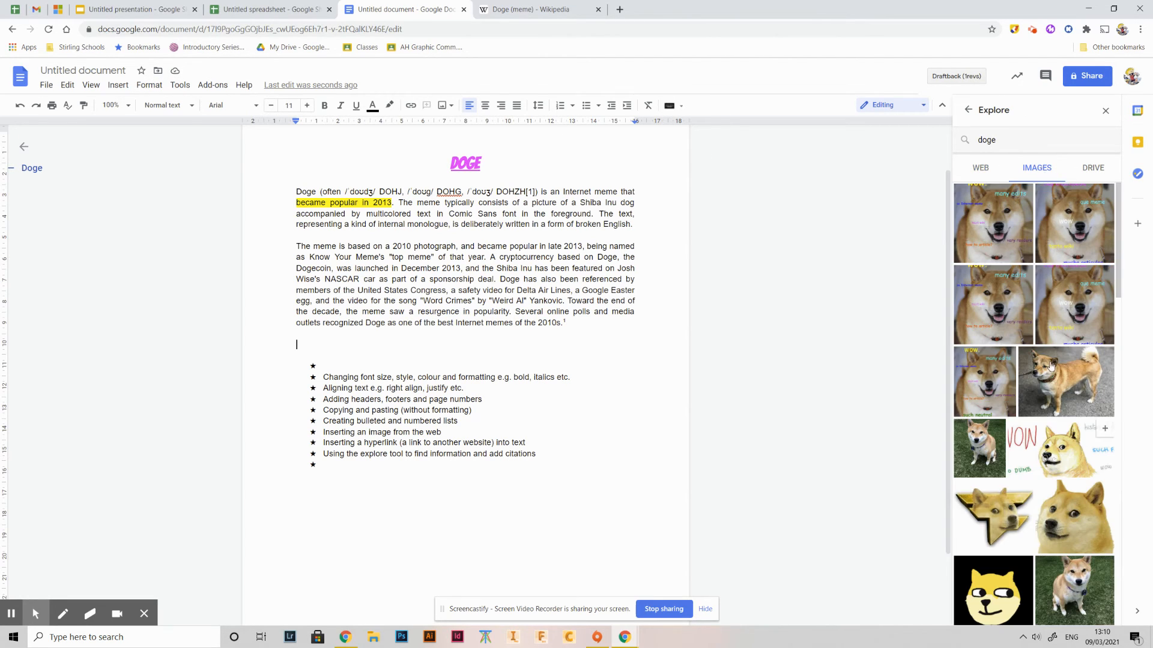
left_click(118, 86)
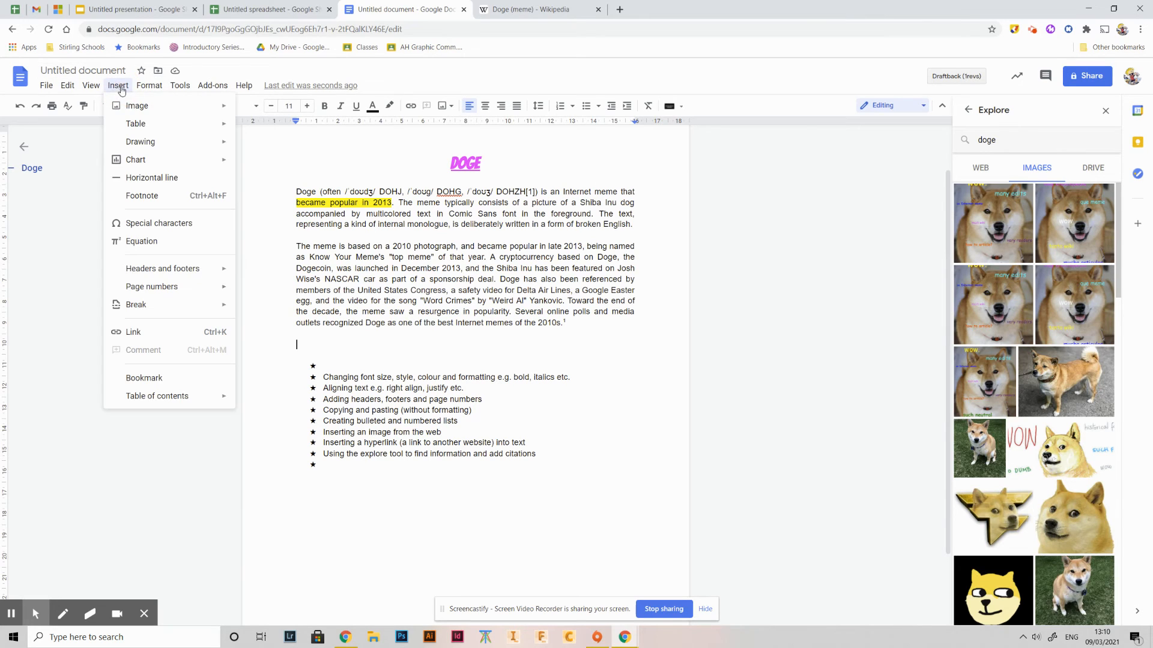
mouse_move(132, 108)
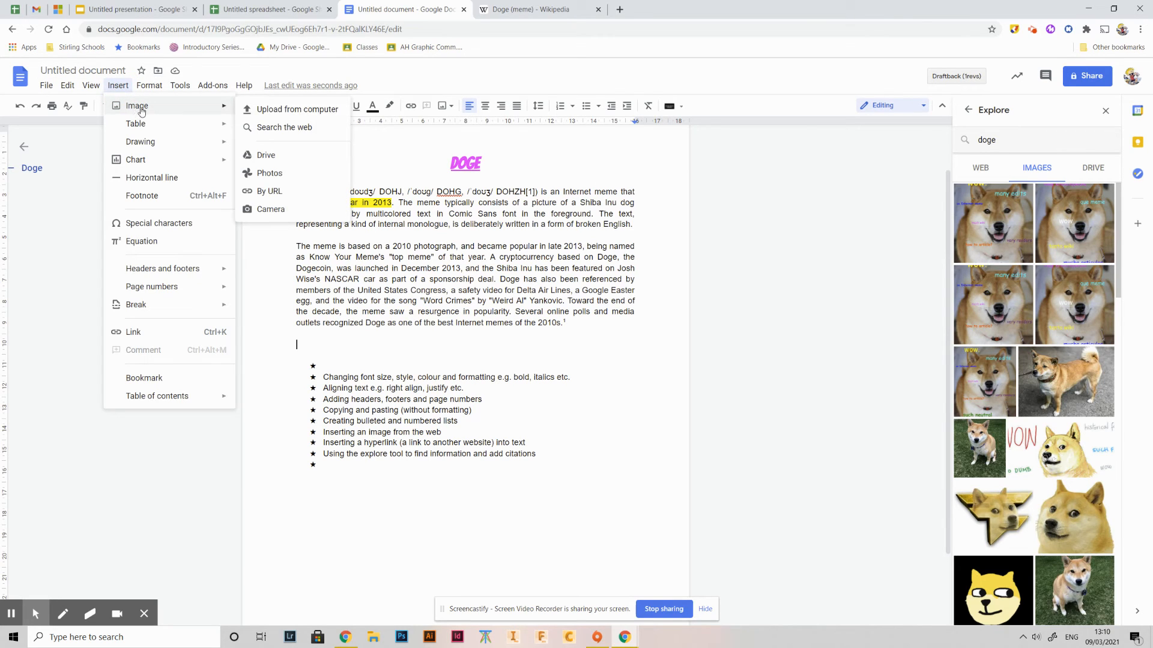
left_click(285, 128)
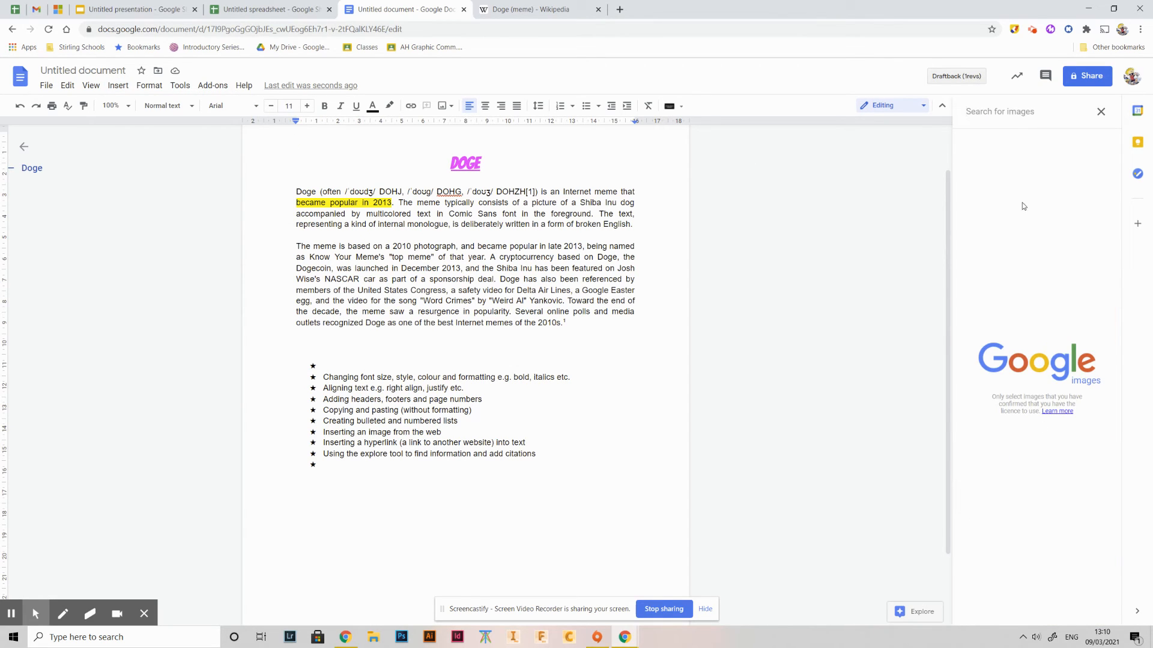
type("doge")
key("Return")
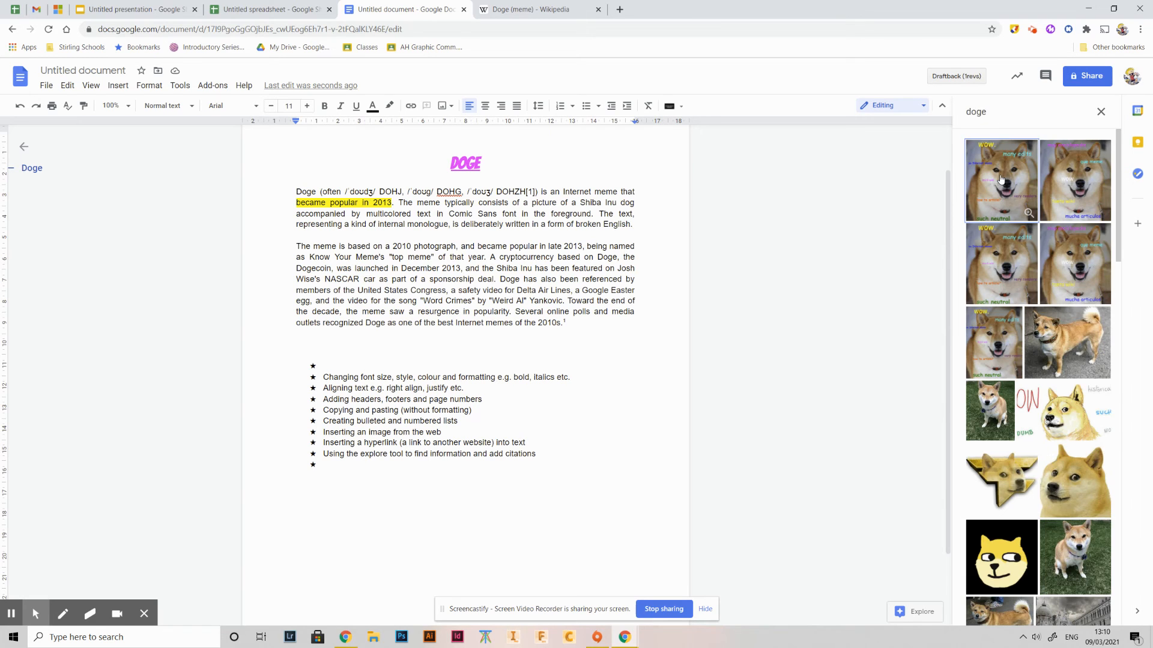
left_click(1011, 186)
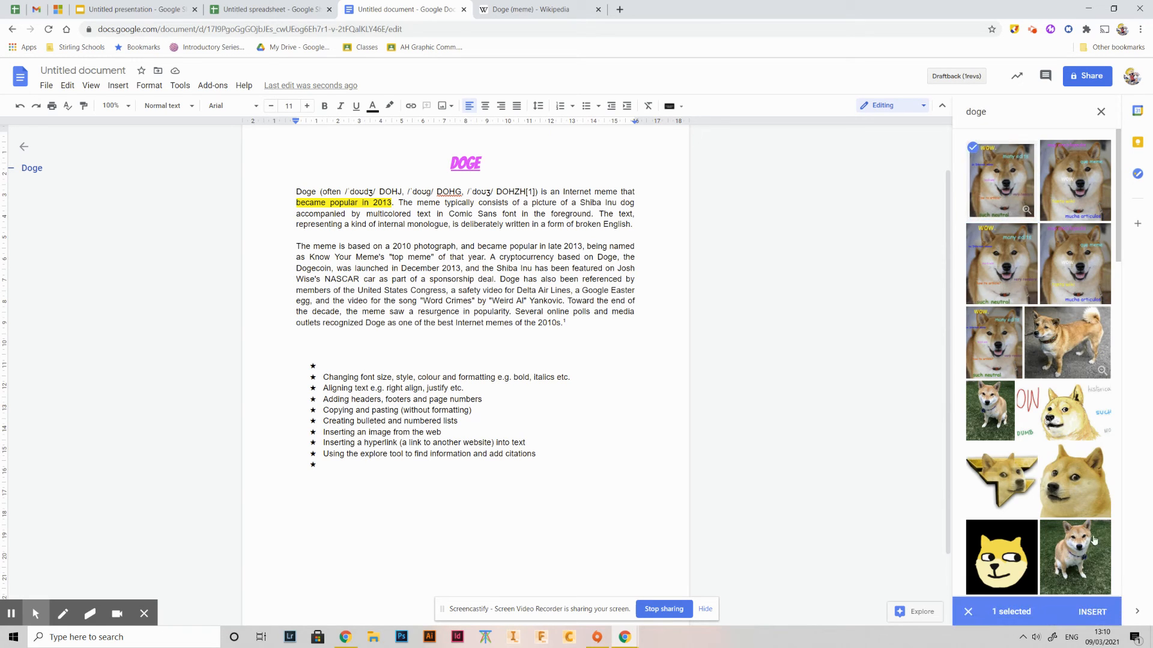
left_click(1092, 612)
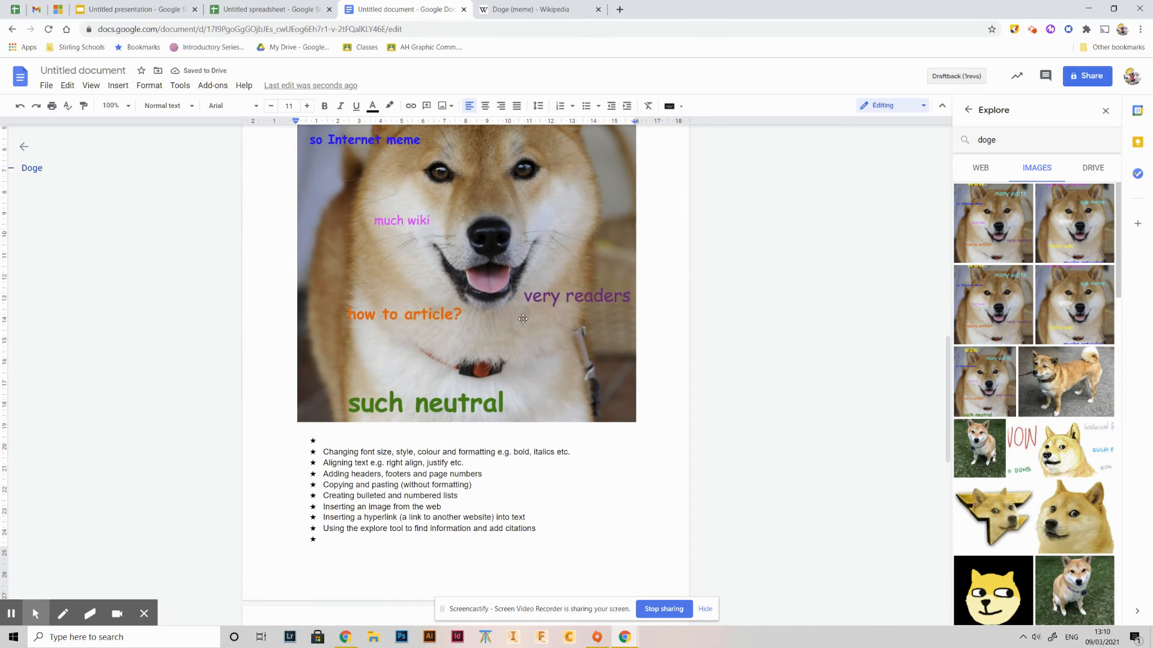
- Shrink the inserted doge image proportionally to about half its size, roughly 8 cm wide
left_click(517, 327)
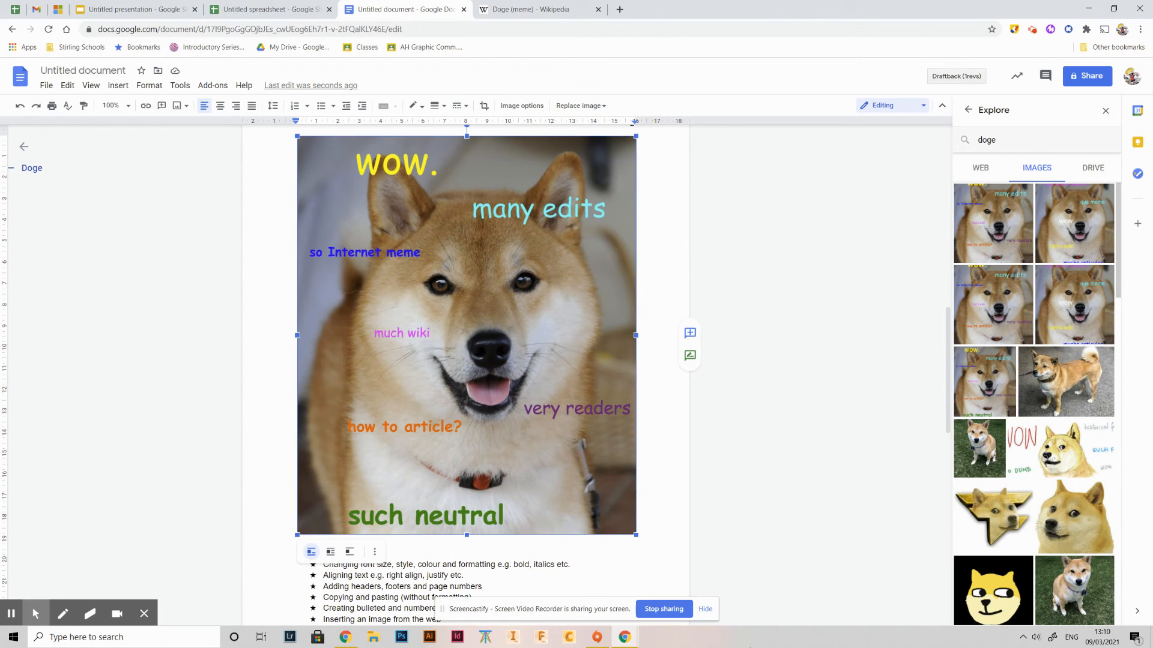
left_click_drag(635, 534, 470, 339)
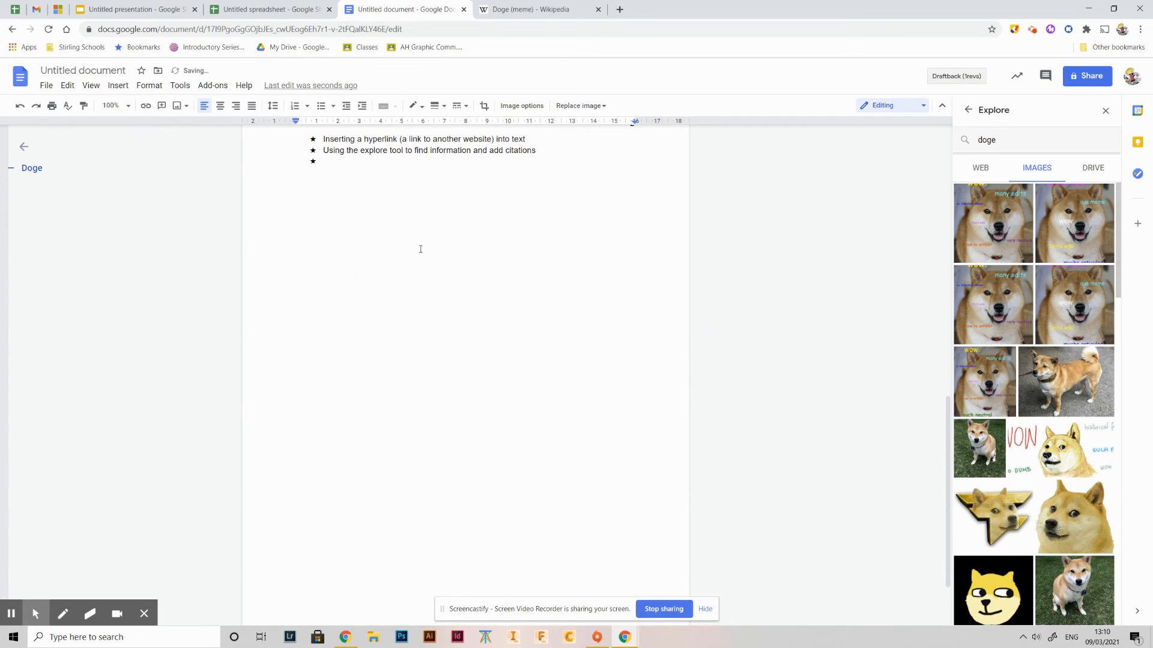
scroll(420, 248, "up", 10)
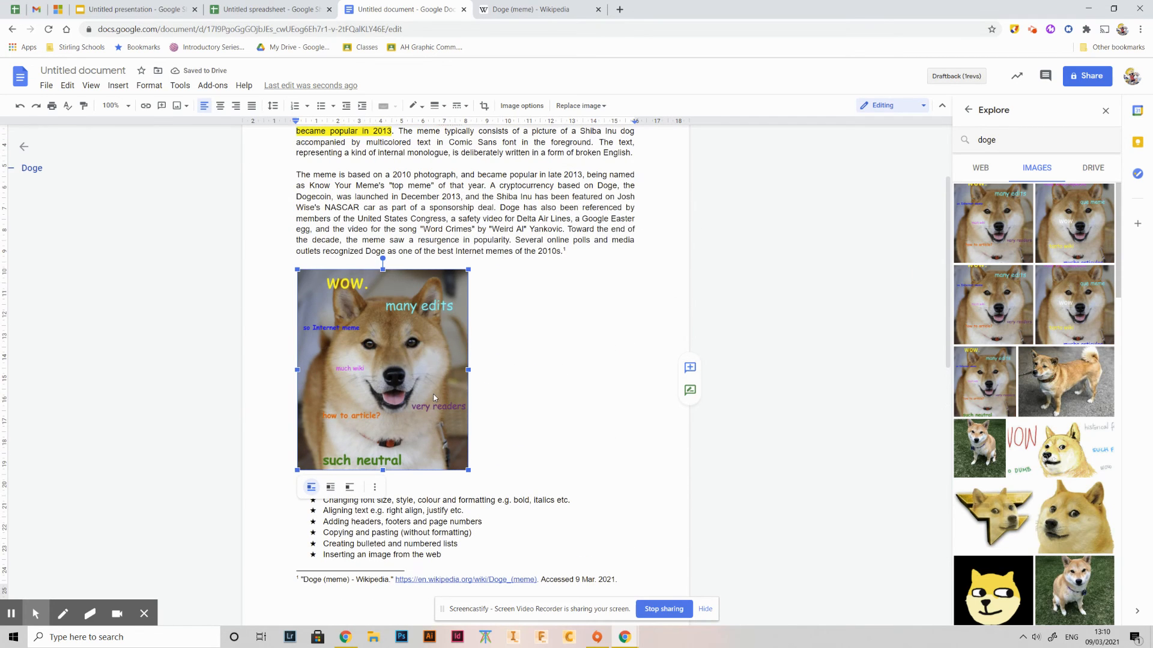
- Crop thin strips off the top and left edges of the doge image
double_click(396, 361)
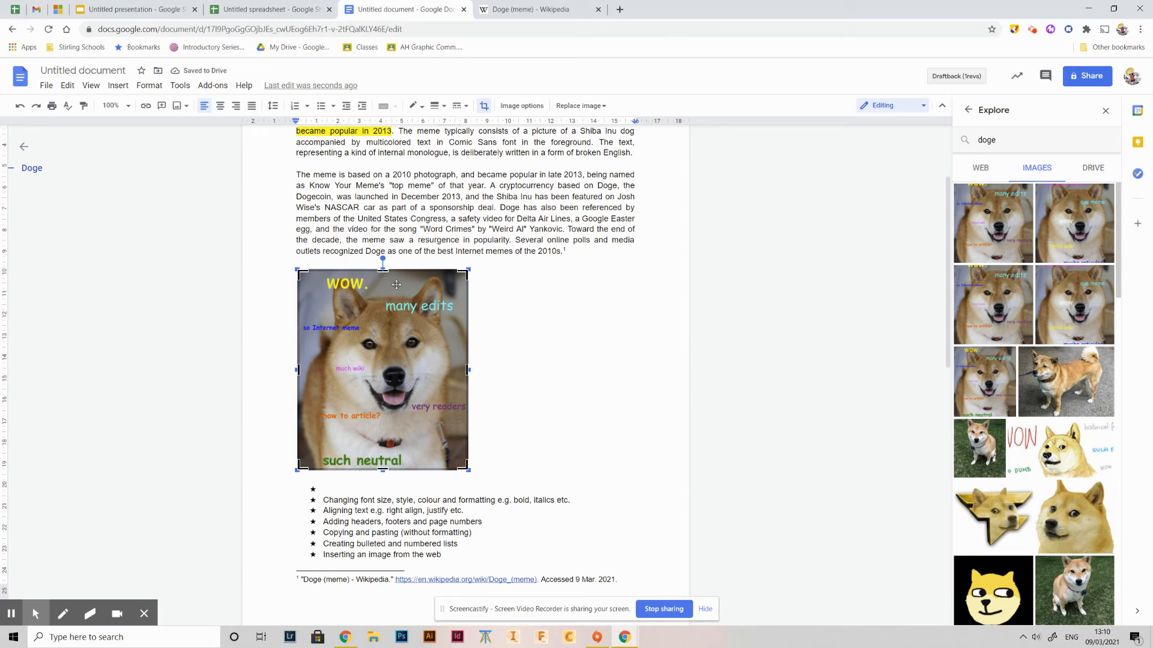
left_click_drag(388, 269, 387, 276)
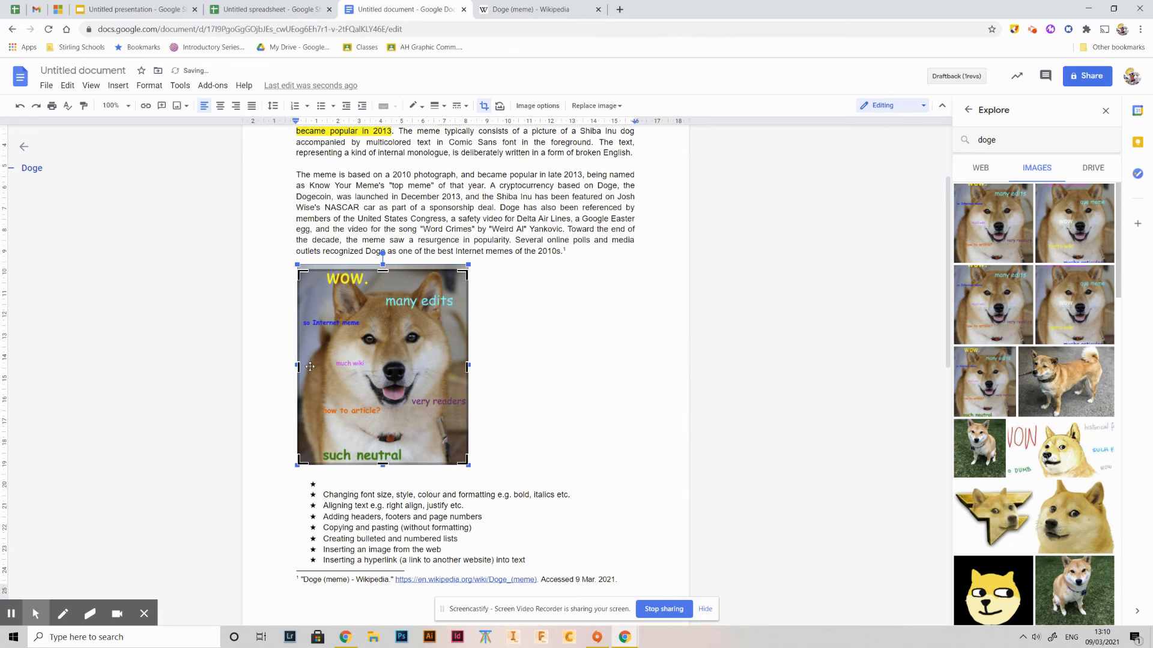
left_click_drag(298, 370, 301, 371)
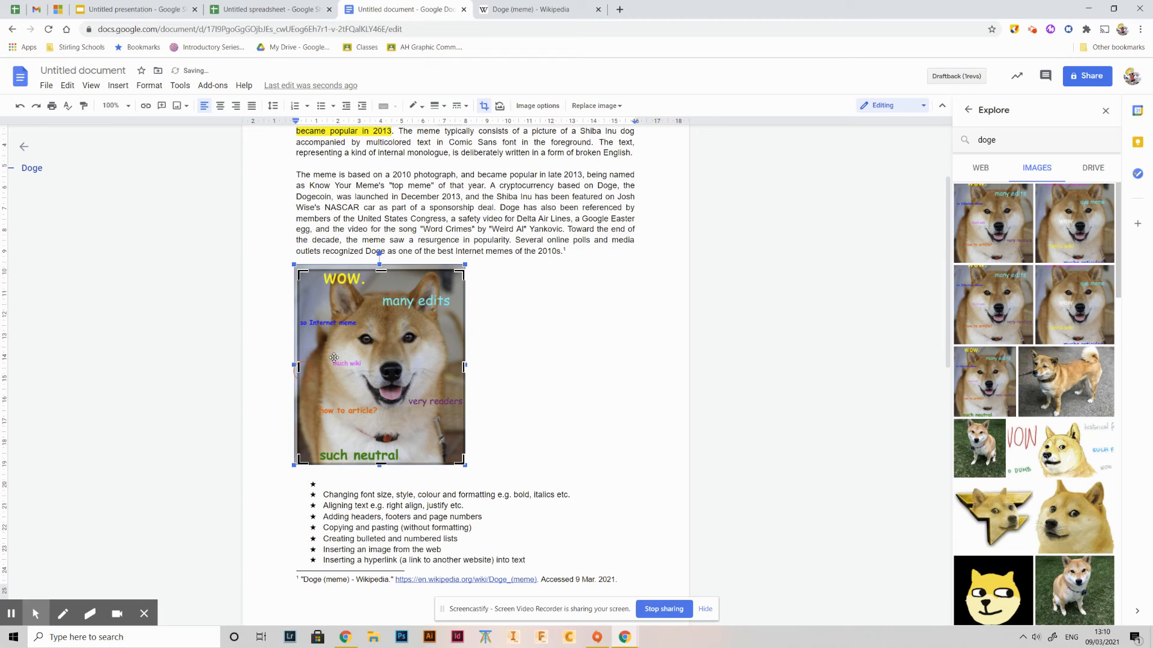
left_click(530, 334)
left_click(432, 385)
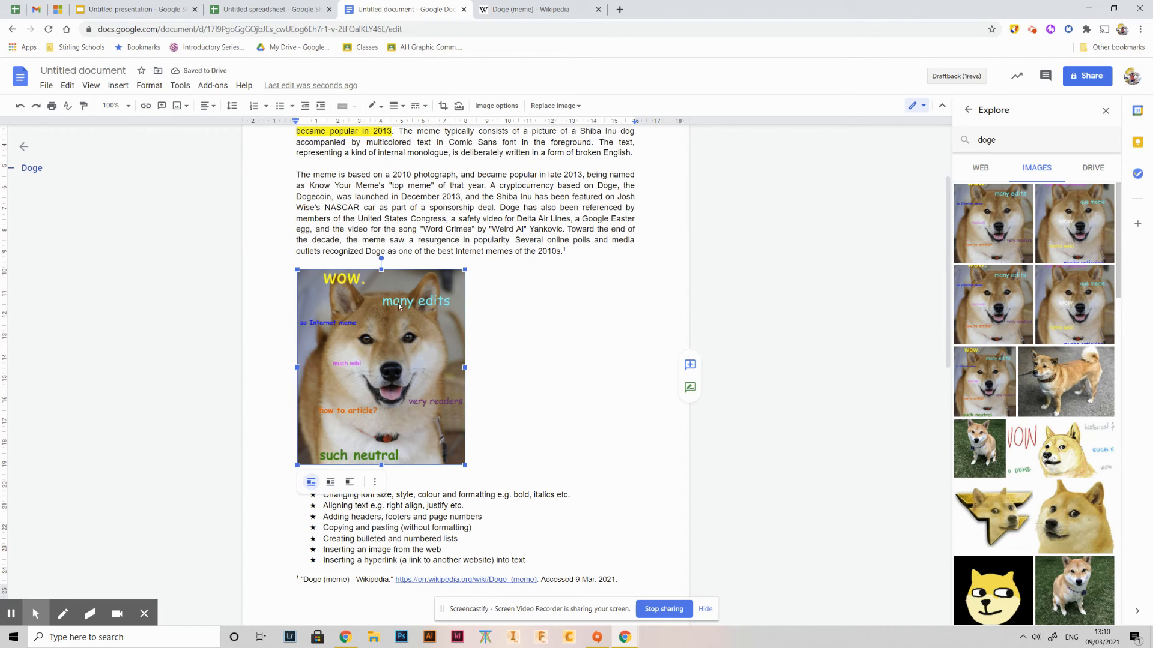
right_click(422, 341)
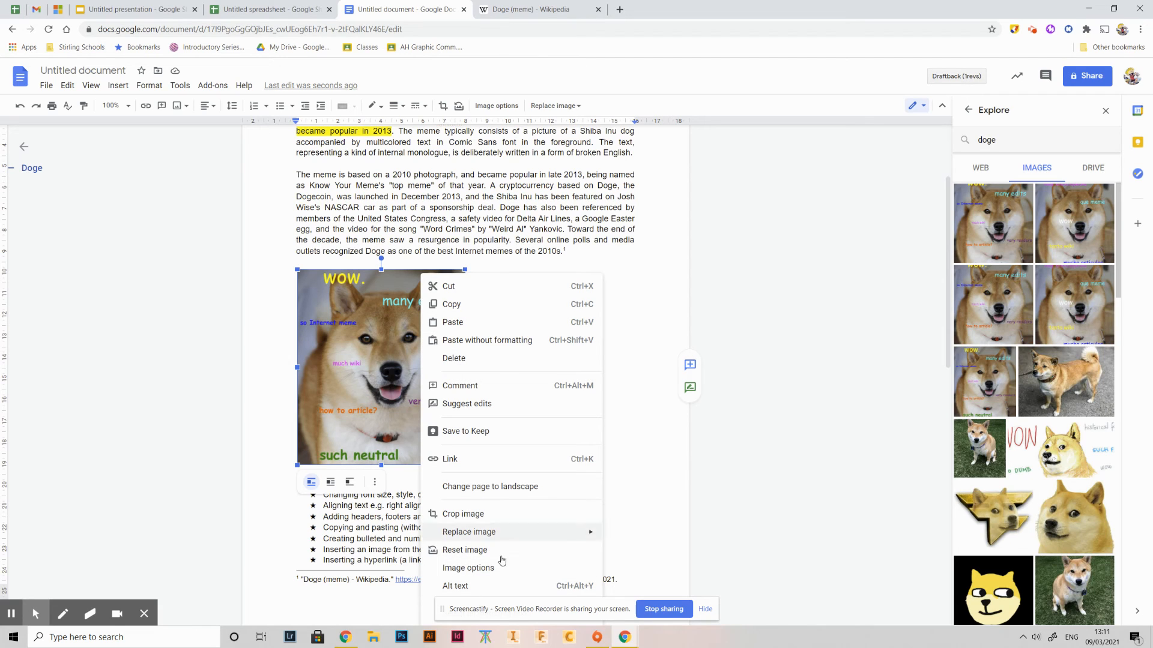
left_click(396, 368)
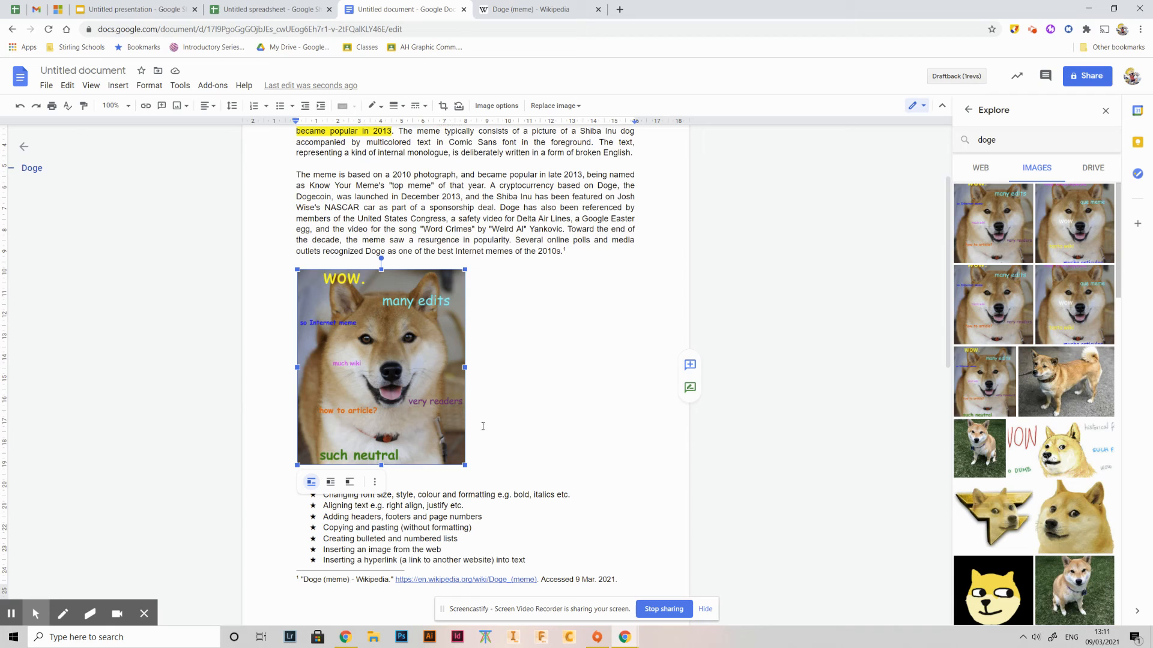
- Remove the spaces before the doge image and the blank line above it so it sits directly under the second paragraph
left_click(533, 447)
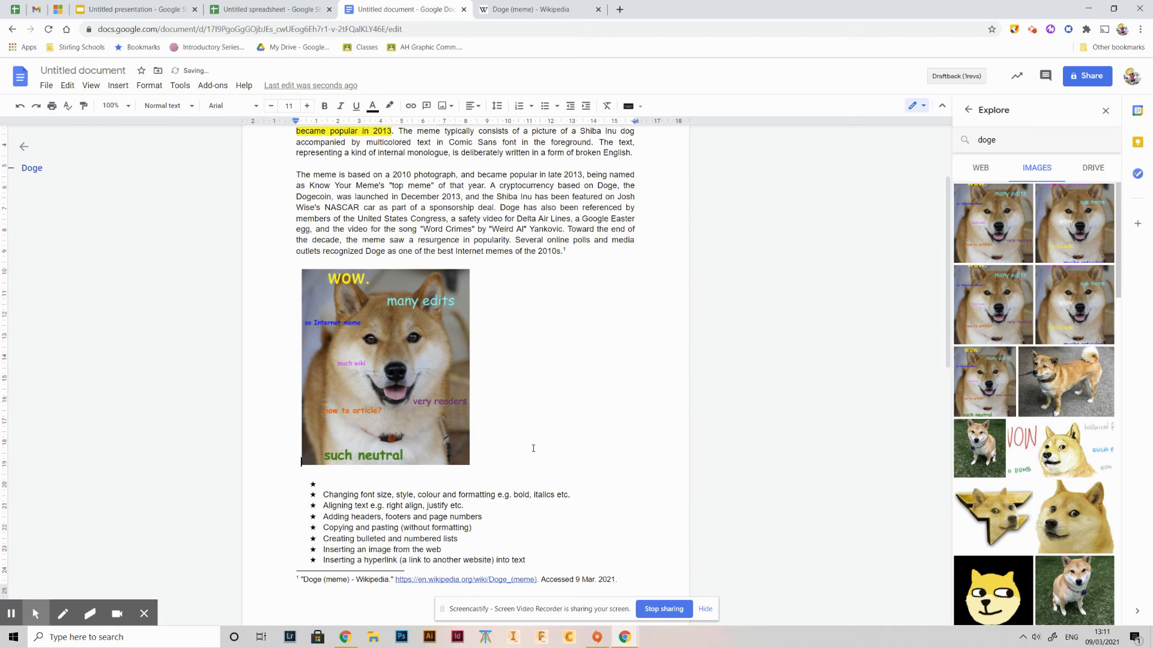
key("BackSpace")
key("BackSpace")
key("BackSpace")
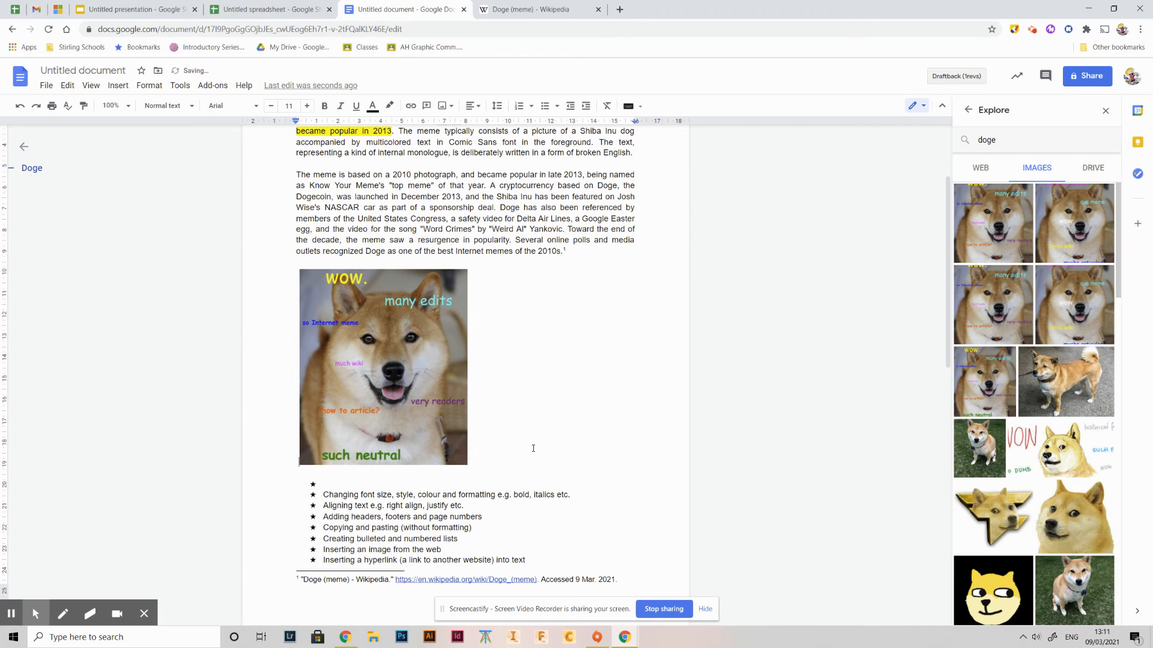
key("BackSpace")
key("BackSpace")
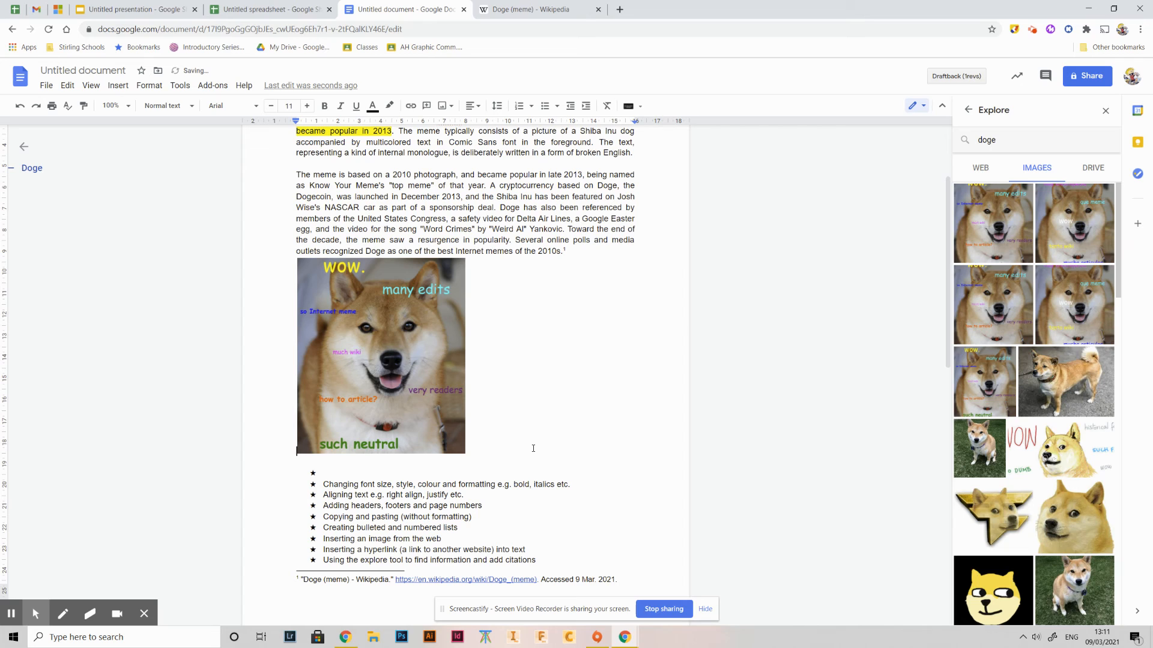
- Set the doge image to wrap text and move it up into the middle of the two body paragraphs
left_click(384, 344)
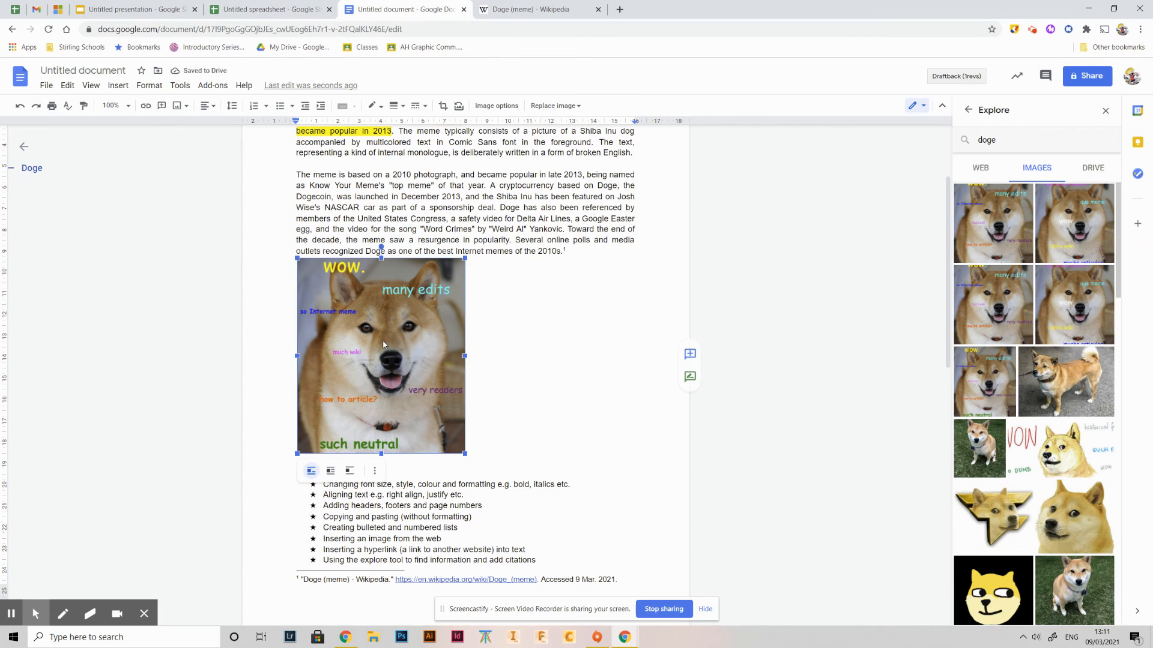
left_click(330, 472)
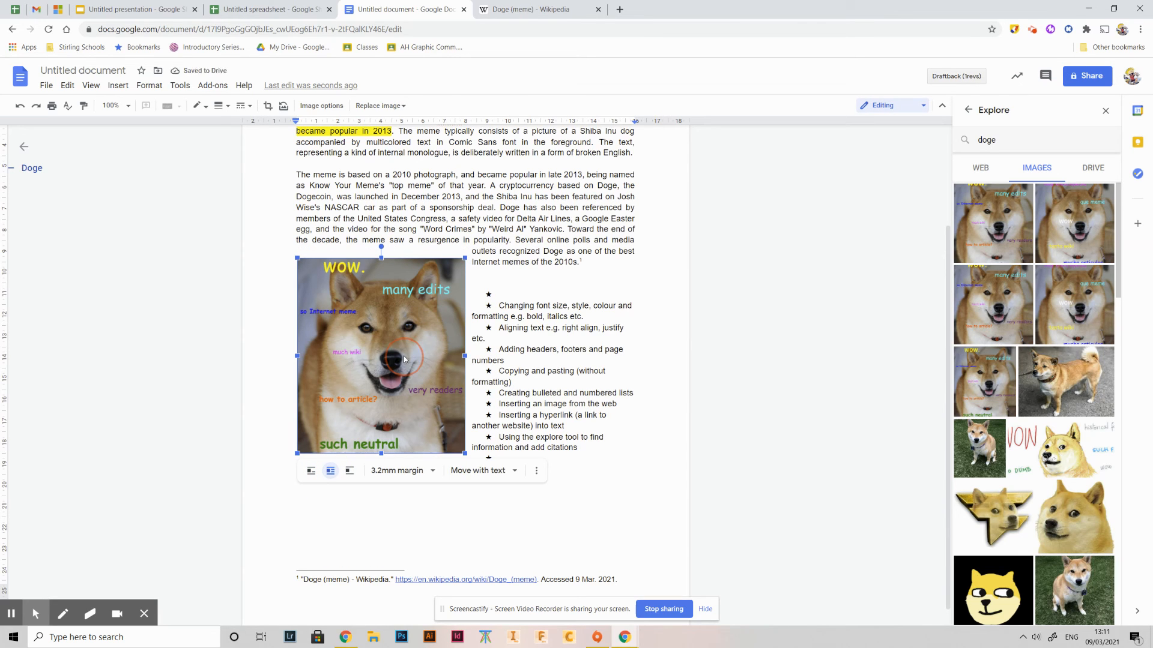
left_click_drag(402, 359, 469, 251)
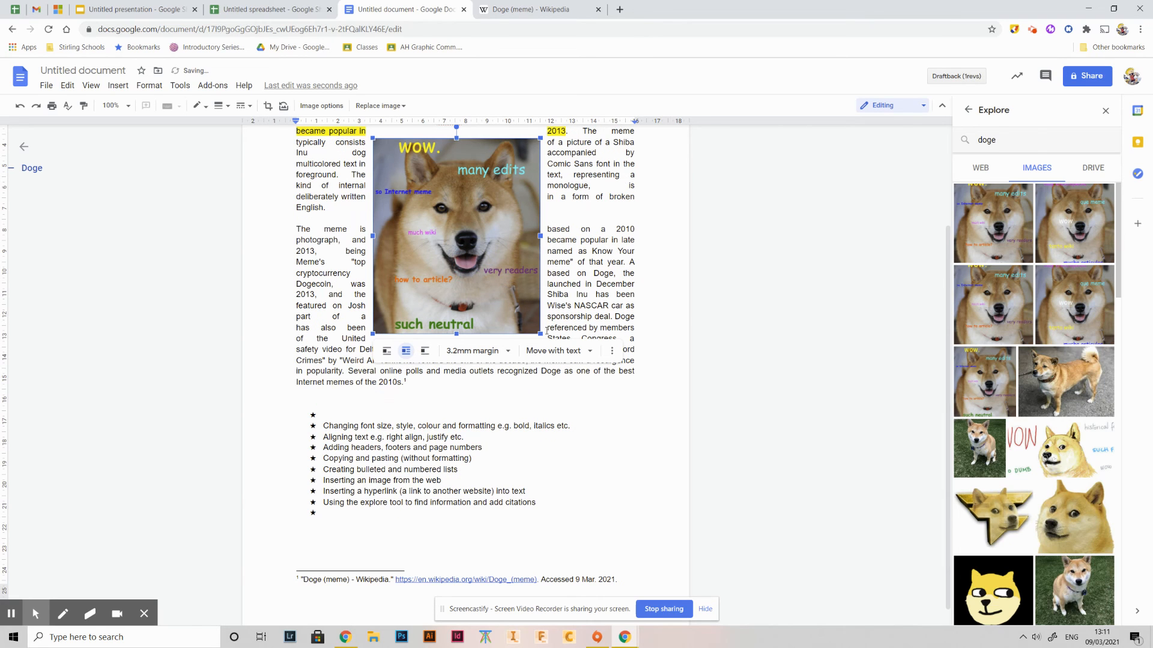
- Shrink the wrapped image to about 5.5 cm wide and try it on the right and left sides of the paragraphs
left_click_drag(541, 334, 492, 277)
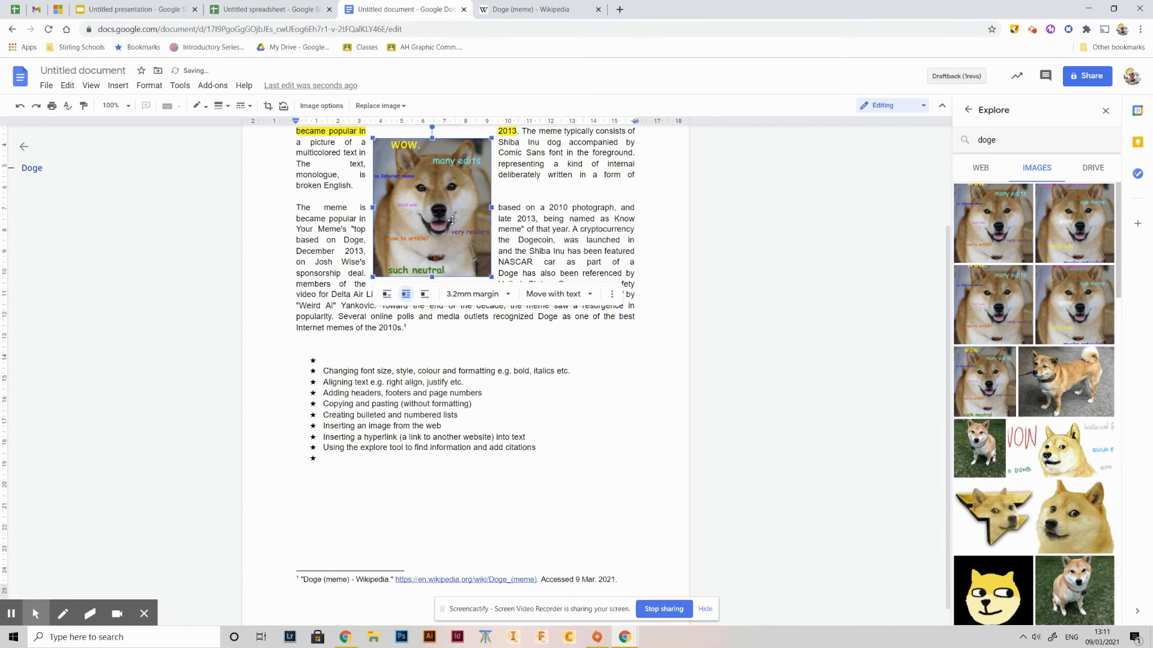
left_click_drag(452, 221, 531, 214)
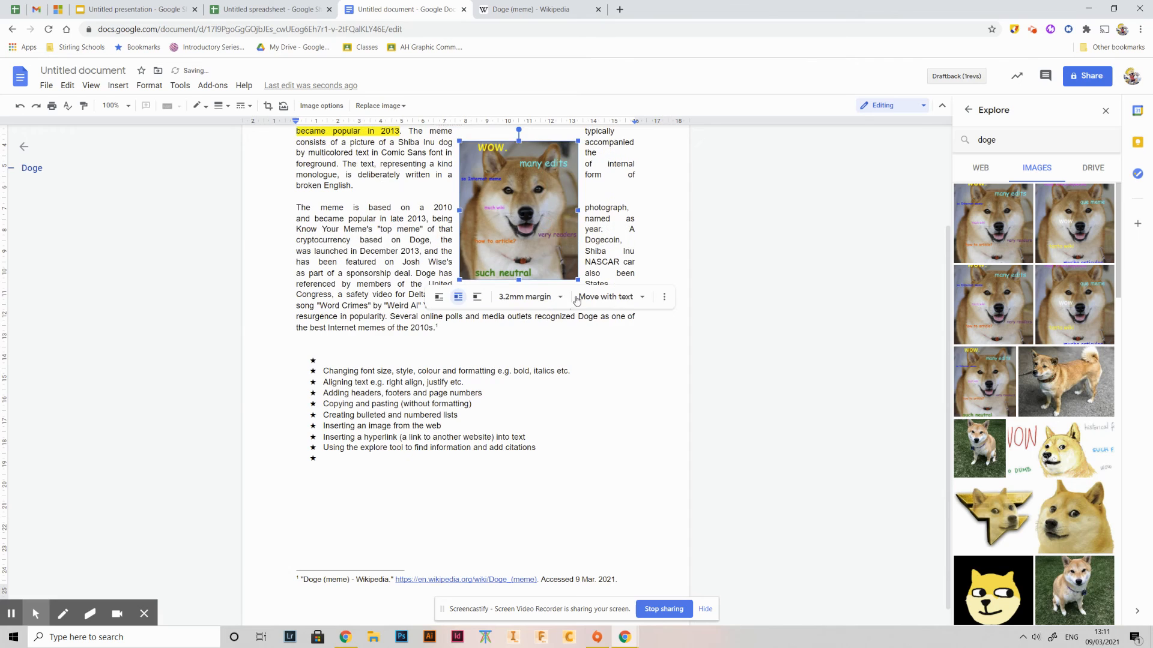
scroll(485, 269, "up", 2)
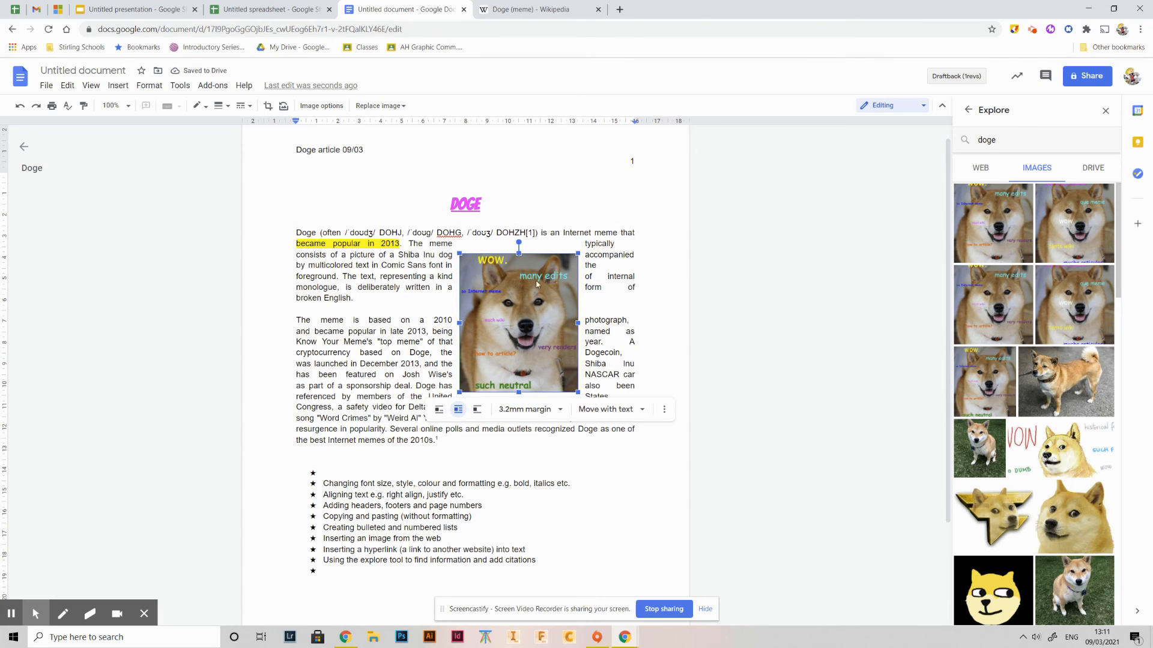
left_click_drag(499, 324, 374, 330)
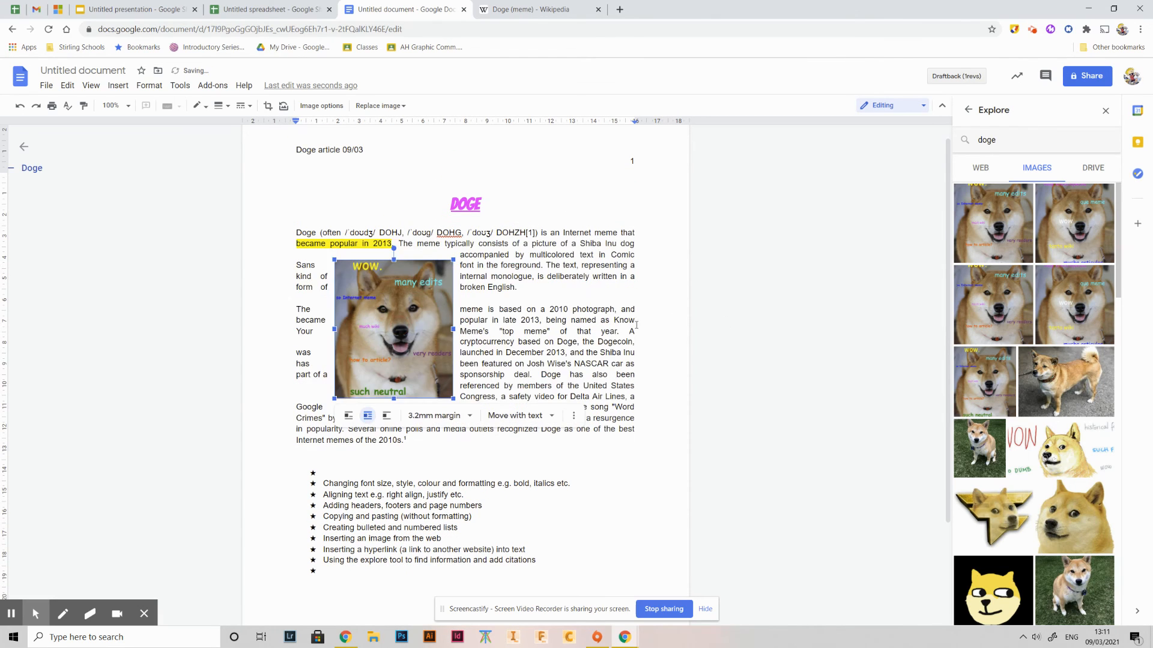
- Set the image to break text and move it down between the lines of the second paragraph
left_click(386, 416)
left_click_drag(387, 316, 403, 356)
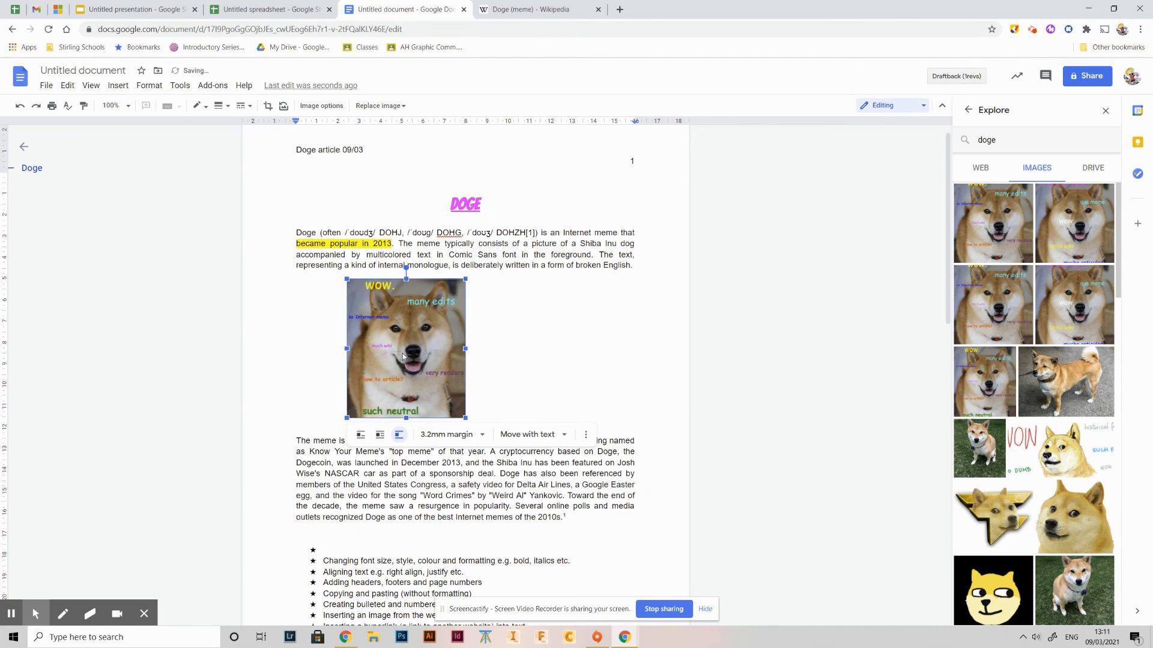
left_click_drag(410, 307, 415, 391)
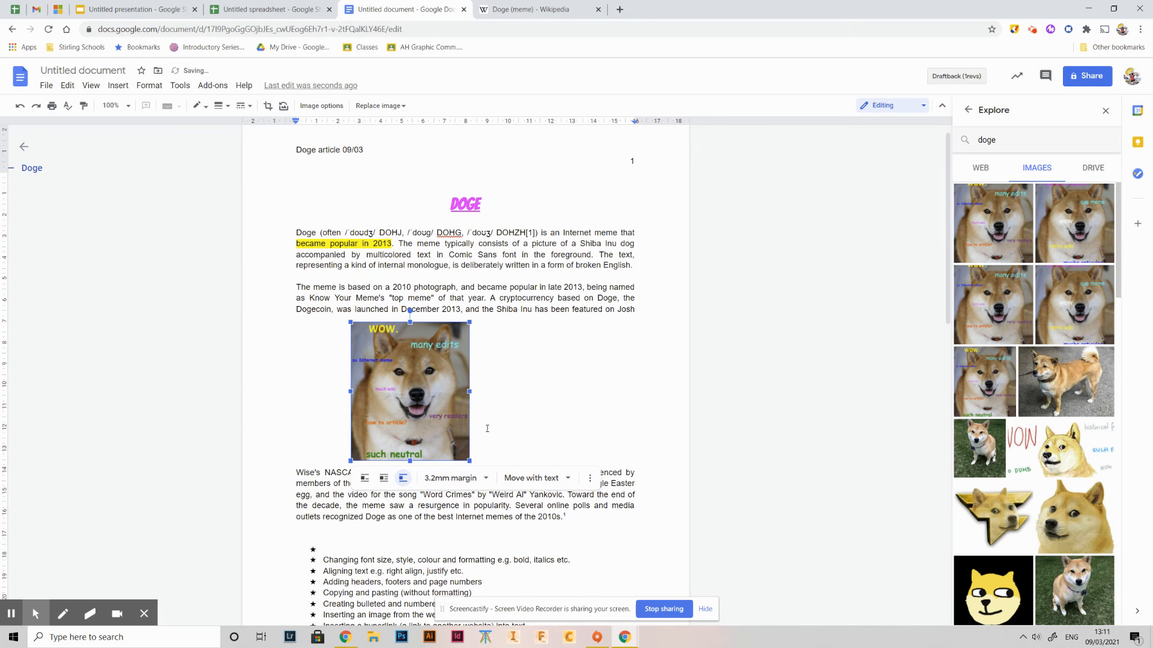
left_click(548, 407)
scroll(521, 402, "down", 4)
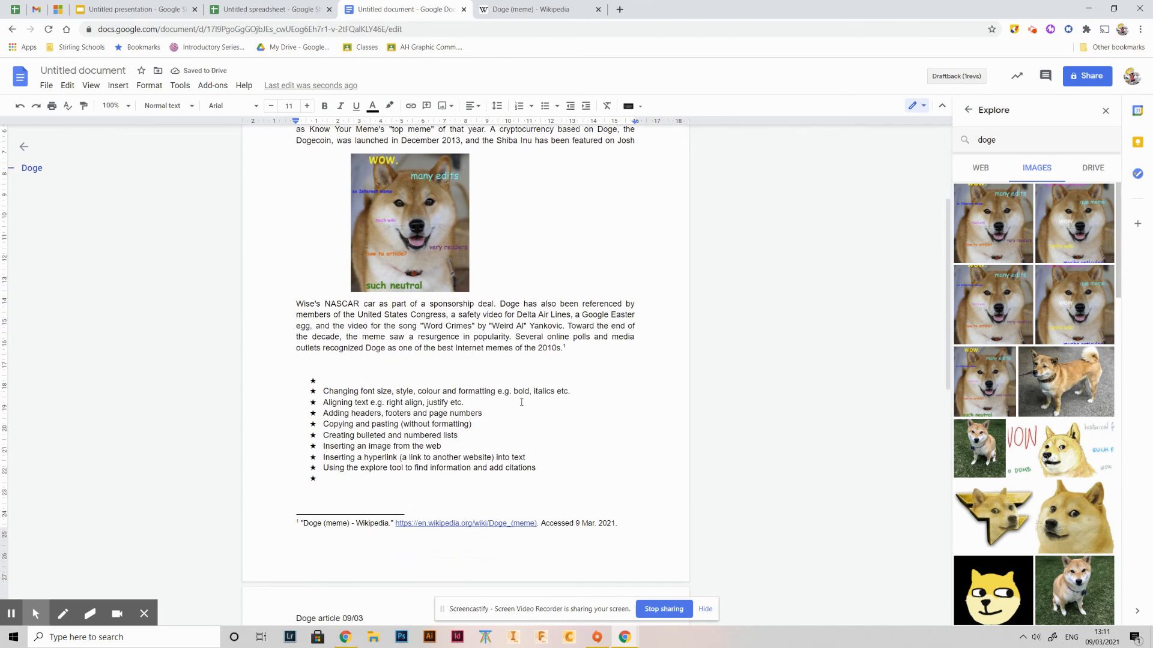
scroll(520, 400, "up", 4)
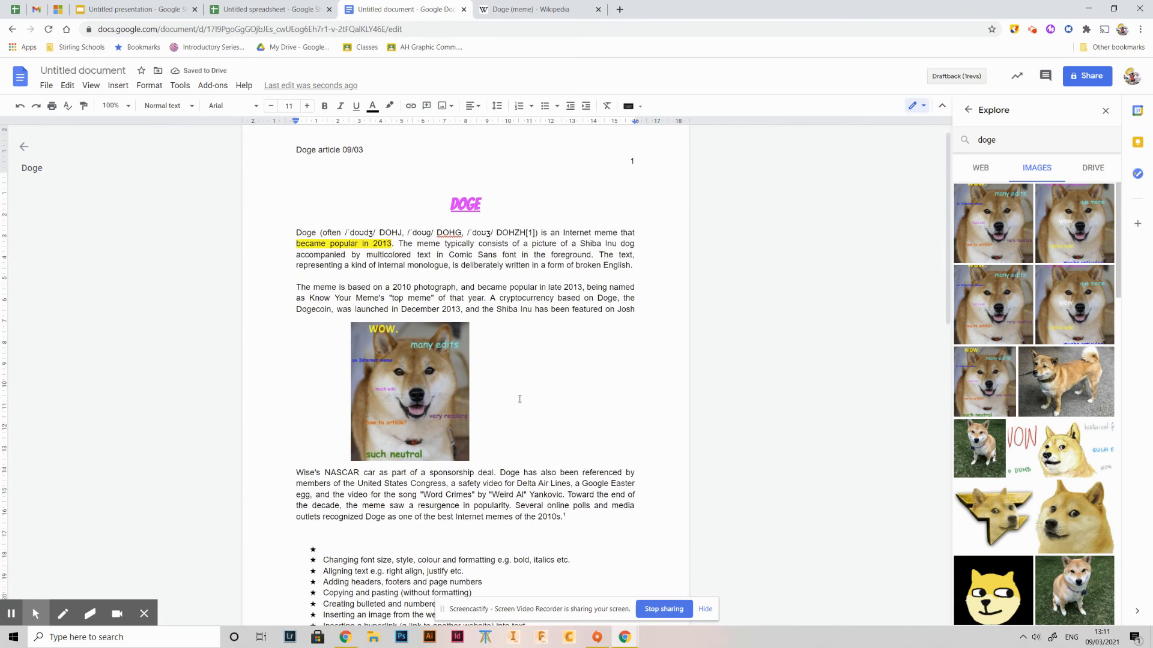
scroll(519, 400, "down", 3)
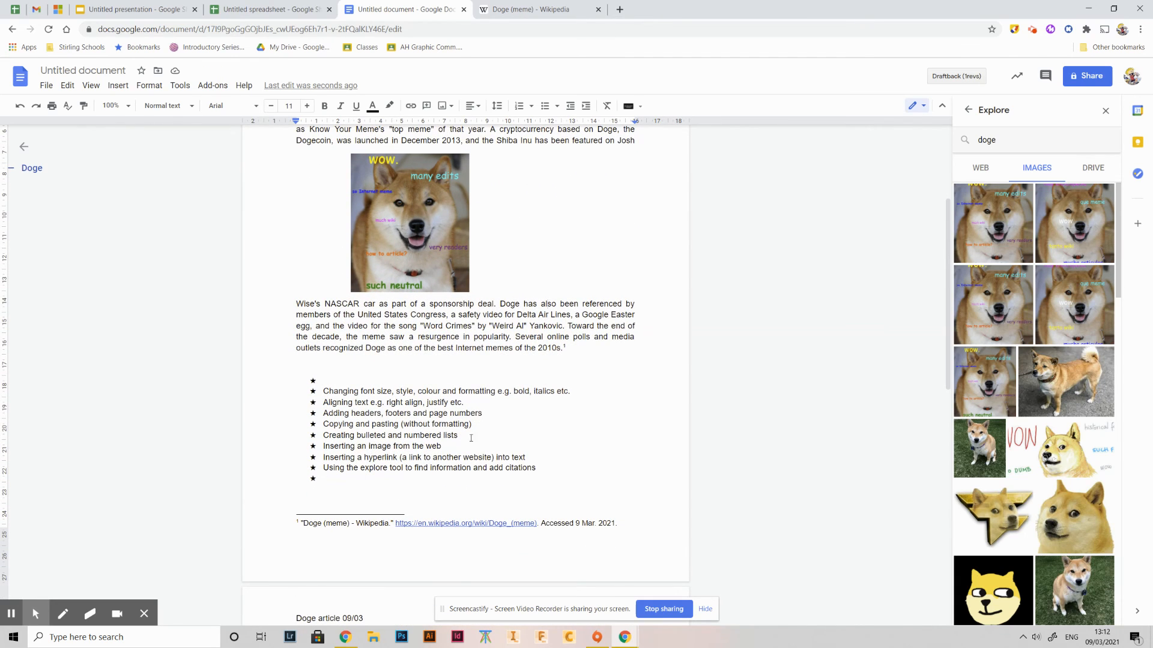
scroll(471, 438, "up", 3)
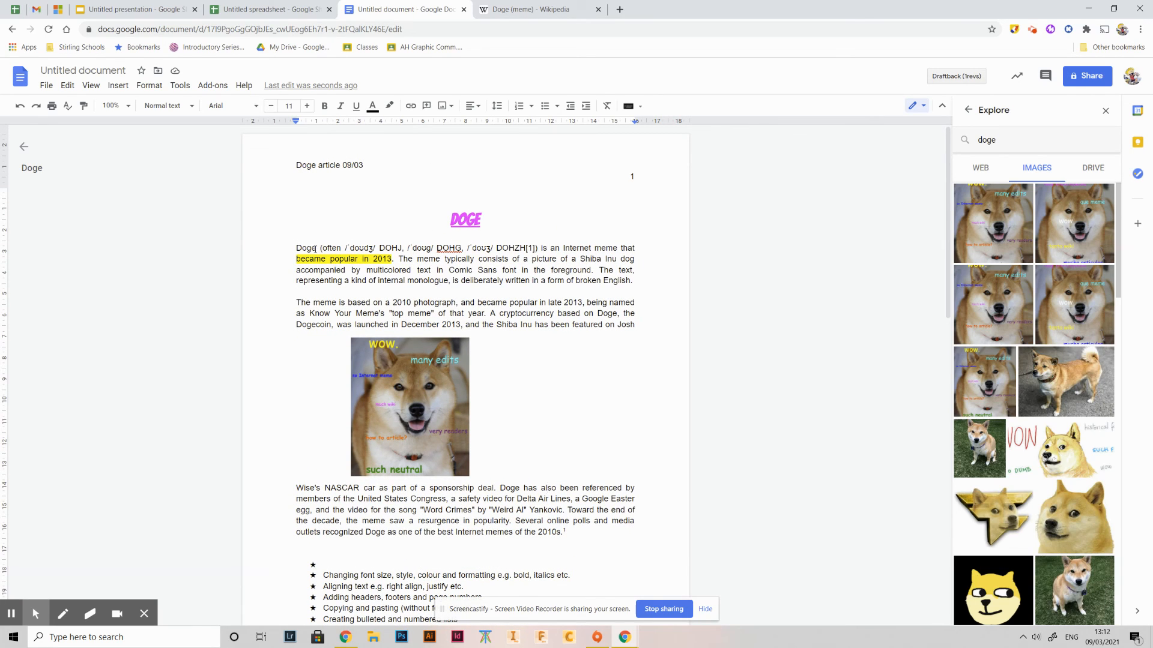
- Select the word "Doge" at the start of the first body paragraph and open its link editor
left_click(528, 10)
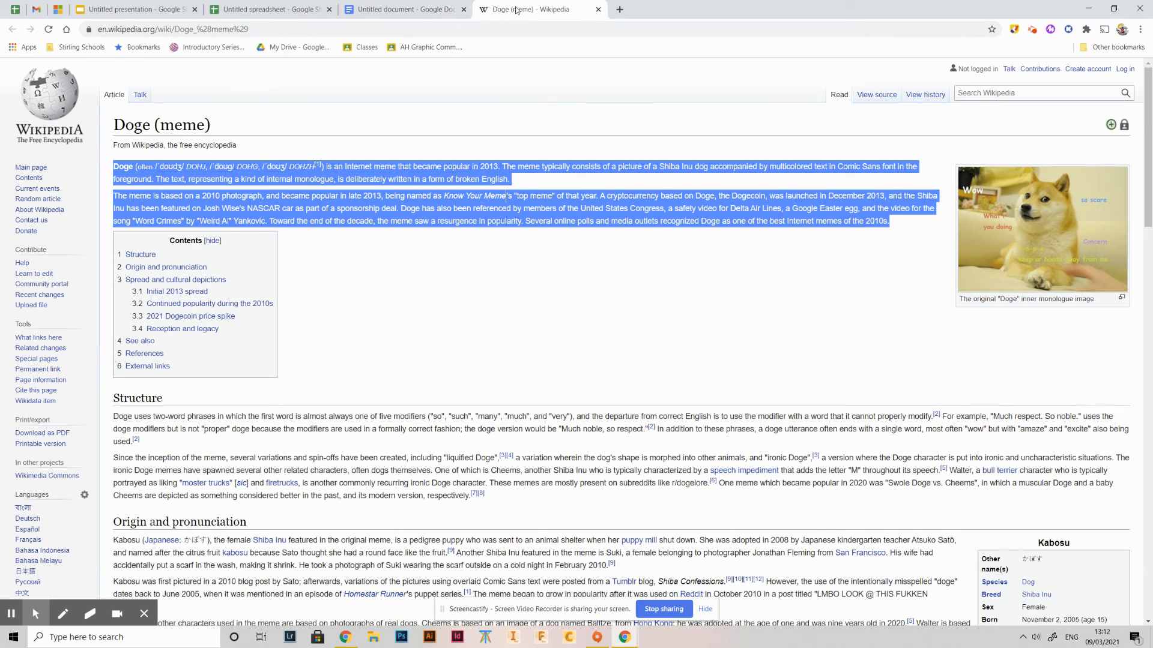
left_click(409, 19)
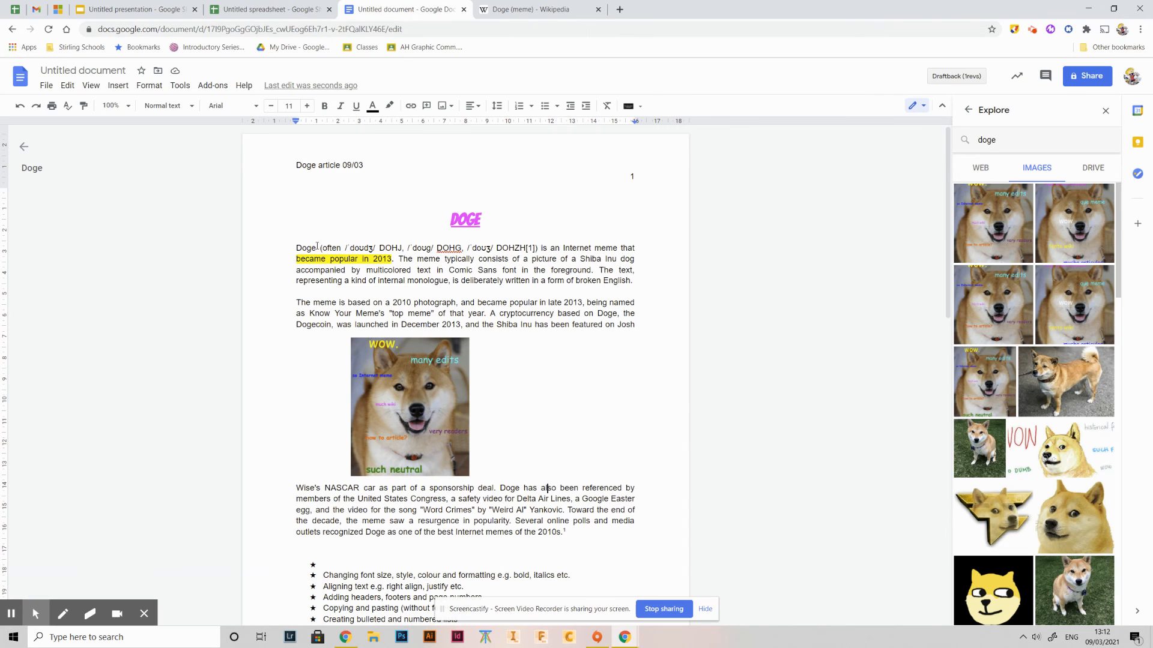
left_click_drag(317, 247, 294, 244)
right_click(306, 248)
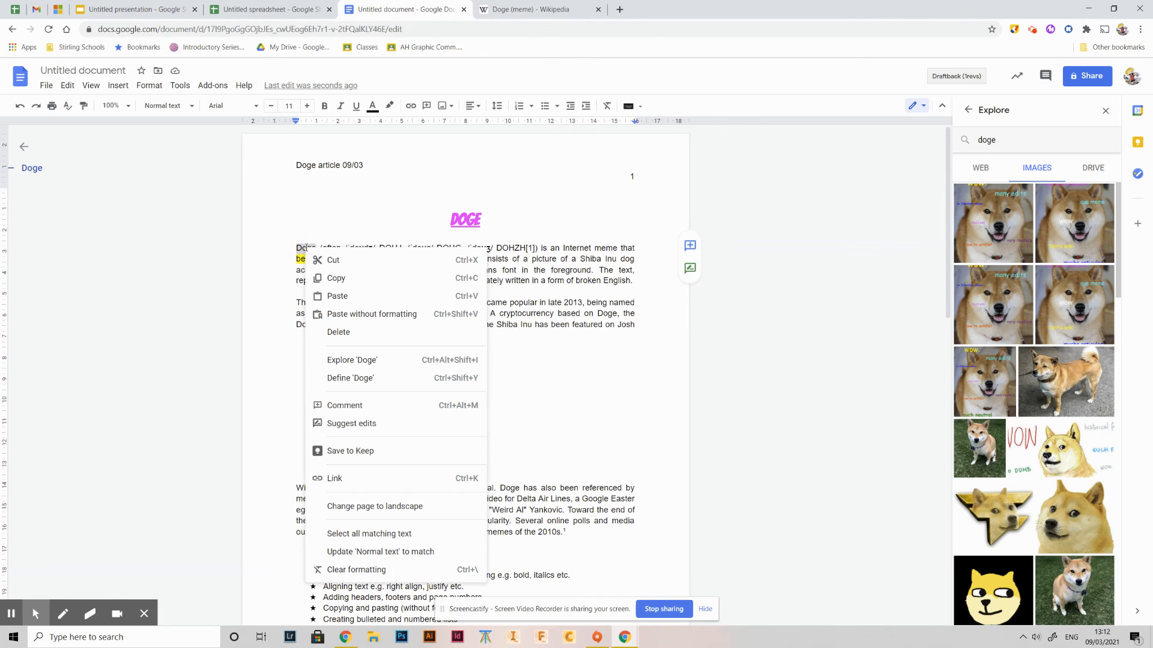
left_click(364, 479)
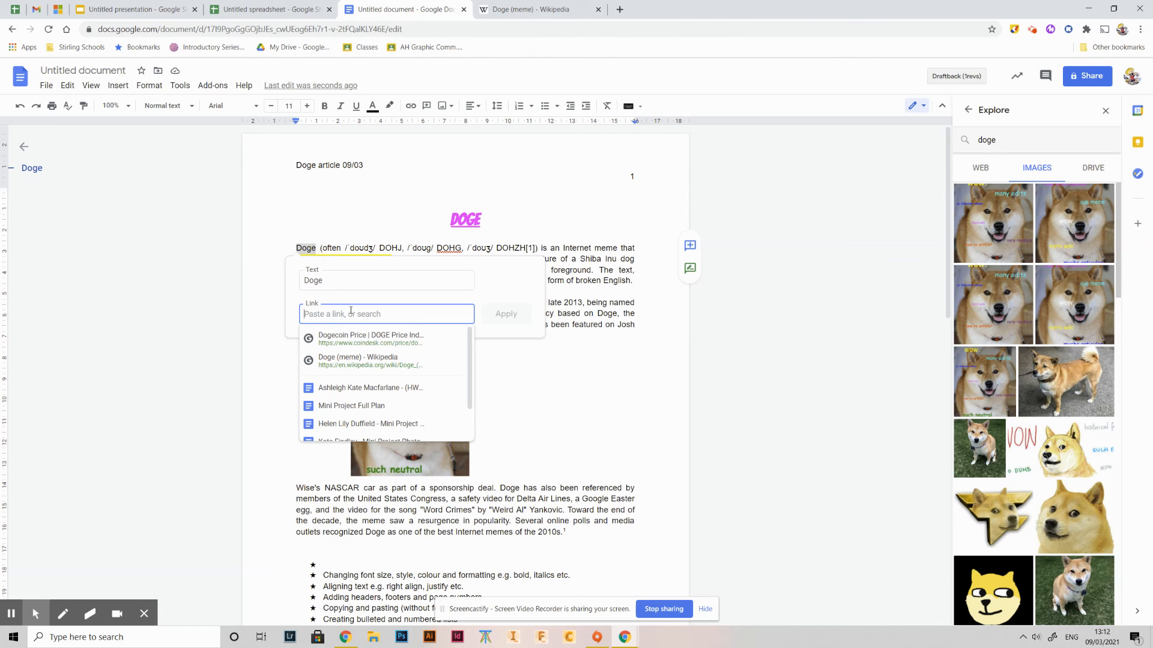
left_click(543, 11)
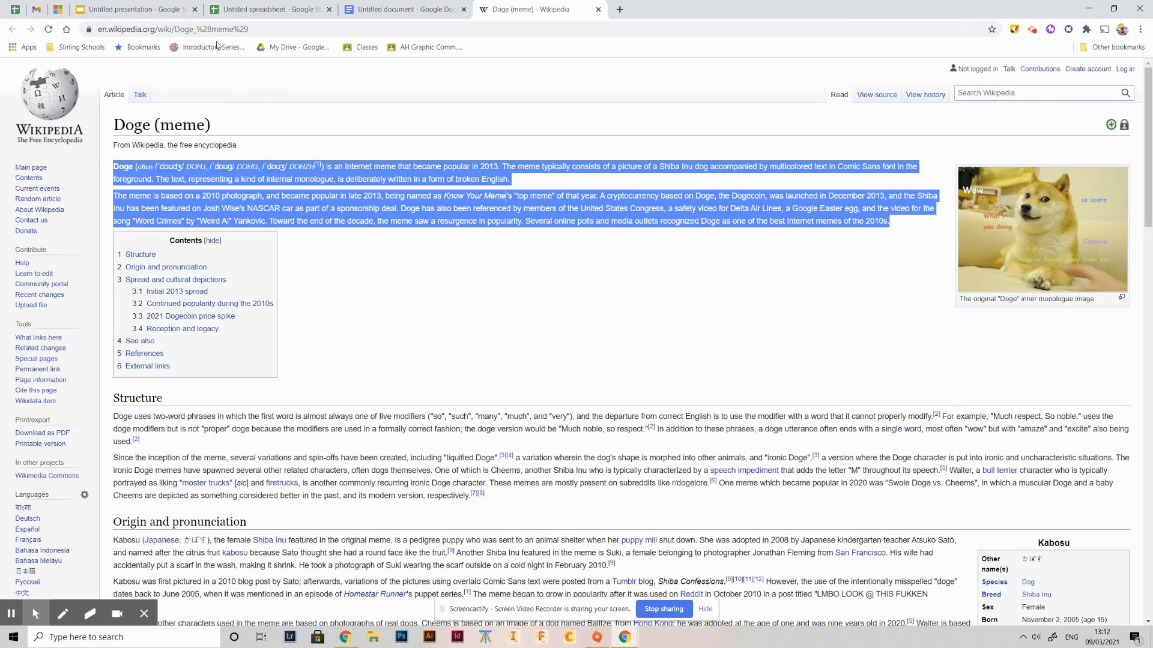
left_click(273, 31)
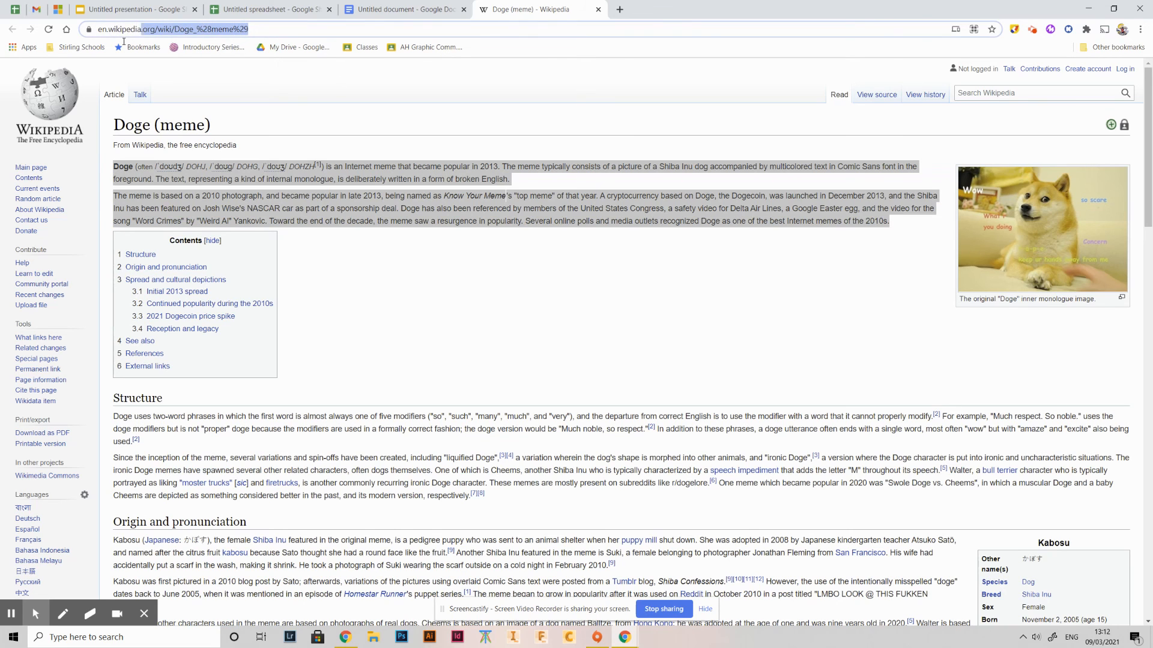
right_click(159, 31)
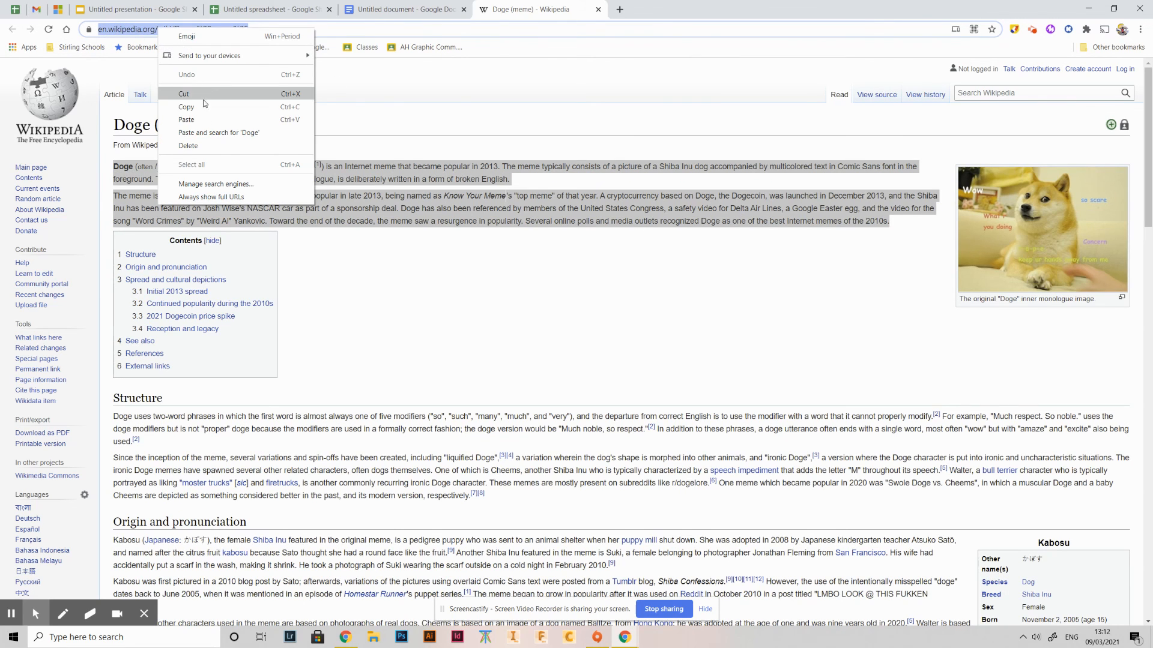
left_click(224, 88)
left_click(382, 10)
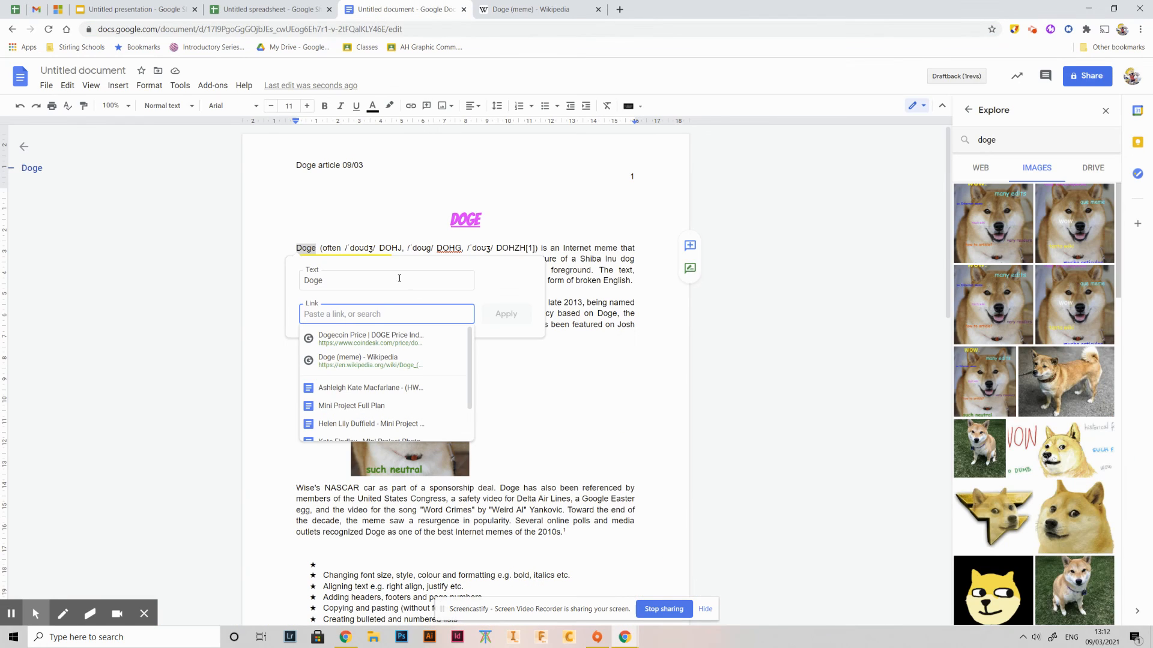
key("ctrl+v")
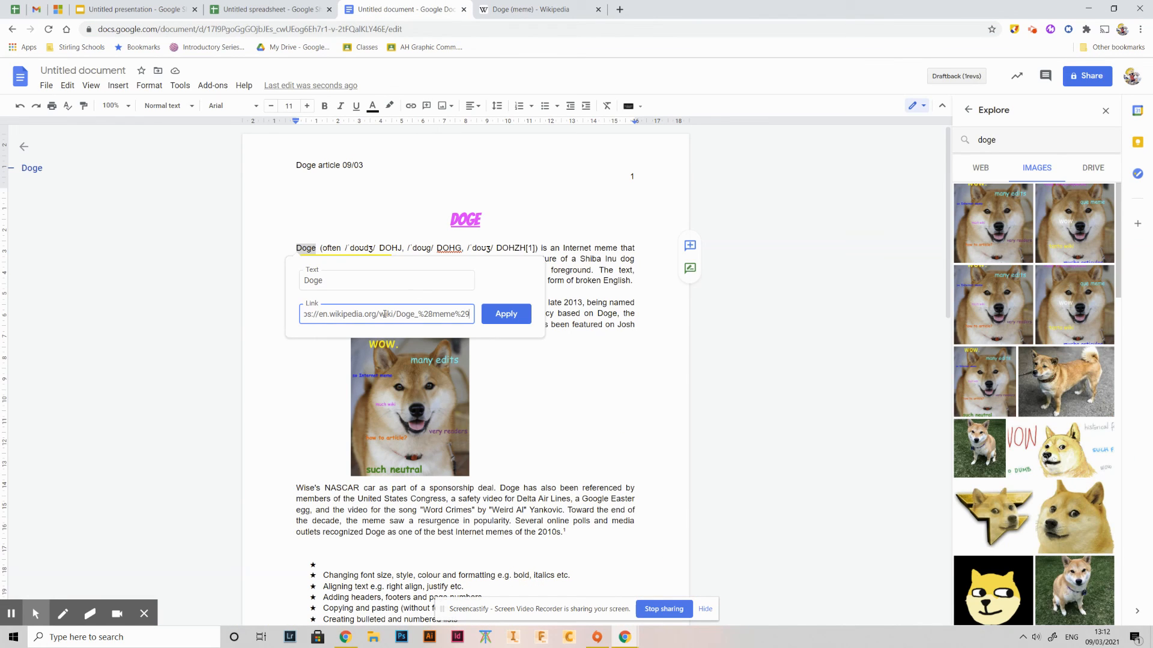
left_click(498, 316)
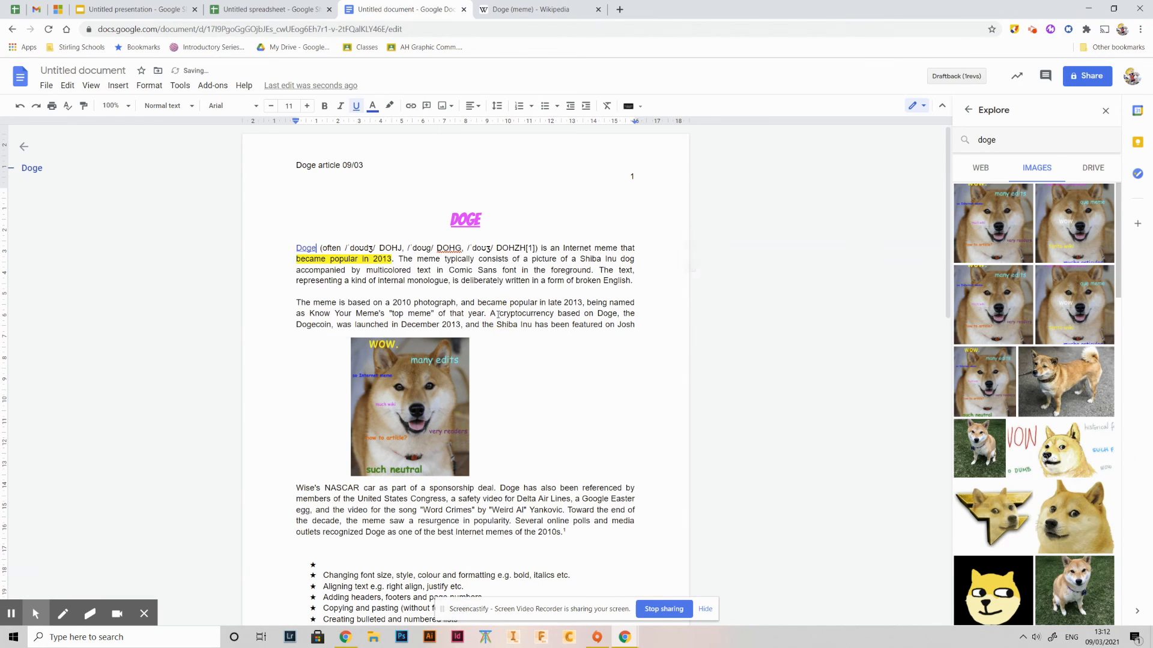
left_click(301, 246)
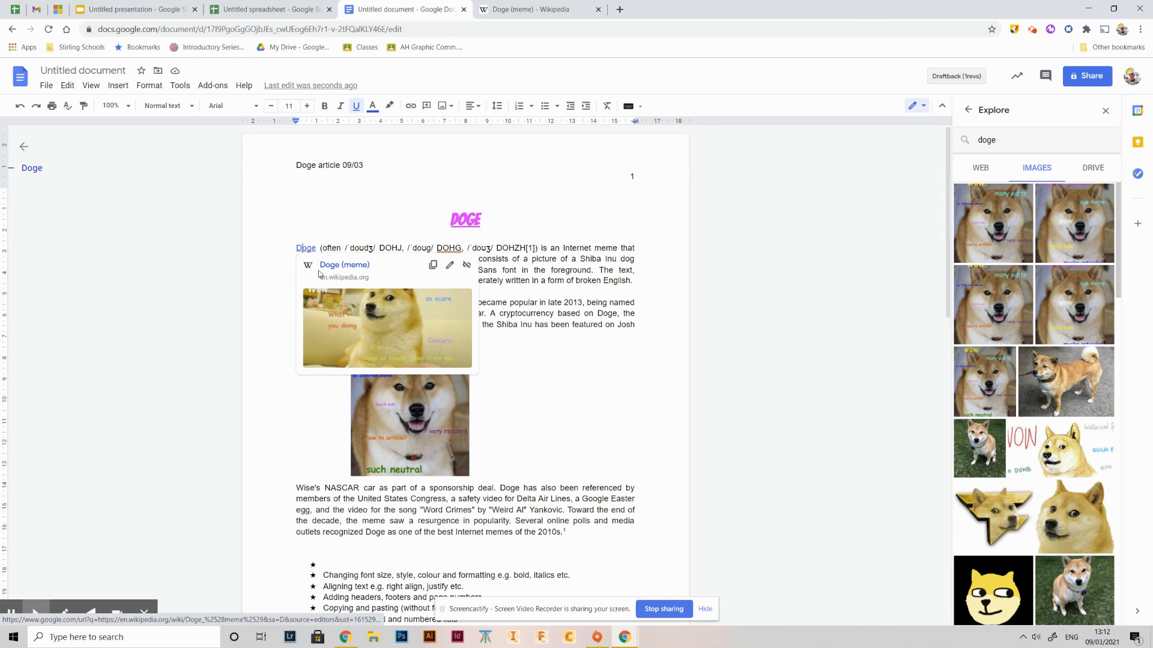
left_click(554, 350)
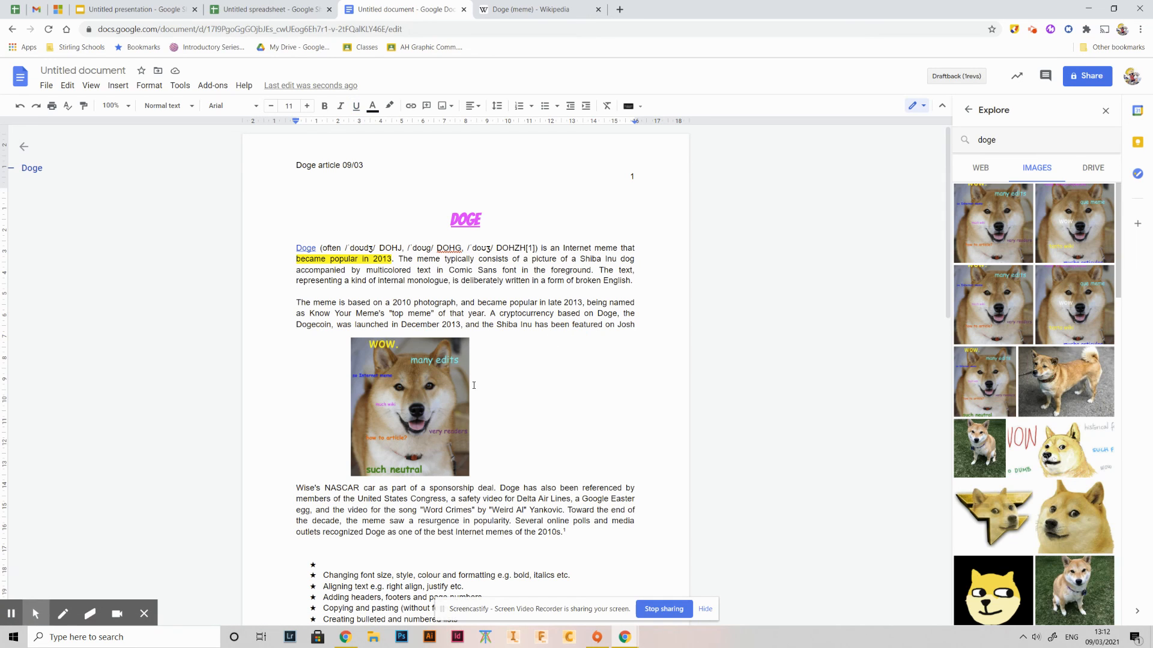
- Paste the copied Wikipedia address on the line below the starred list and turn it into a live link
scroll(474, 385, "down", 5)
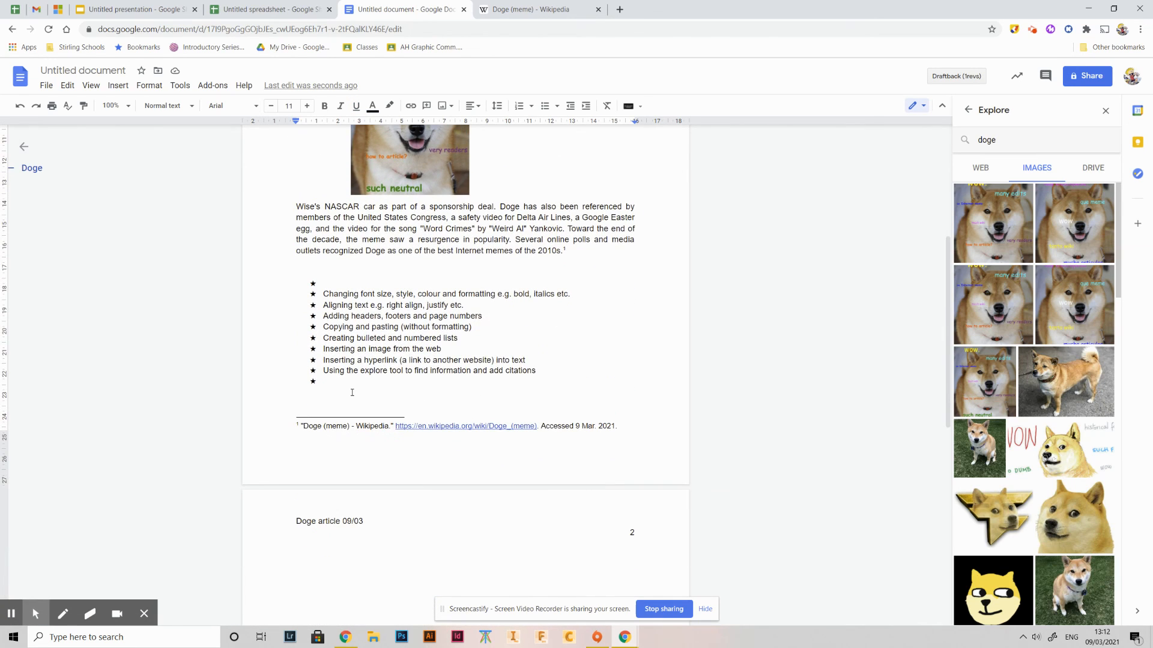
left_click(321, 396)
key("ctrl+v")
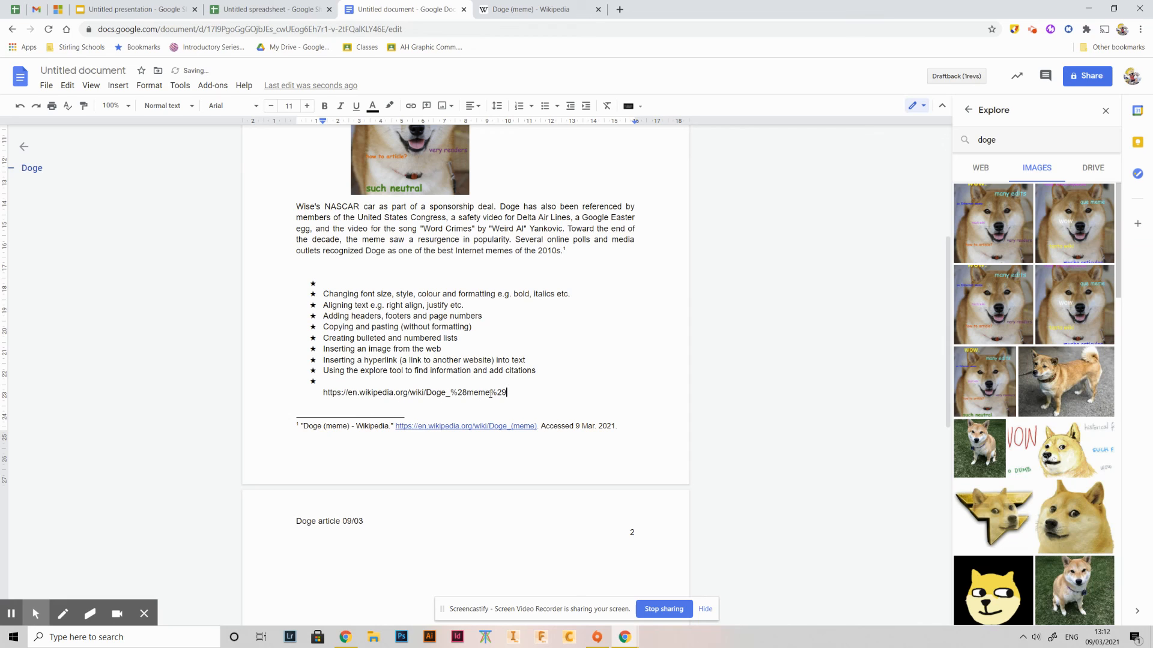
key("Return")
key("BackSpace")
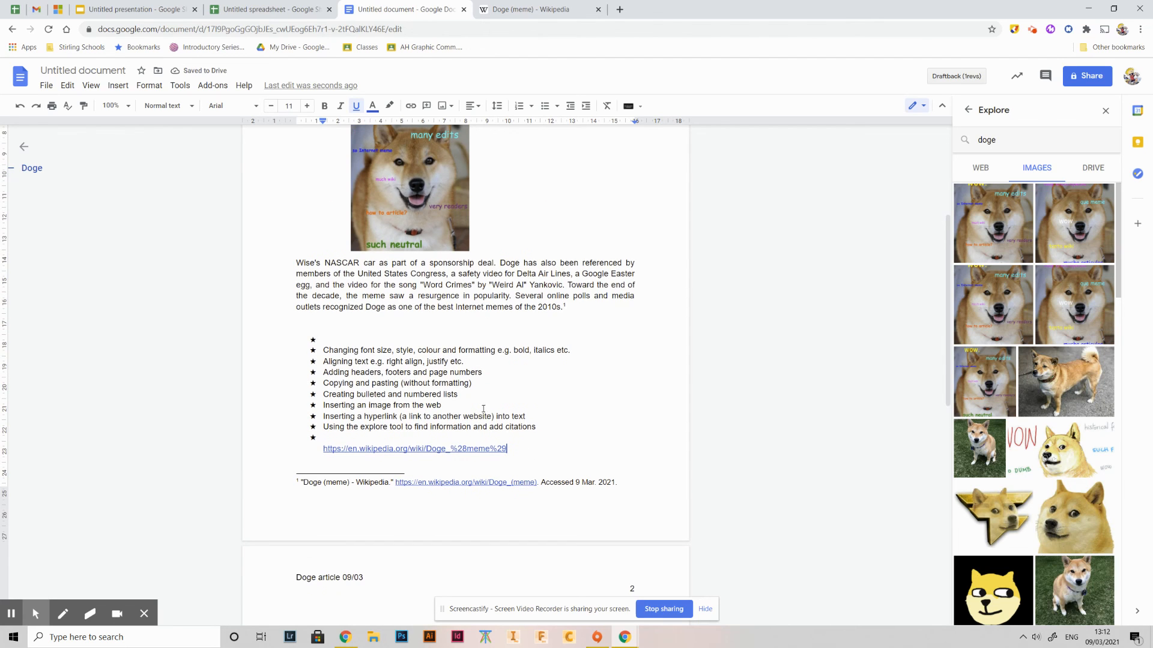
- Delete the pasted Wikipedia address below the starred list
scroll(424, 329, "up", 5)
scroll(416, 320, "down", 3)
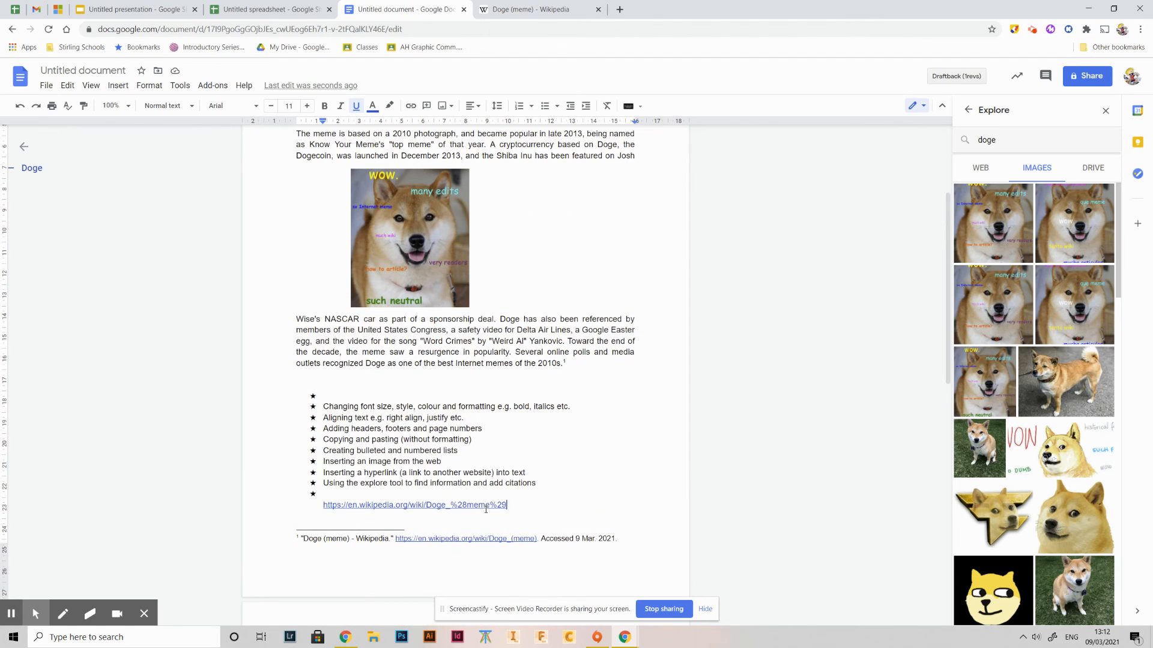
left_click_drag(516, 509, 325, 503)
key("BackSpace")
scroll(358, 474, "up", 3)
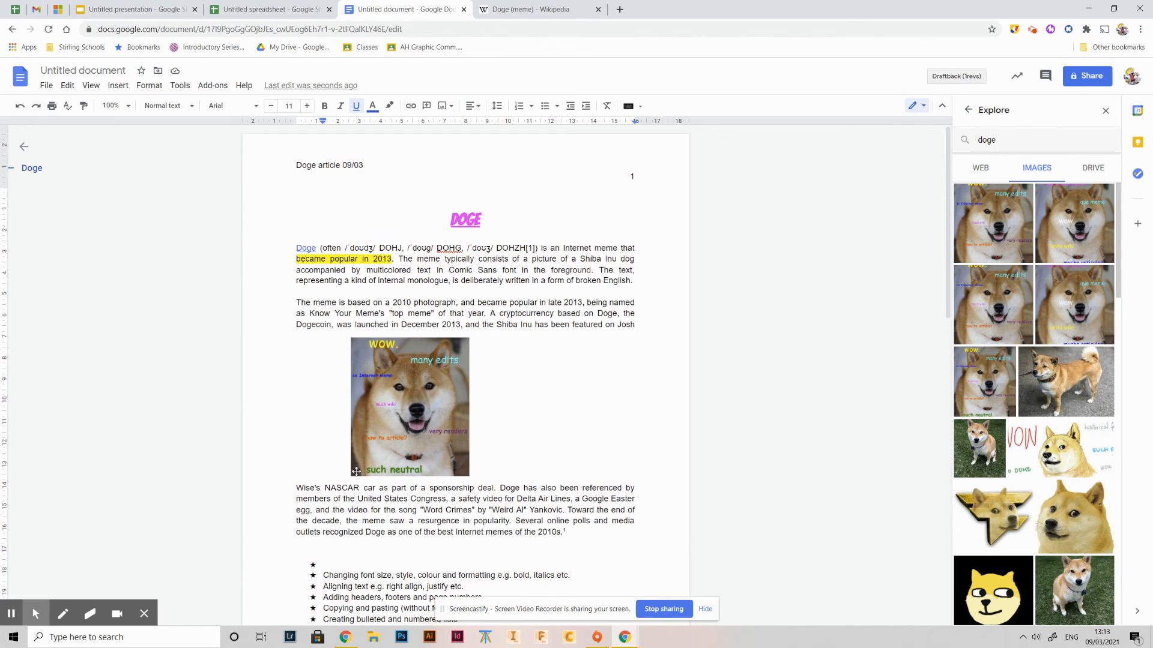
scroll(357, 460, "down", 1)
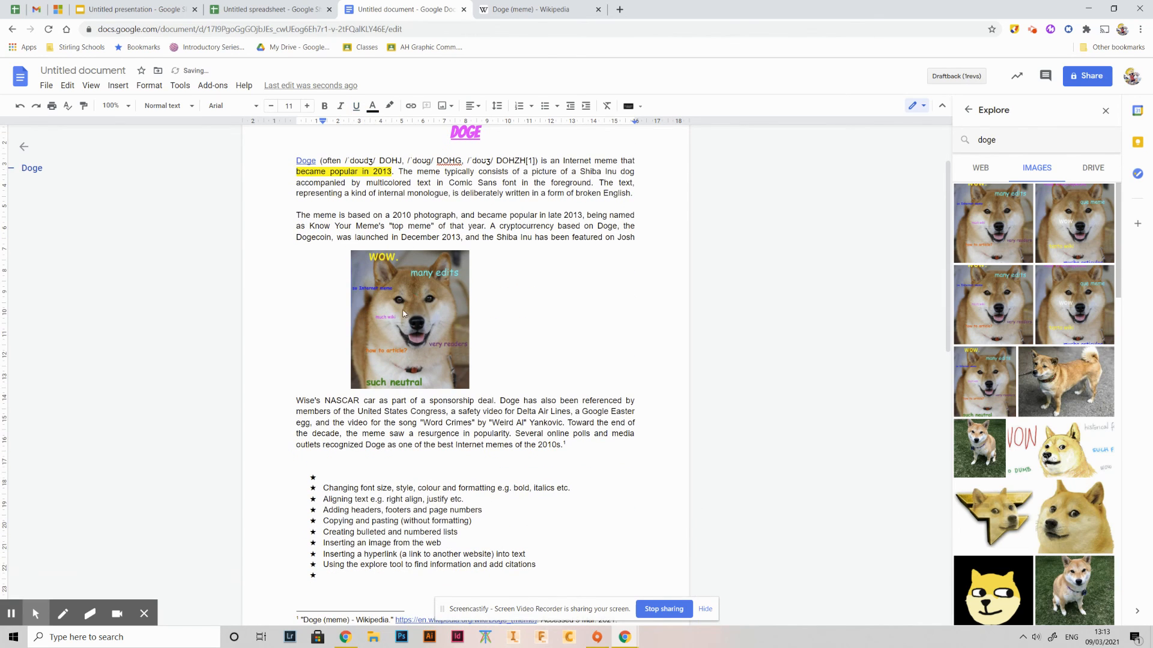
left_click(409, 317)
right_click(408, 317)
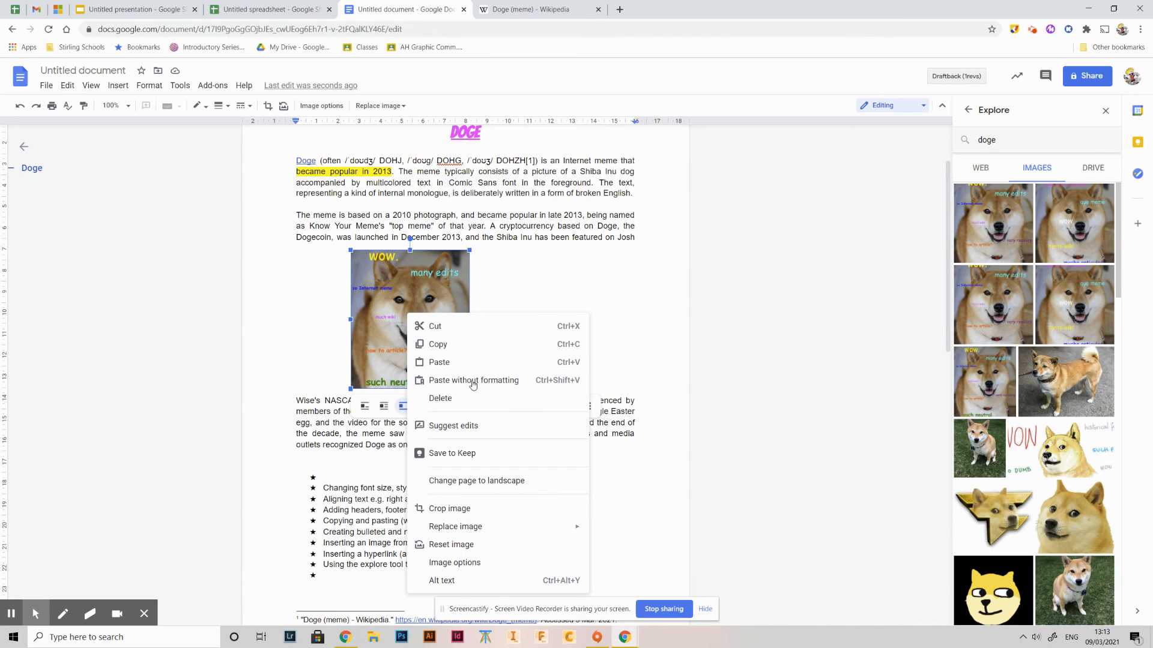
left_click(487, 273)
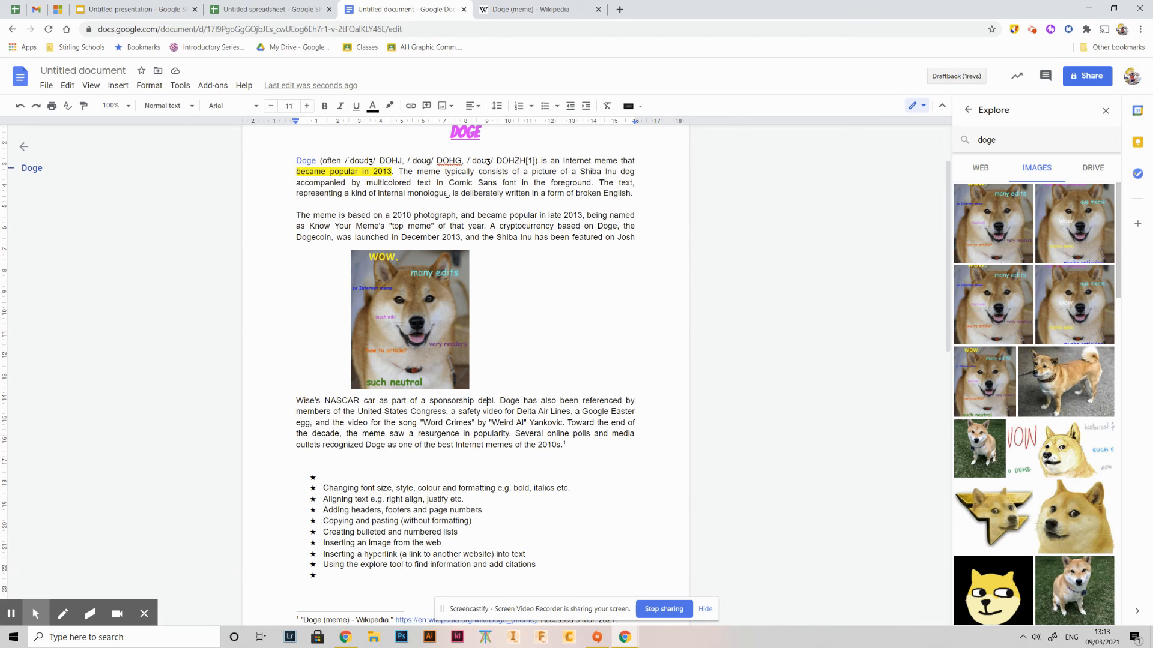
left_click_drag(449, 183, 636, 200)
right_click(619, 194)
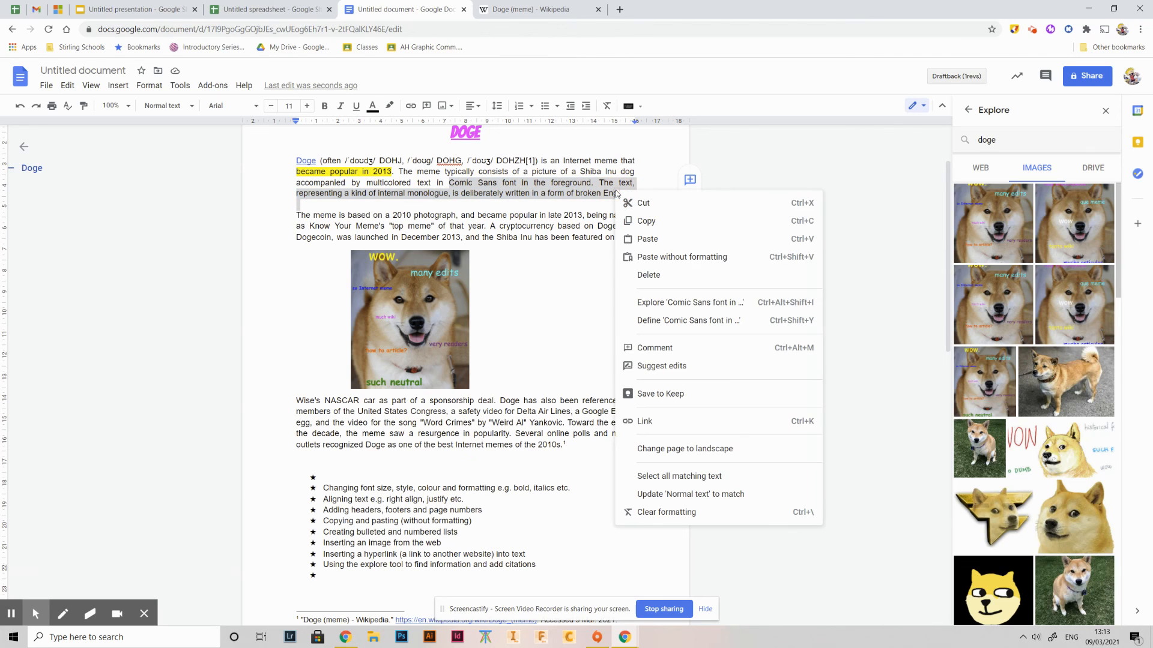
left_click(656, 423)
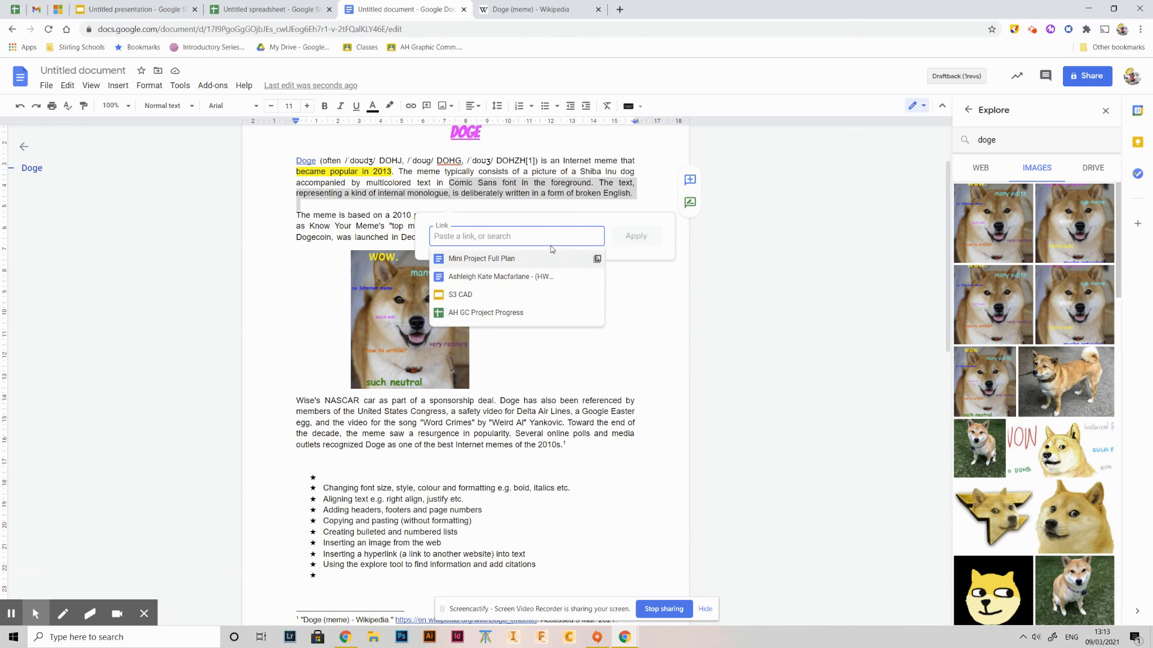
key("ctrl+v")
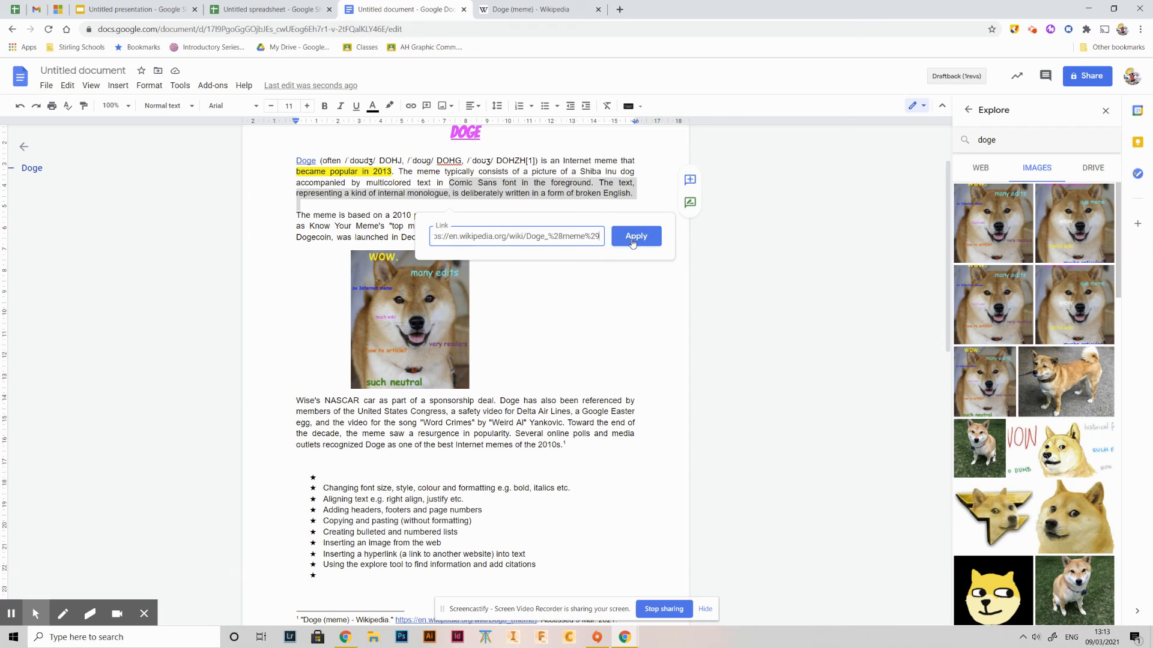
left_click(632, 238)
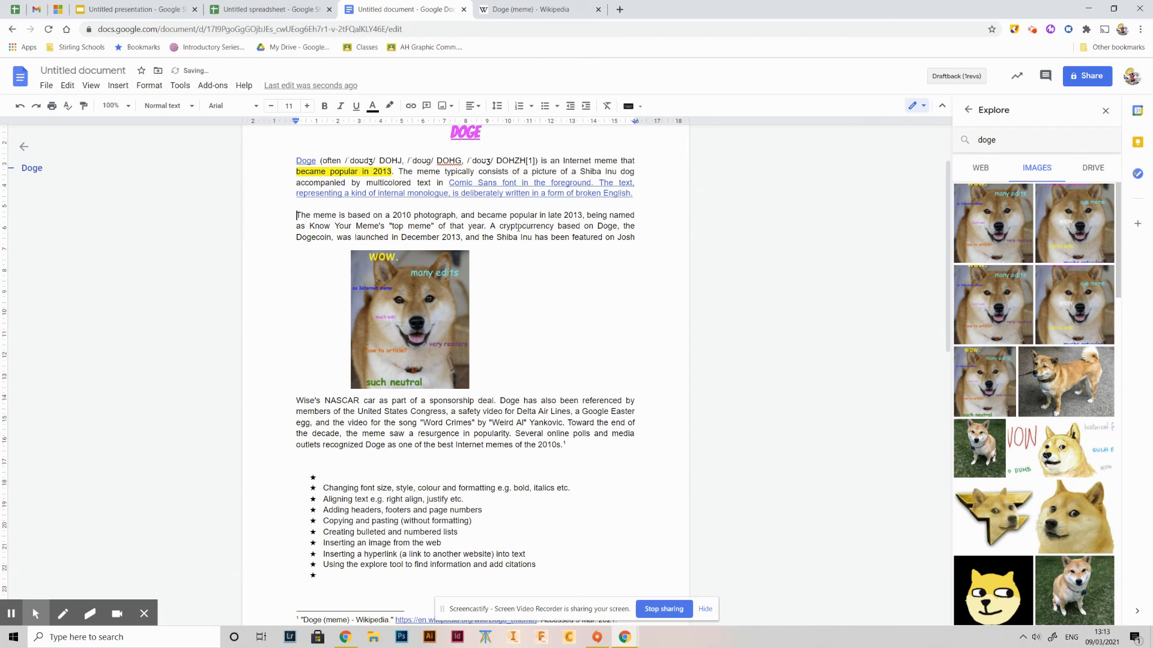